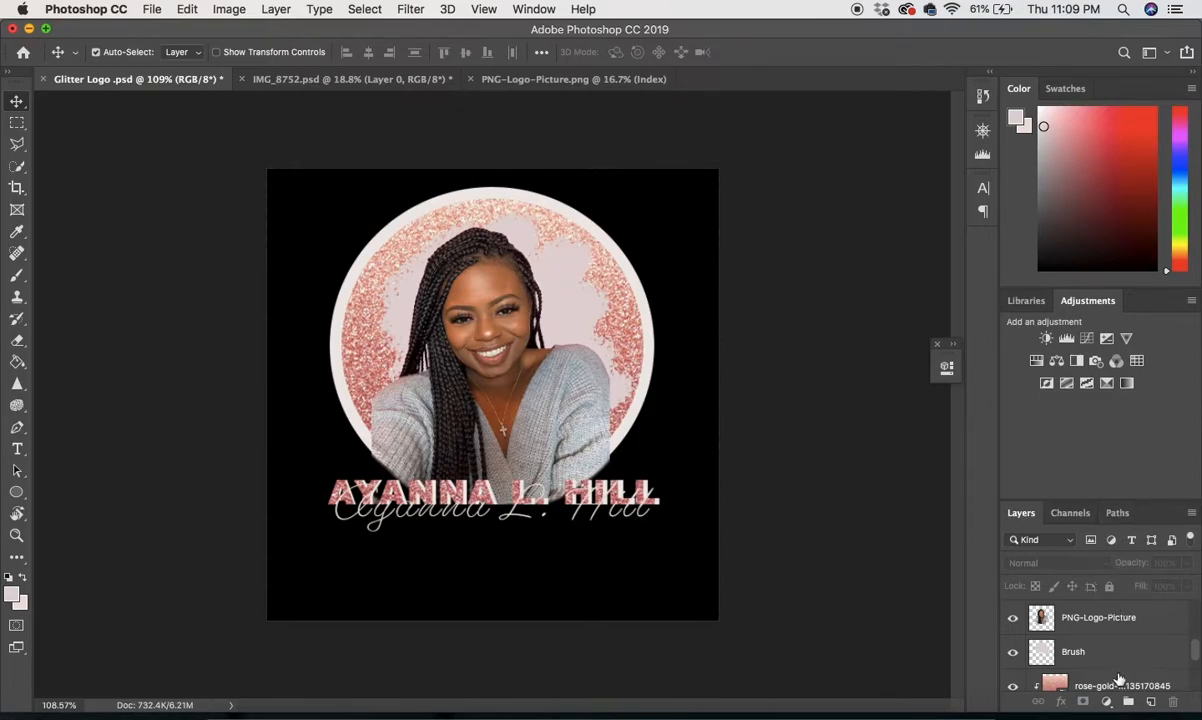
scroll(1118, 680, "down", 5)
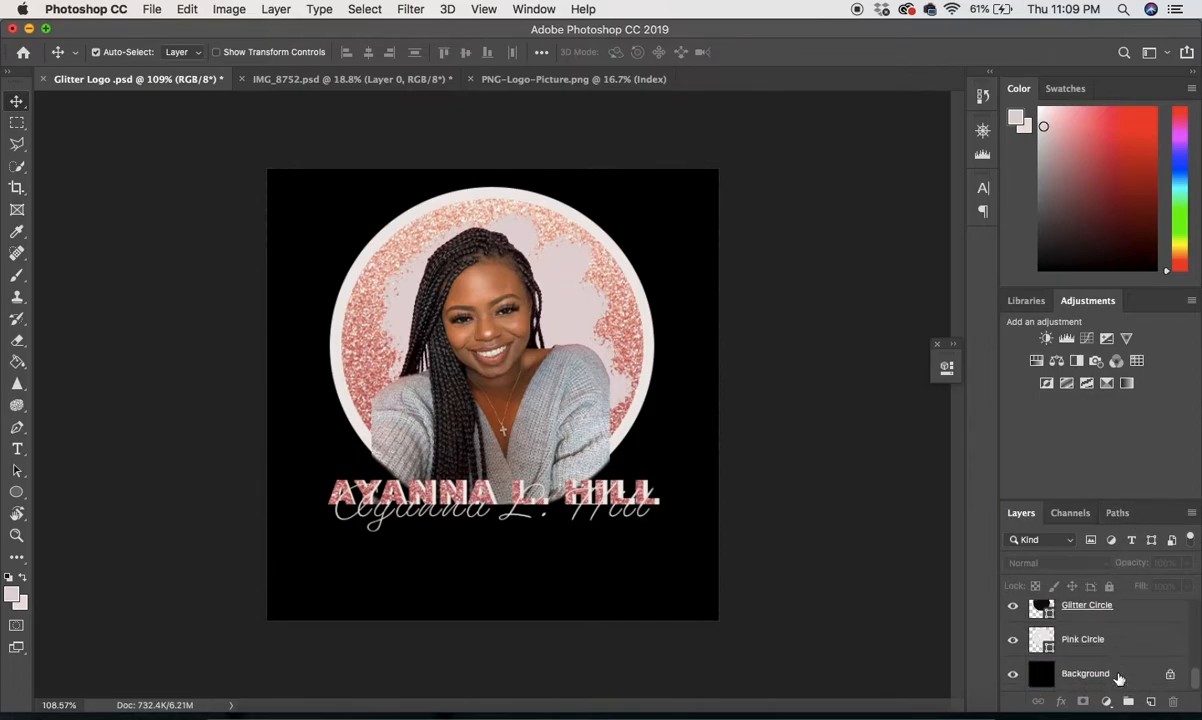
scroll(1118, 680, "up", 7)
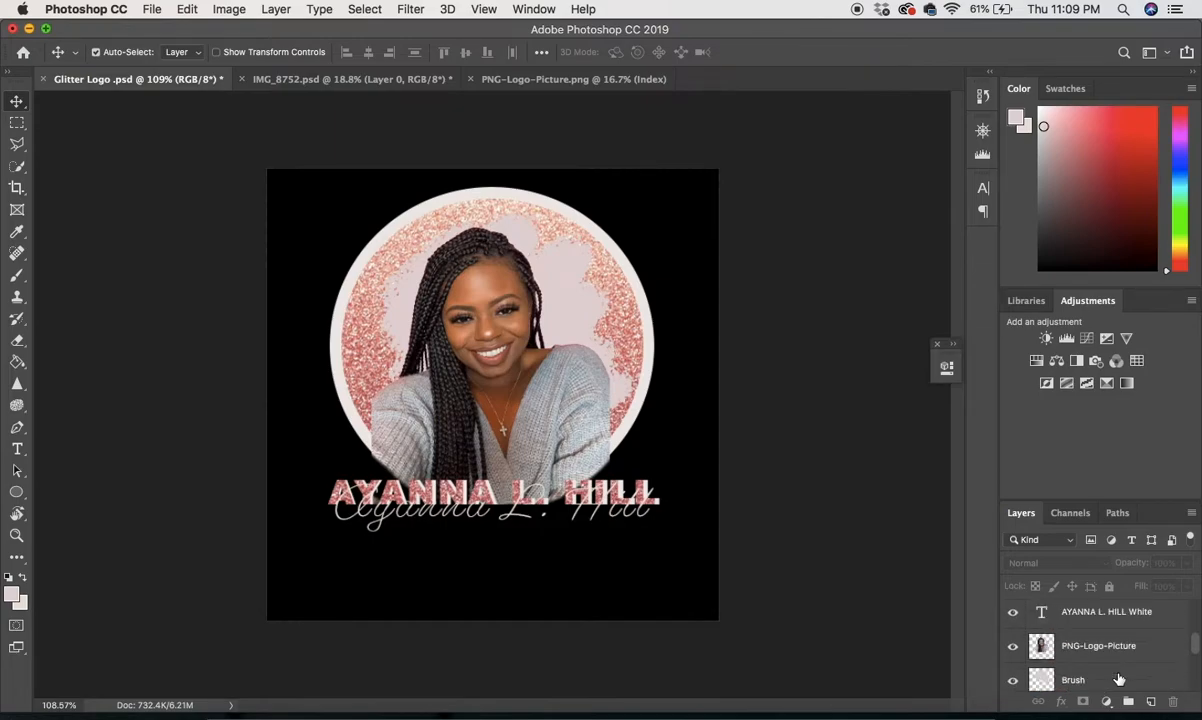
scroll(1118, 680, "up", 1)
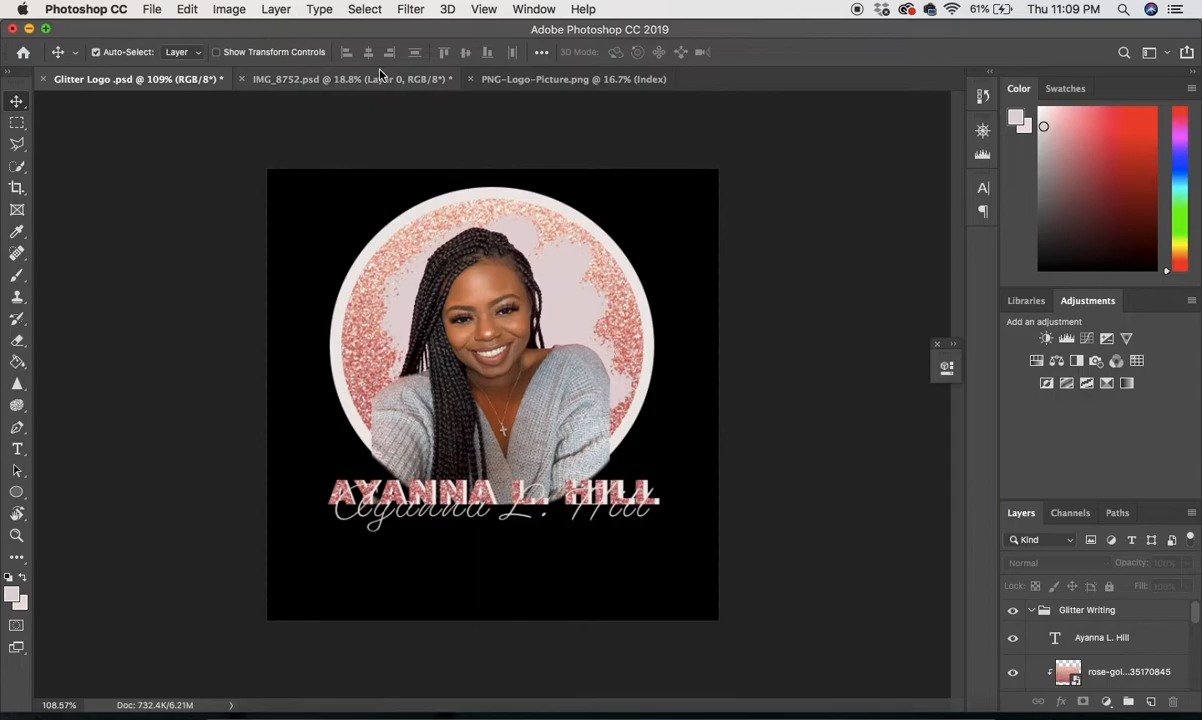
left_click(27, 29)
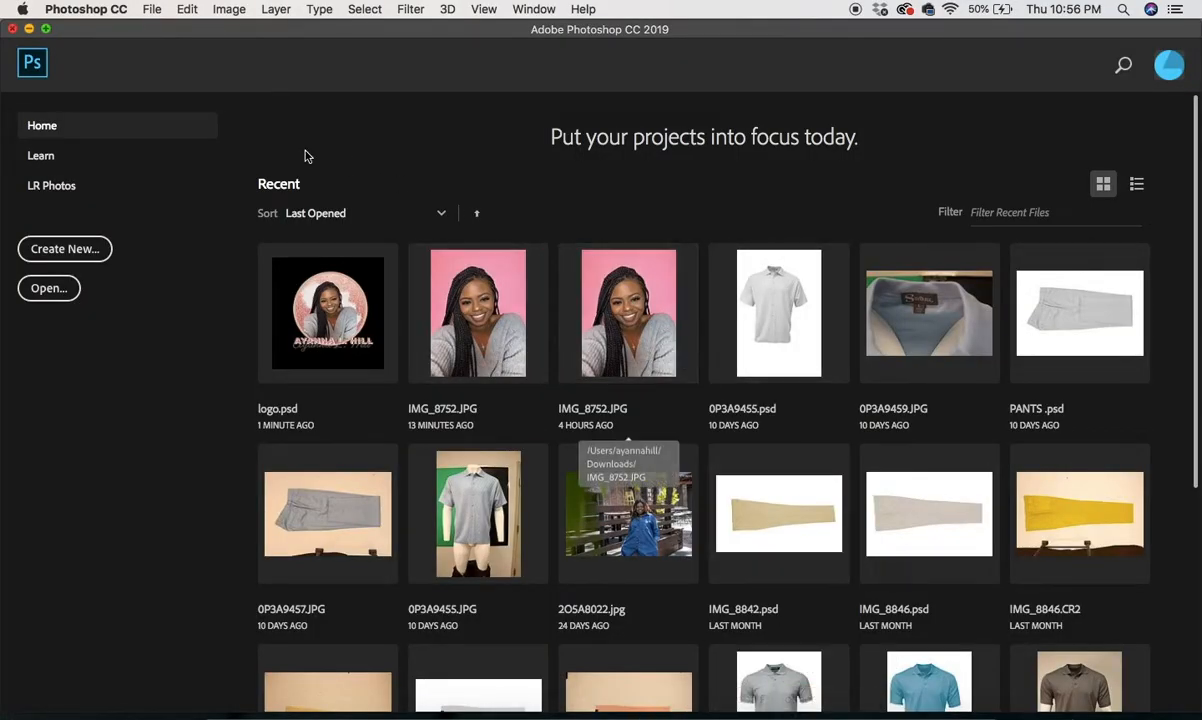
Step: Create a new 500 x 500 pixel document at 300 pixels/inch with black background contents
left_click(83, 256)
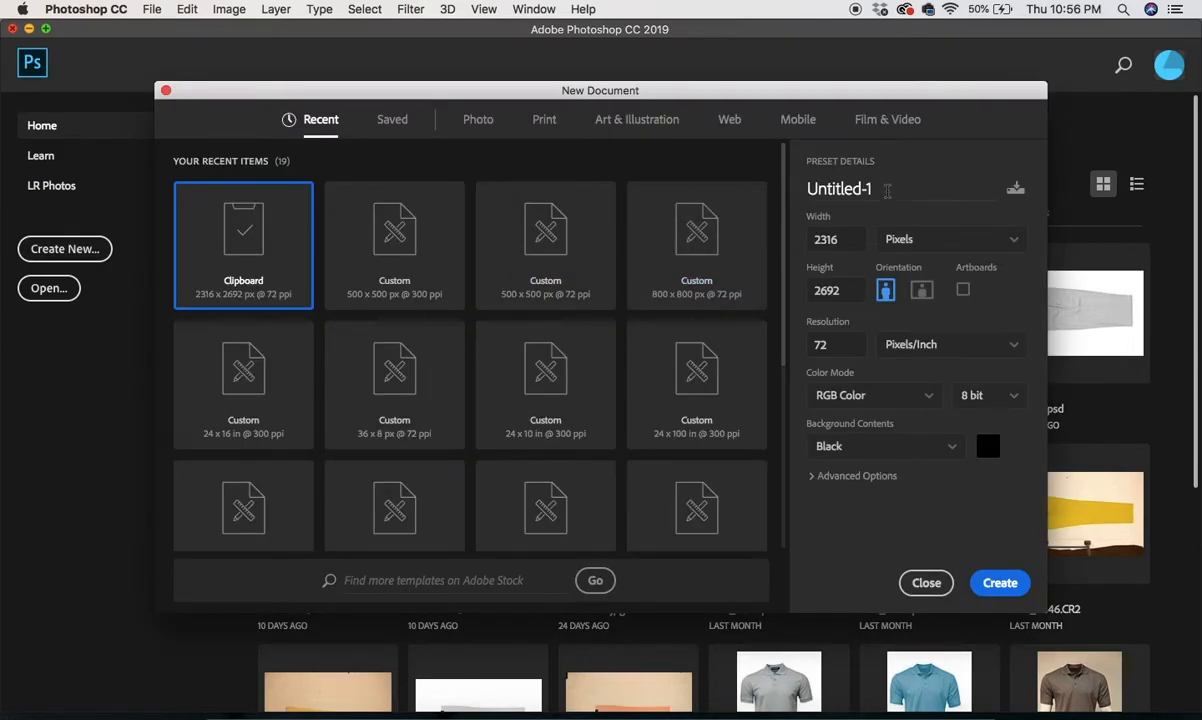
double_click(845, 248)
type("5")
key("Tab")
type("500")
key("Tab")
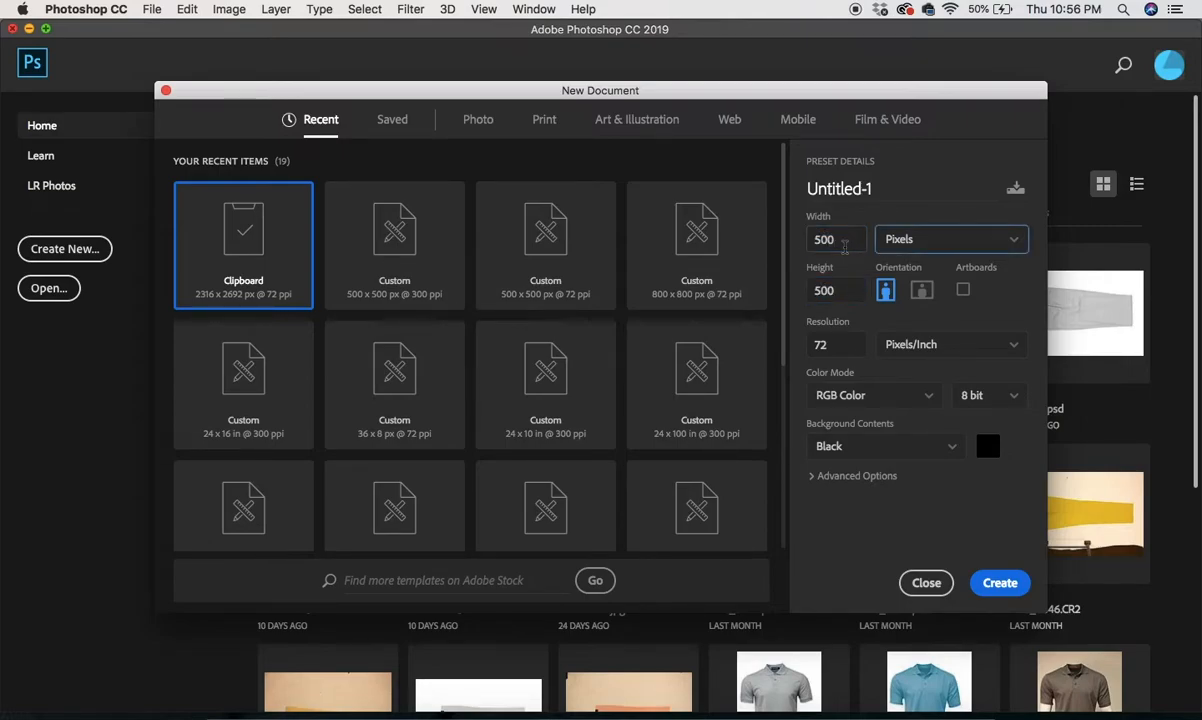
key("Tab")
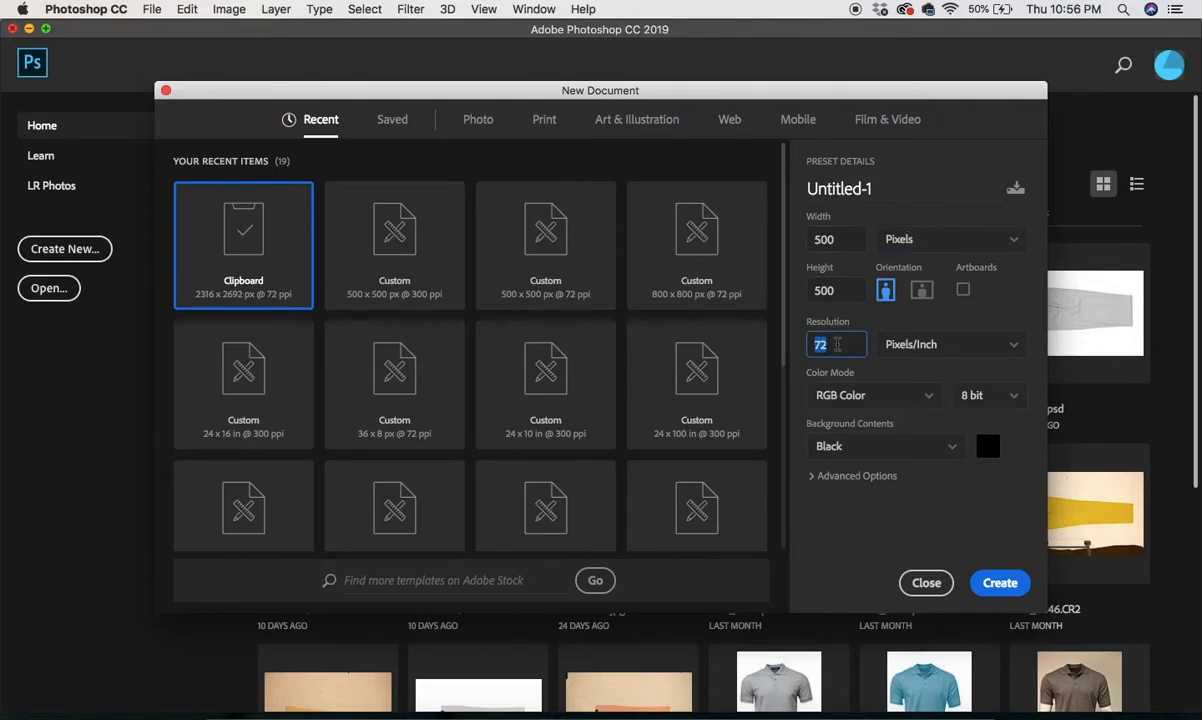
type("300")
left_click(895, 444)
left_click(915, 505)
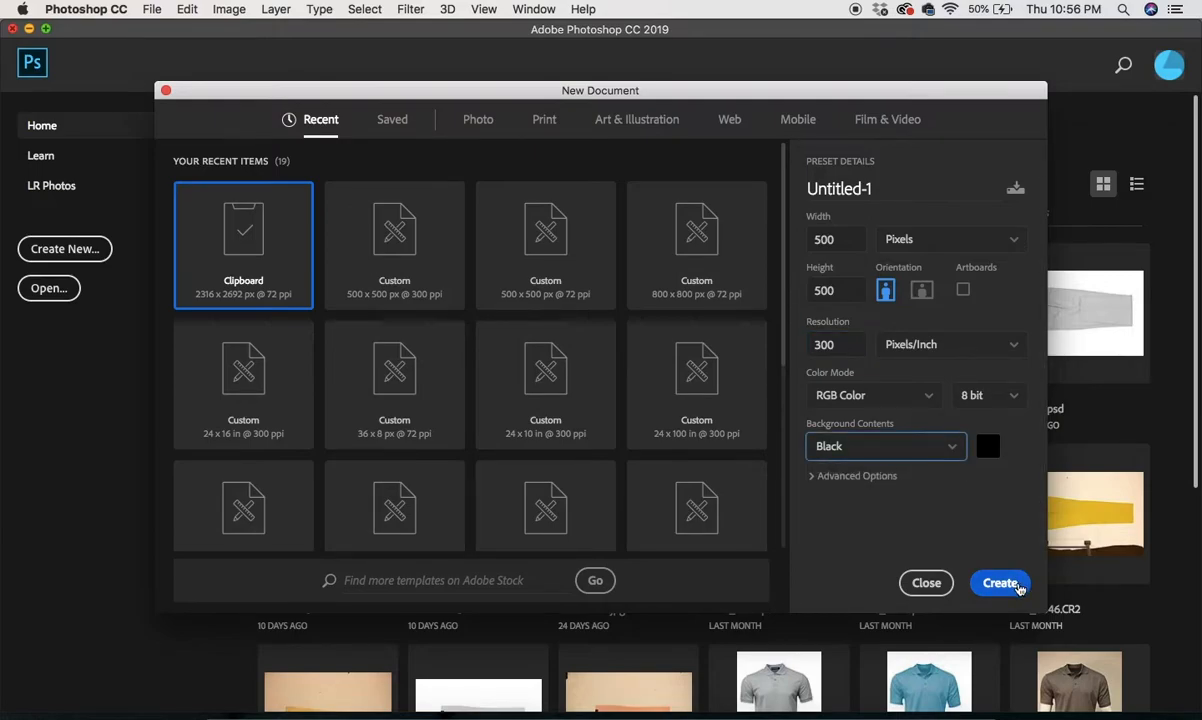
left_click(1010, 584)
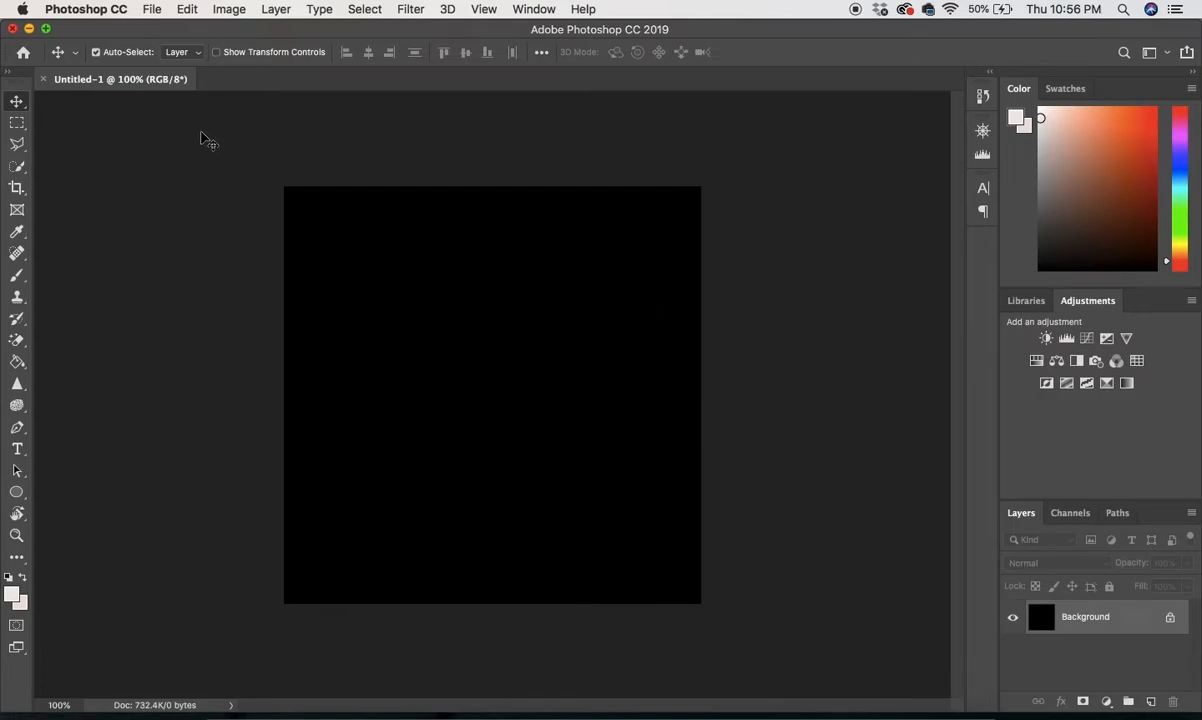
Step: Open the portrait photo IMG_8752.JPG from the Logo Folder
left_click(149, 10)
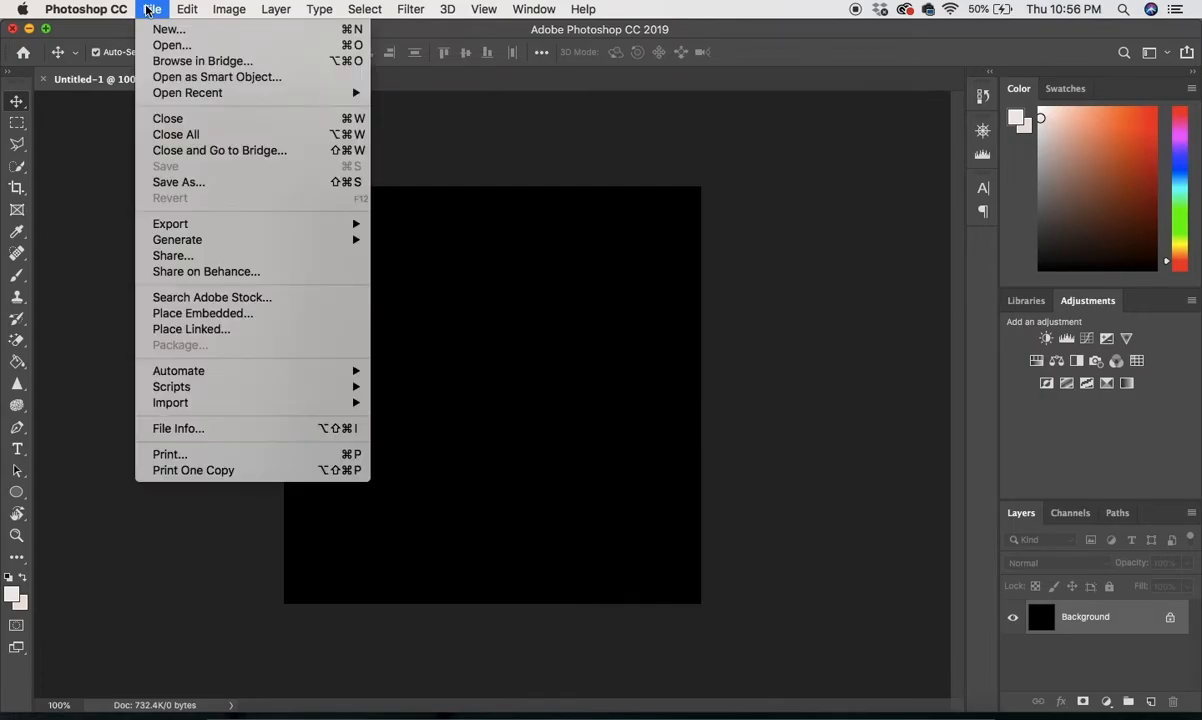
left_click(169, 45)
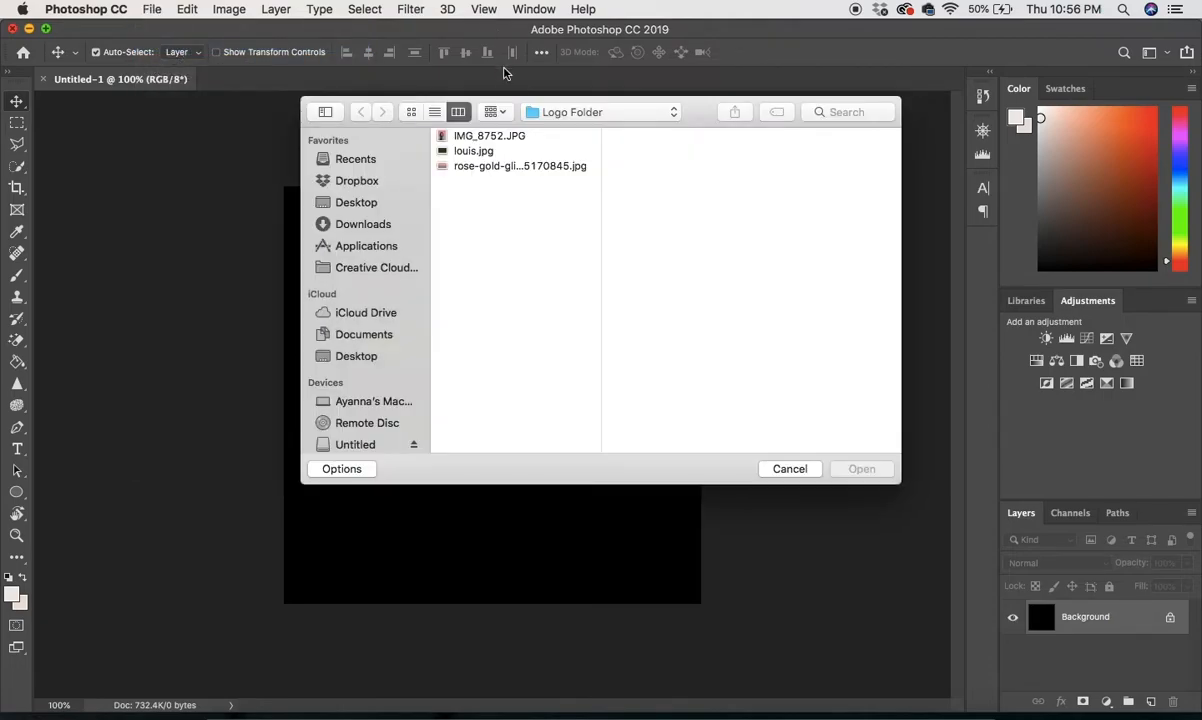
left_click(505, 139)
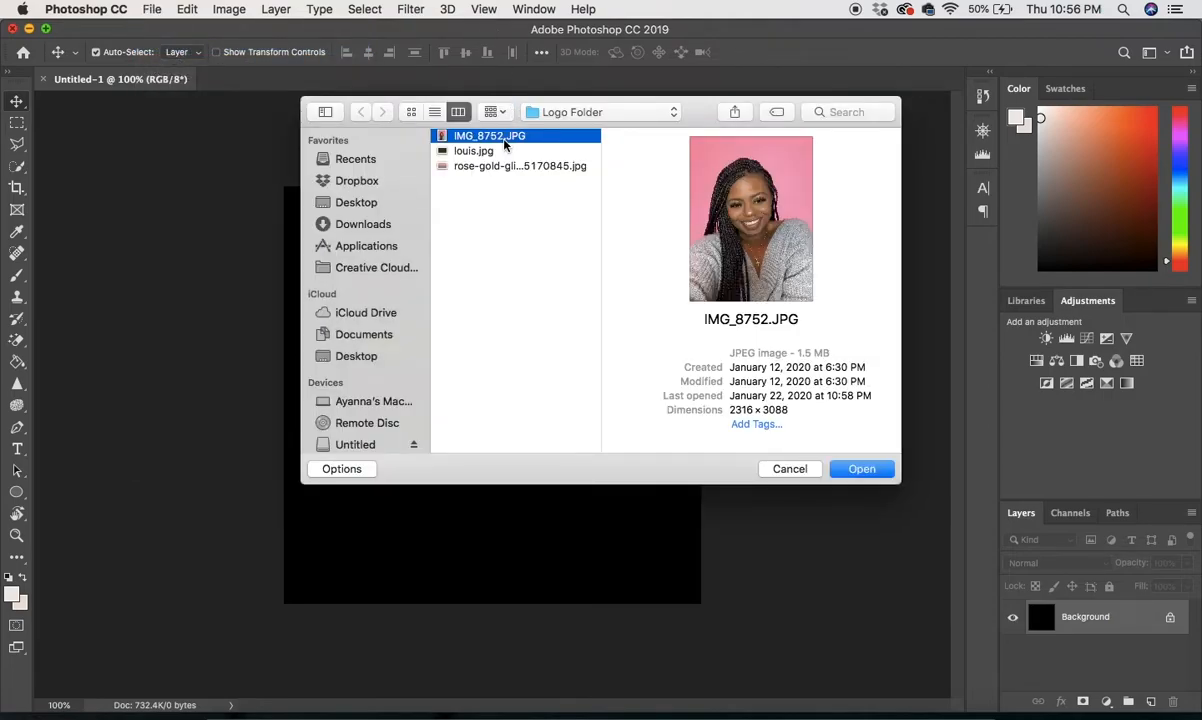
left_click(862, 469)
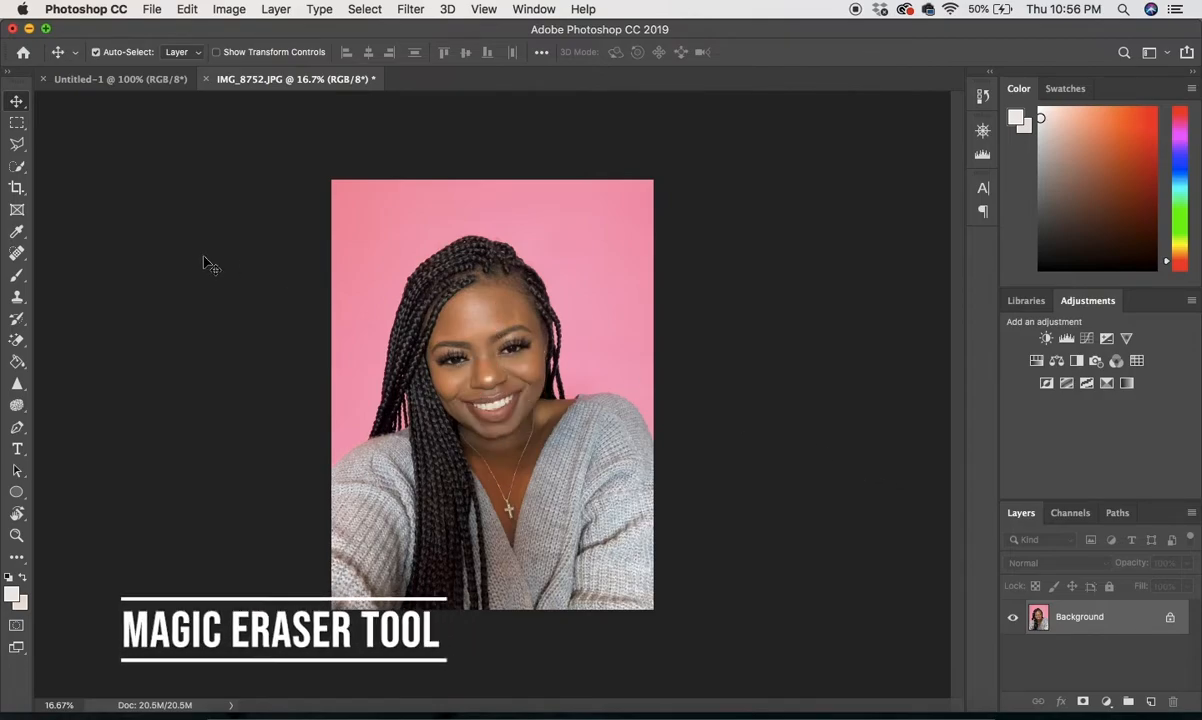
Step: Erase the pink backdrop around the woman in the portrait with the Magic Eraser Tool
left_click(17, 340, "alt")
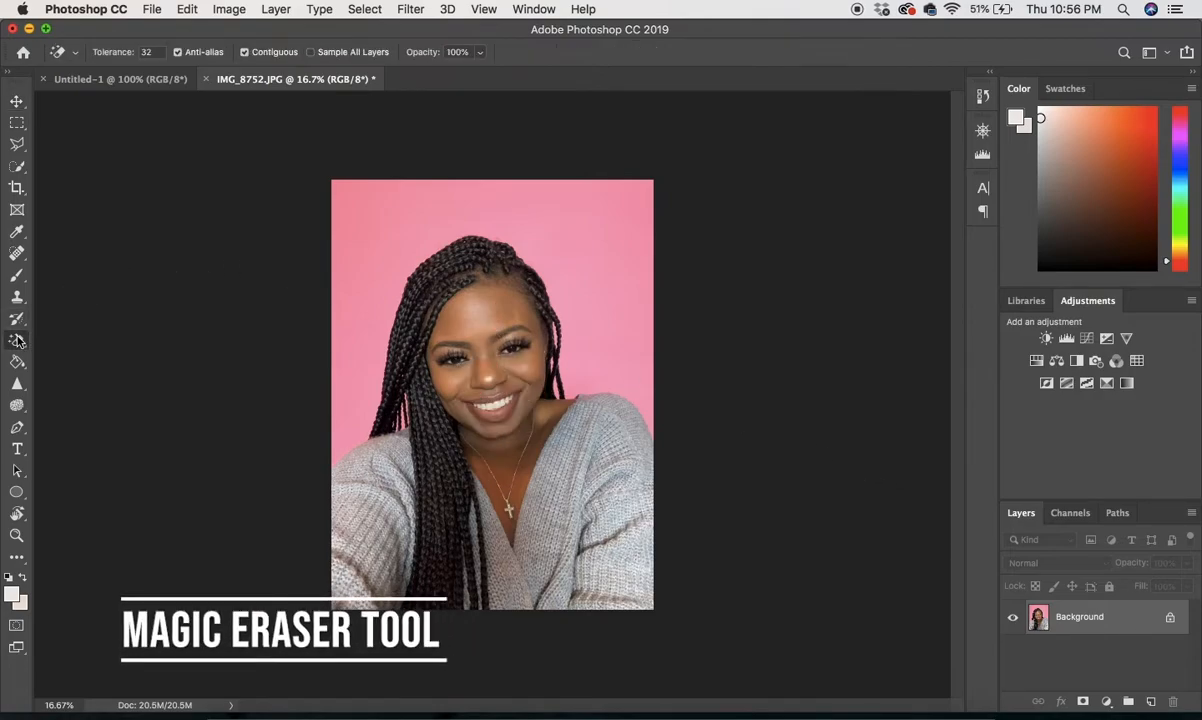
left_click(17, 340)
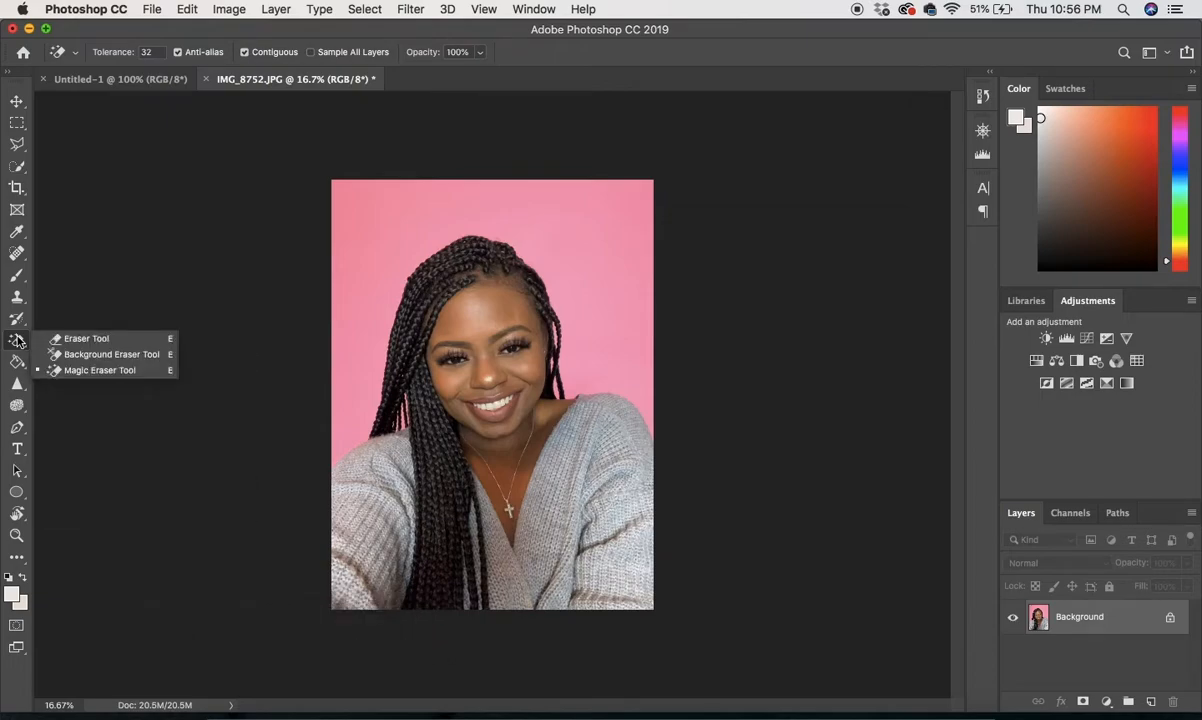
left_click(62, 371)
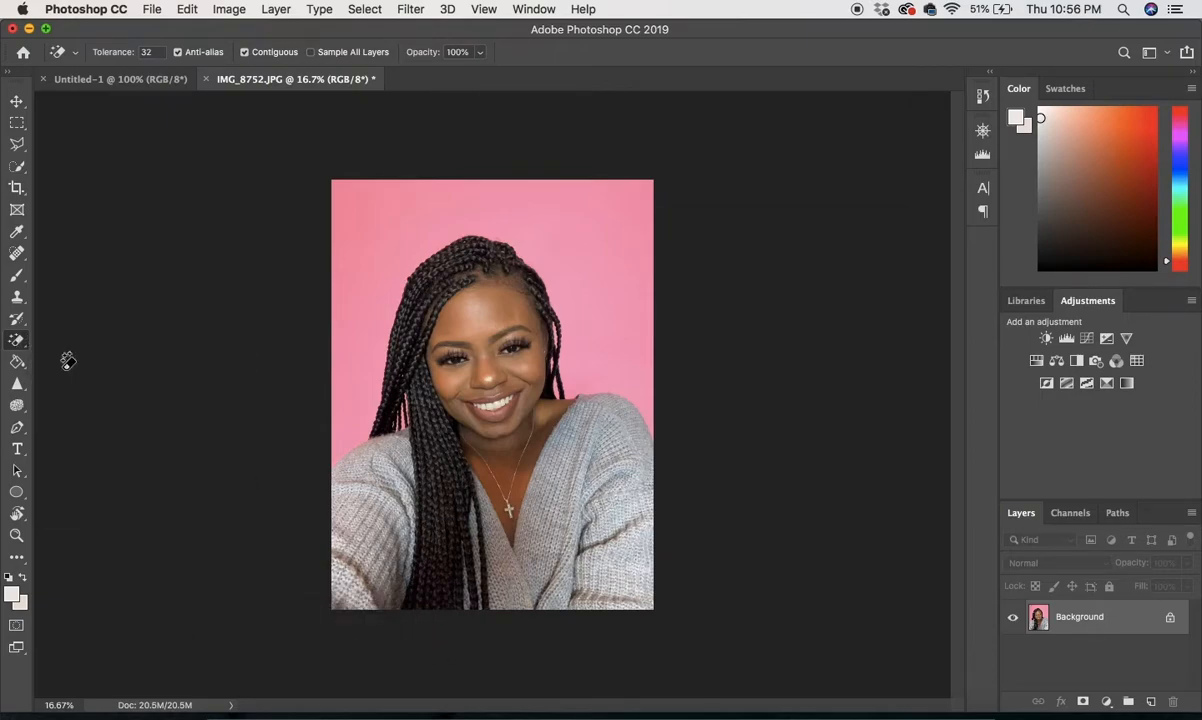
left_click(345, 246)
Step: Erase the leftover pink patches in the gaps between the braids with the Magic Eraser Tool
scroll(546, 290, "up", 5)
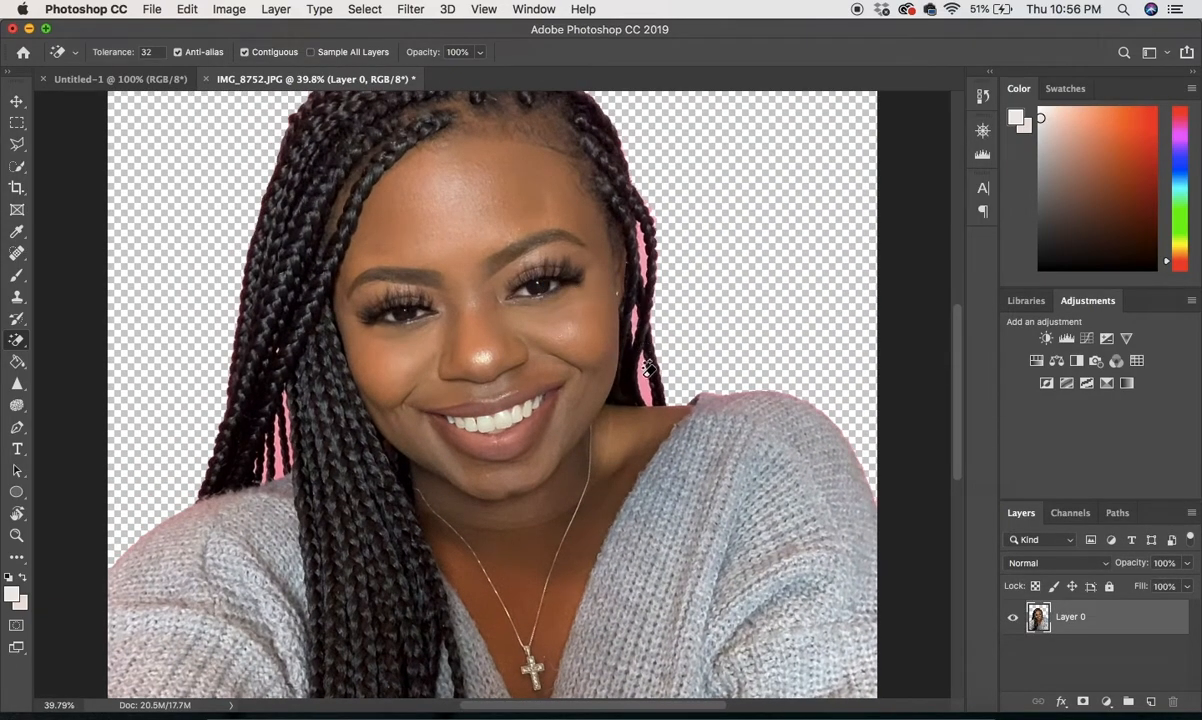
scroll(643, 381, "up", 5)
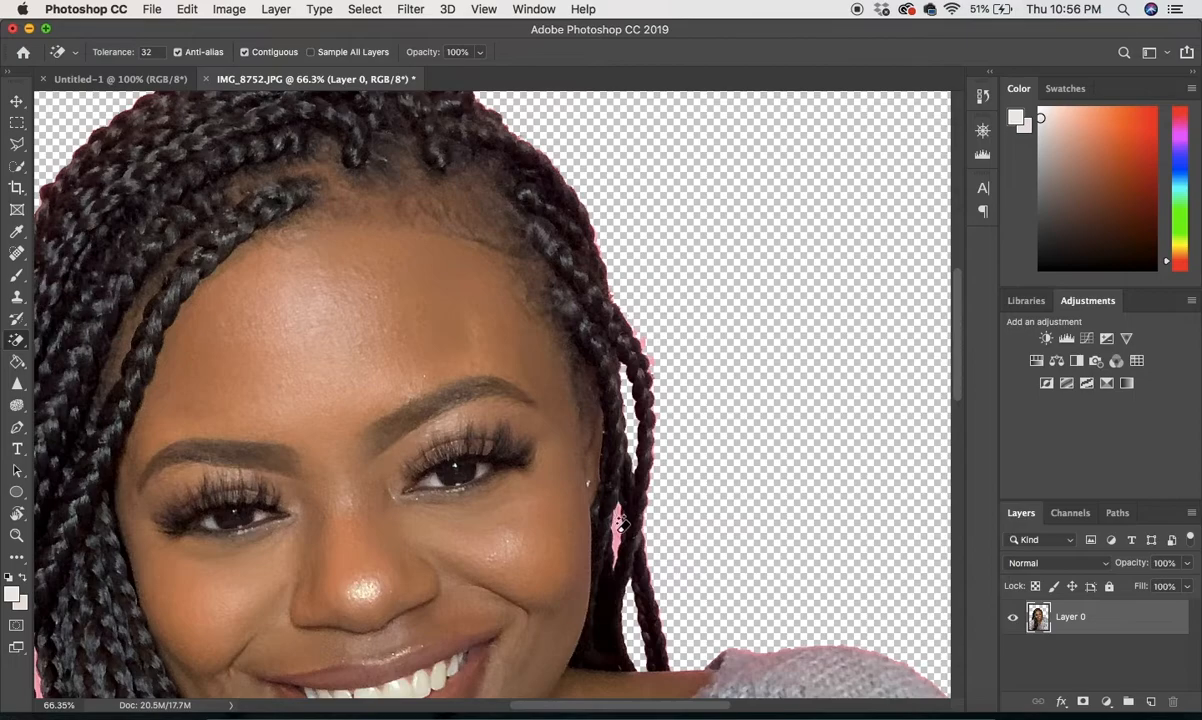
scroll(529, 524, "left", 10)
scroll(529, 524, "down", 6)
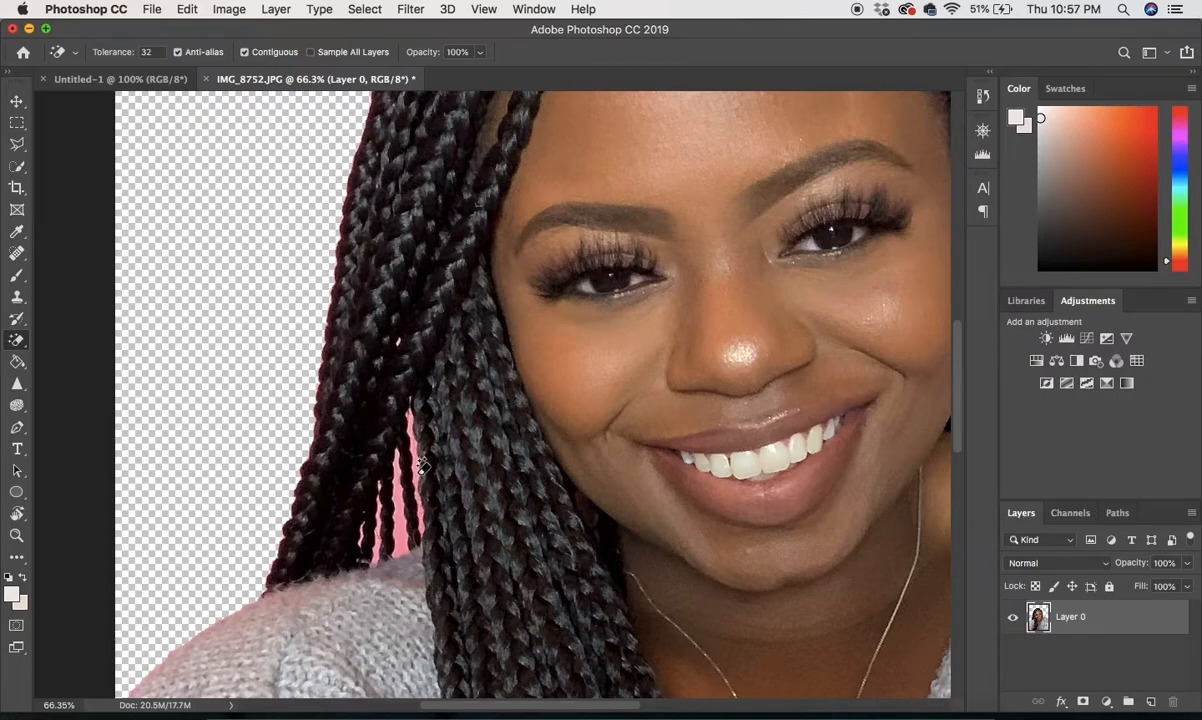
left_click(391, 514)
scroll(391, 514, "up", 5)
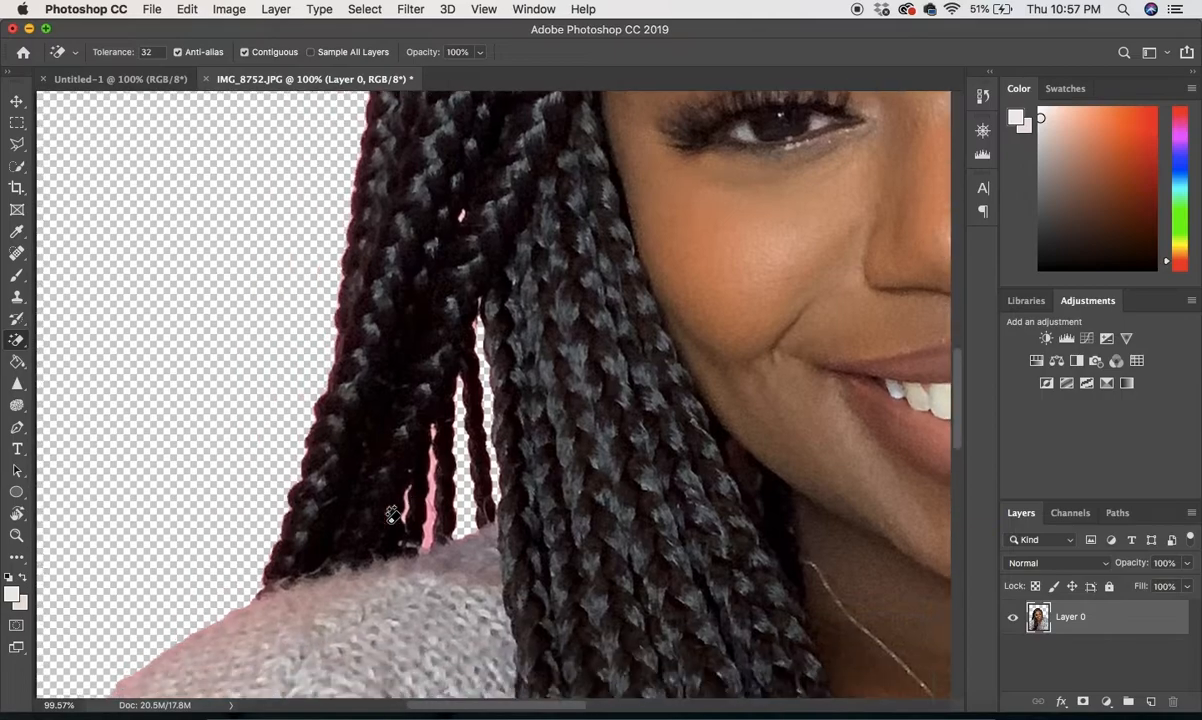
scroll(391, 514, "up", 4)
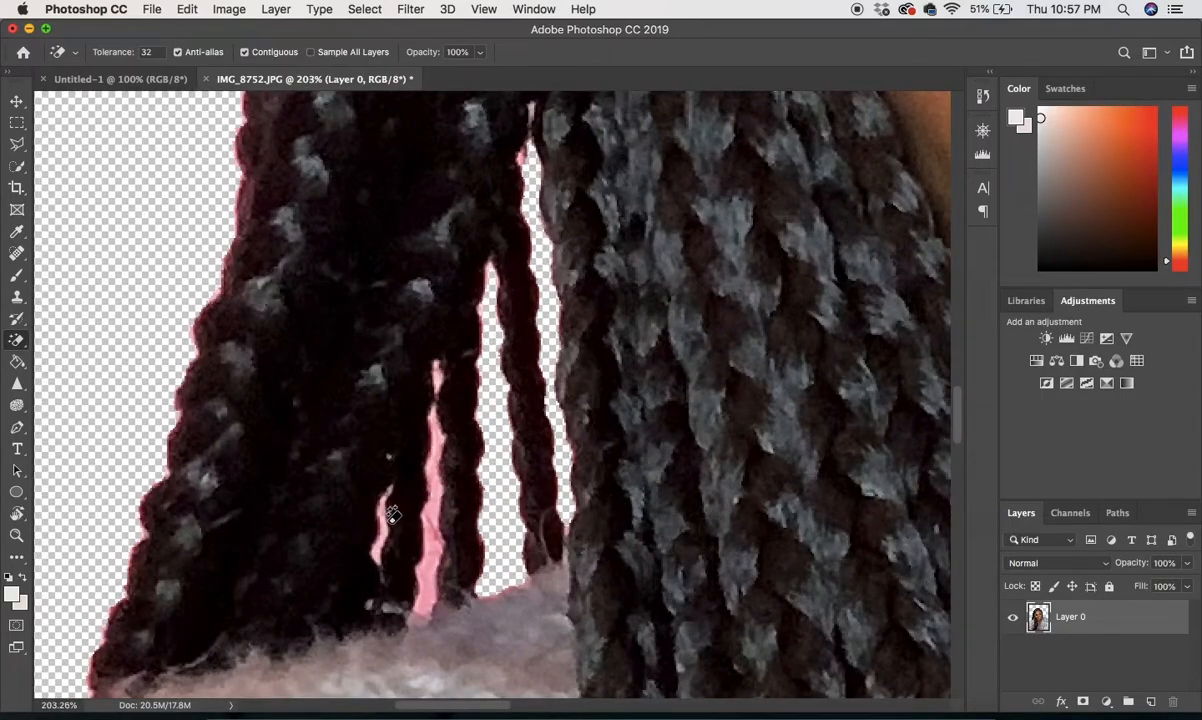
left_click(431, 545)
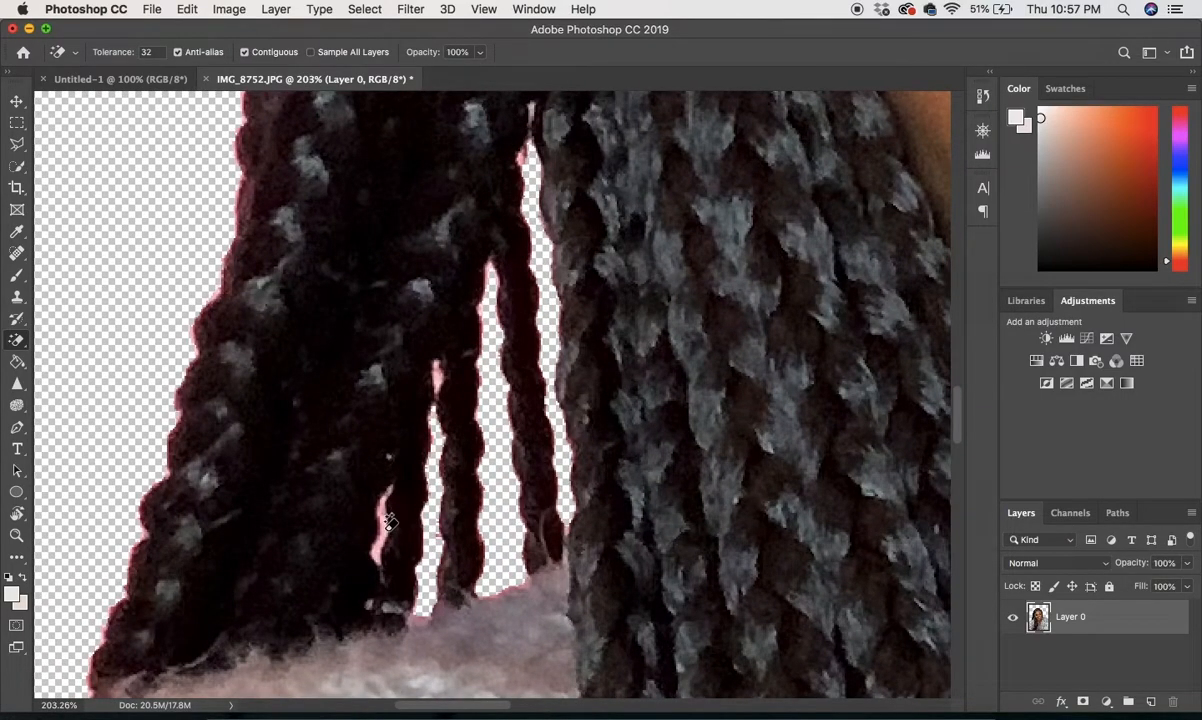
left_click(383, 533)
Step: Inspect the cutout's edges around the hair, face and shoulders for remaining pink background
scroll(452, 525, "down", 8)
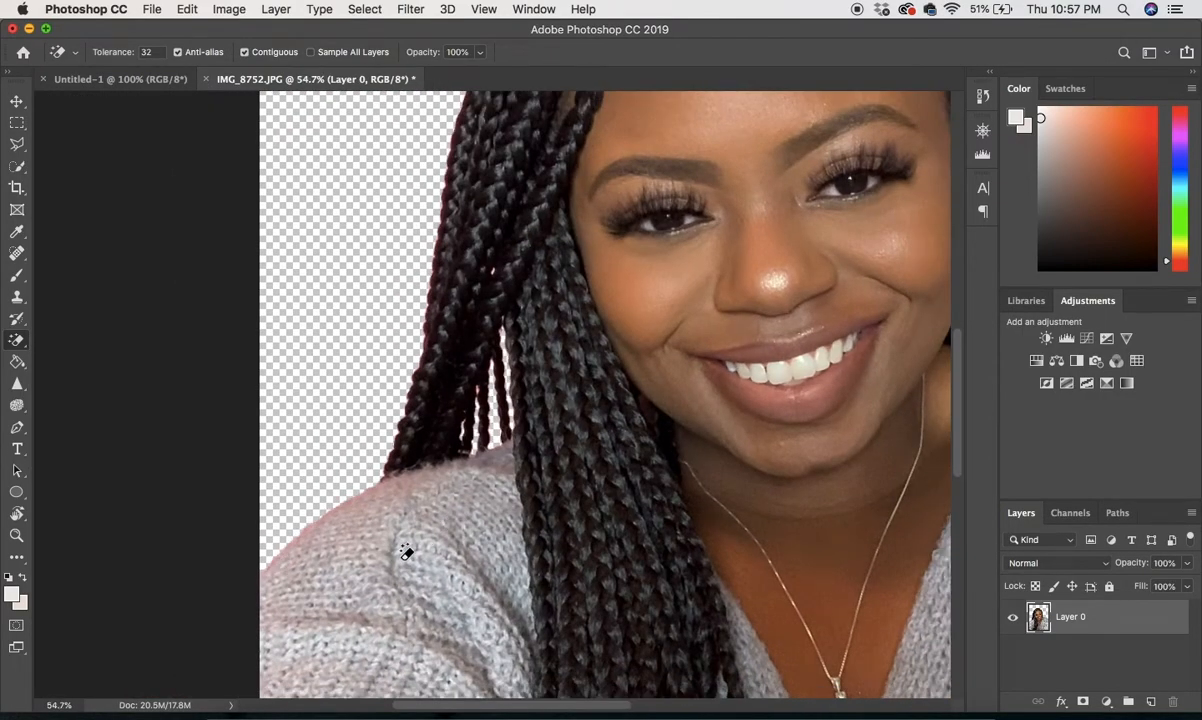
scroll(369, 571, "down", 3)
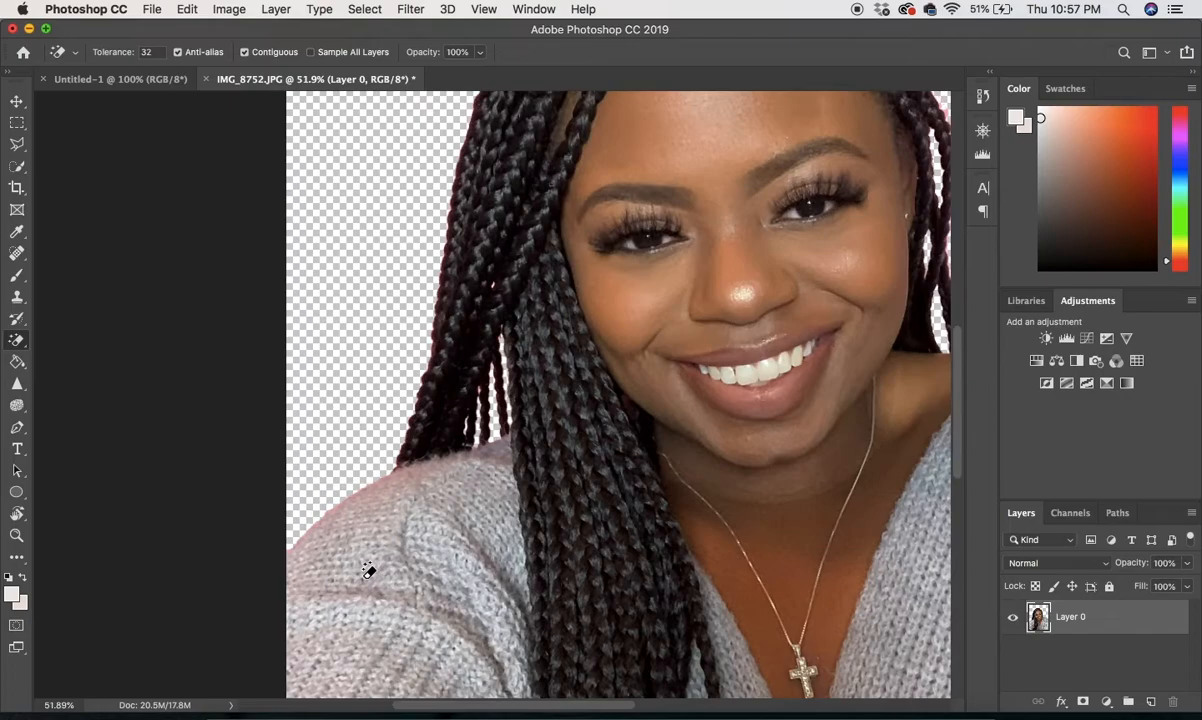
scroll(571, 452, "down", 2)
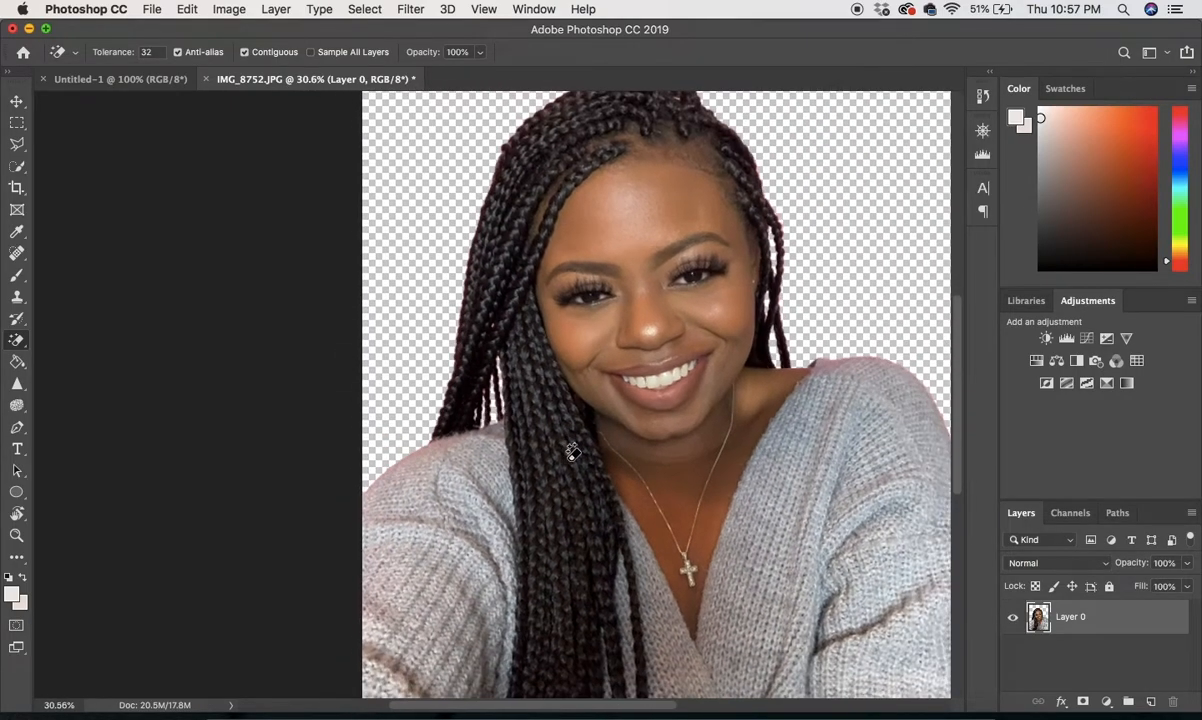
scroll(571, 452, "right", 3)
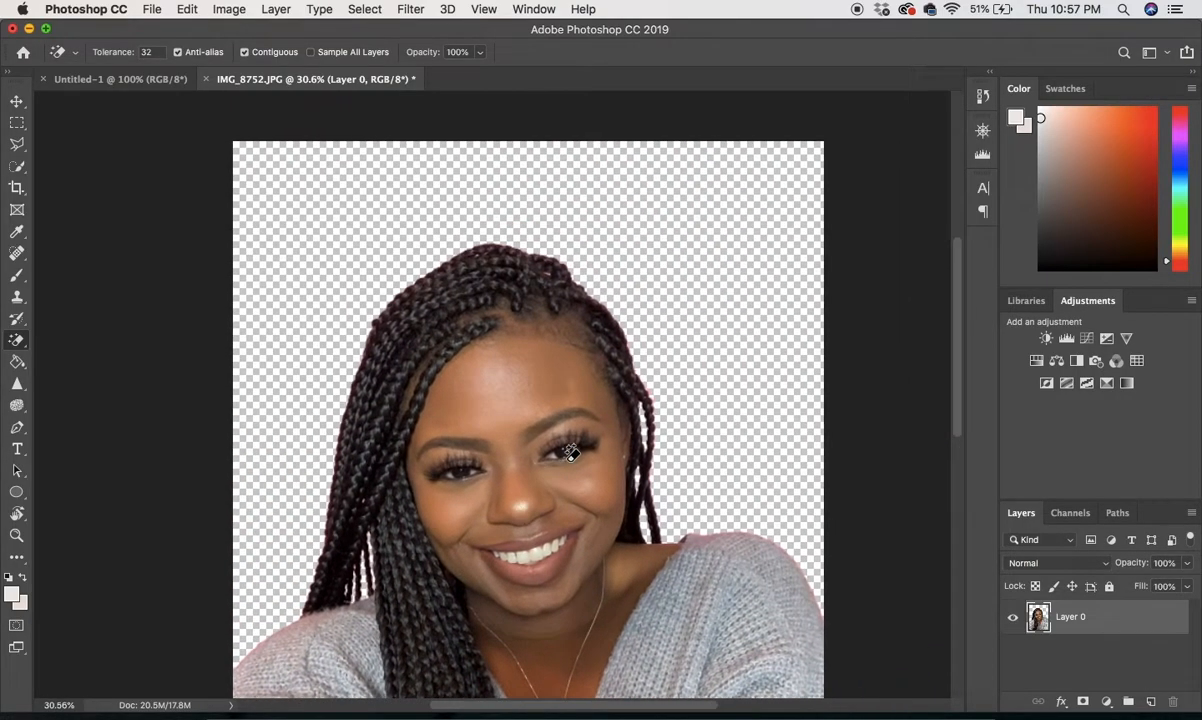
scroll(571, 452, "up", 7)
scroll(575, 452, "up", 2)
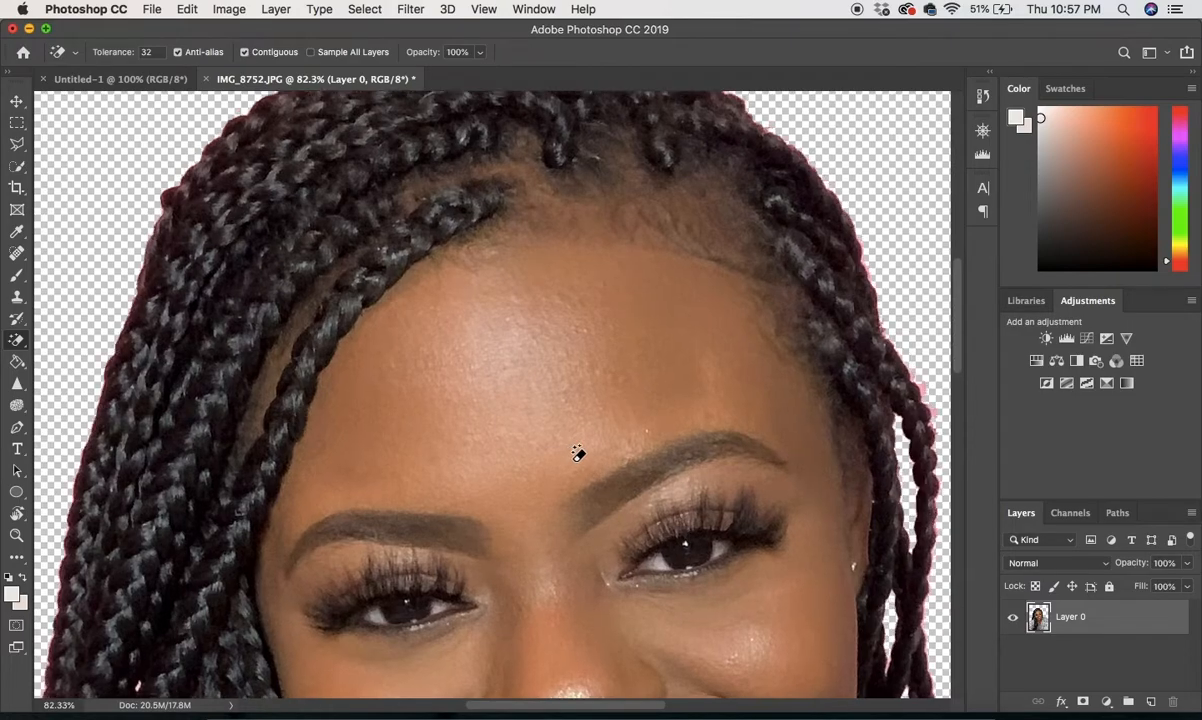
scroll(575, 452, "right", 2)
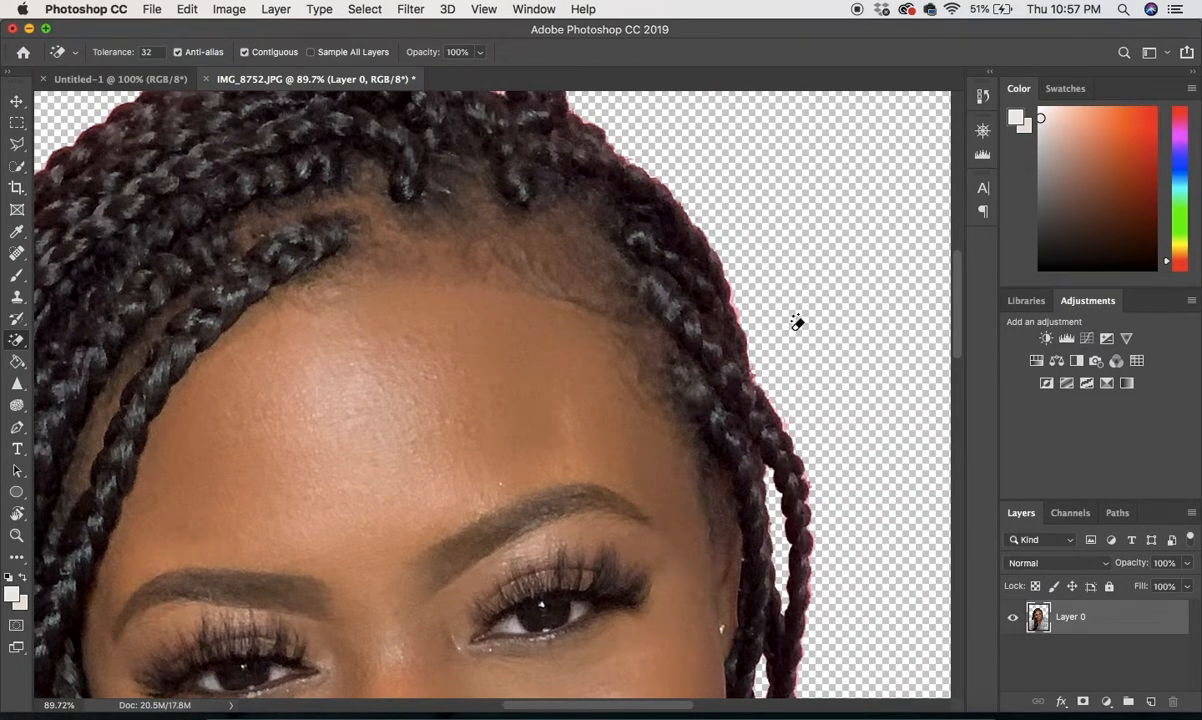
scroll(796, 322, "up", 5)
scroll(796, 322, "down", 10)
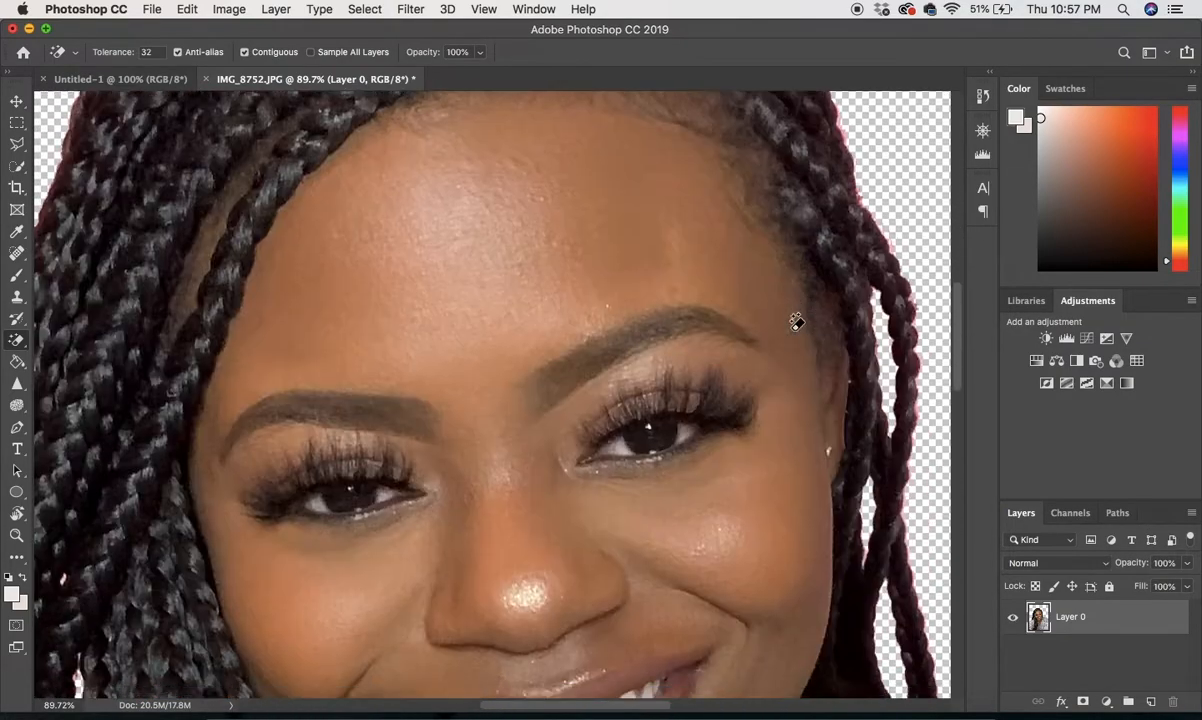
scroll(796, 322, "down", 5)
scroll(796, 322, "down", 5)
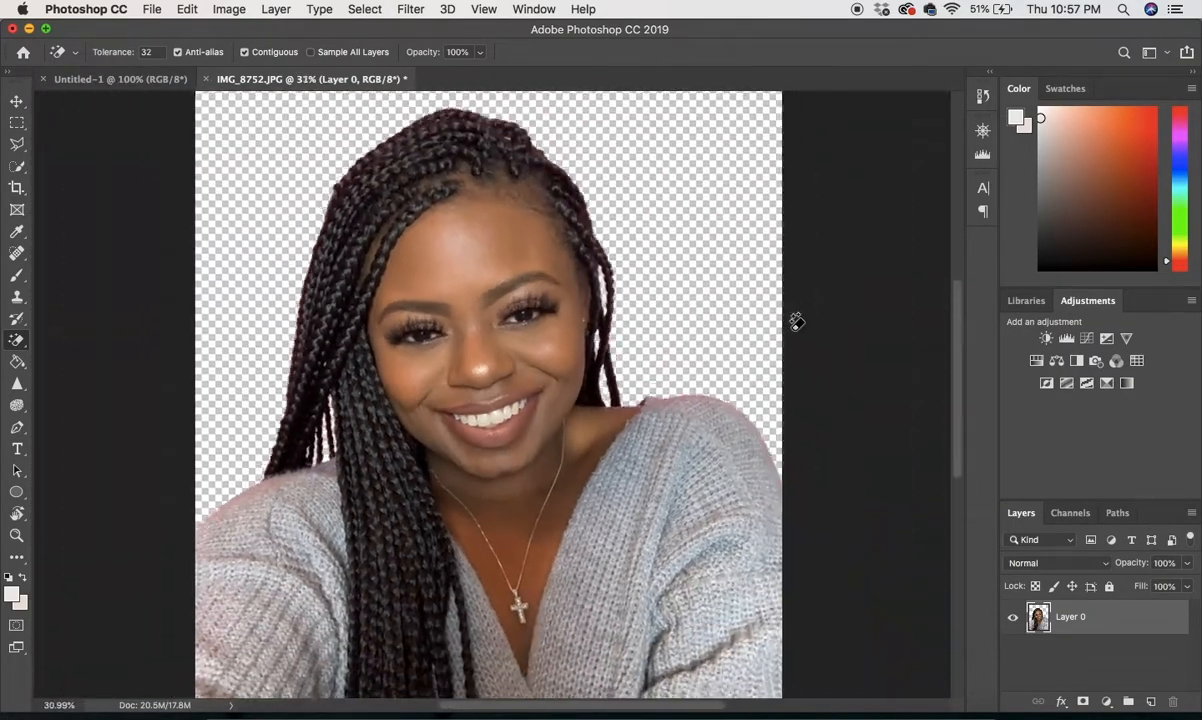
scroll(796, 322, "down", 3)
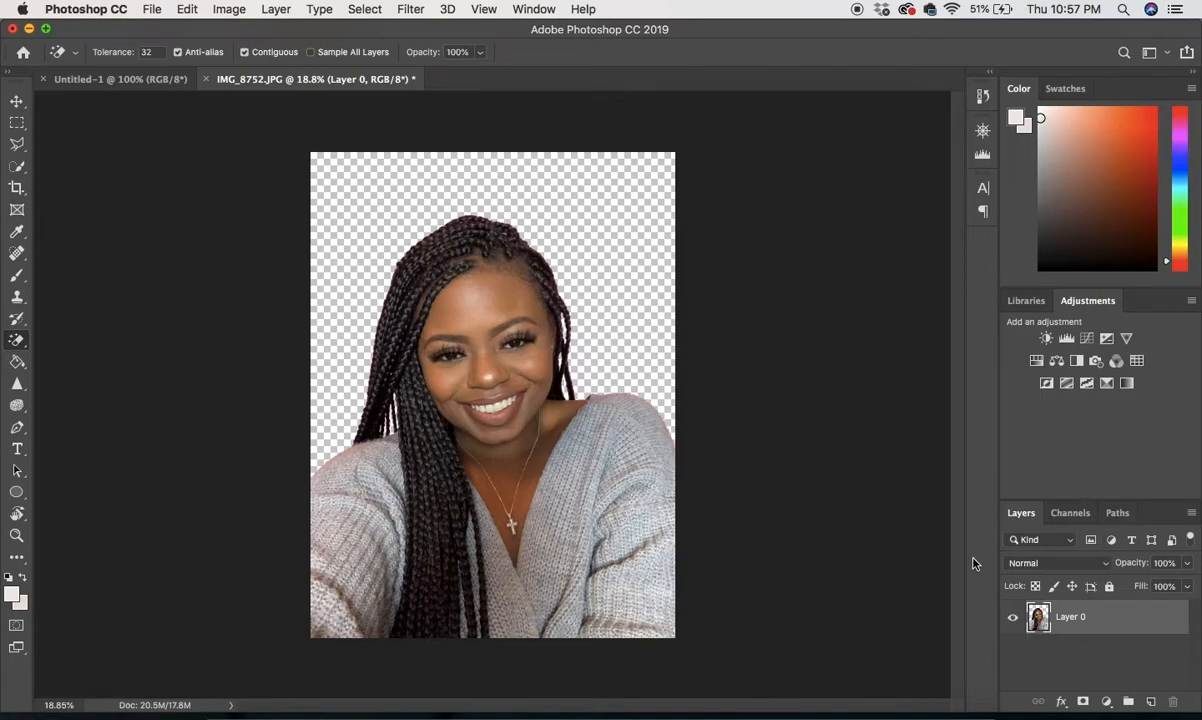
Step: Save the cutout portrait as IMG_8752.psd in the Logo Folder in Photoshop format with Maximize Compatibility enabled
left_click(151, 9)
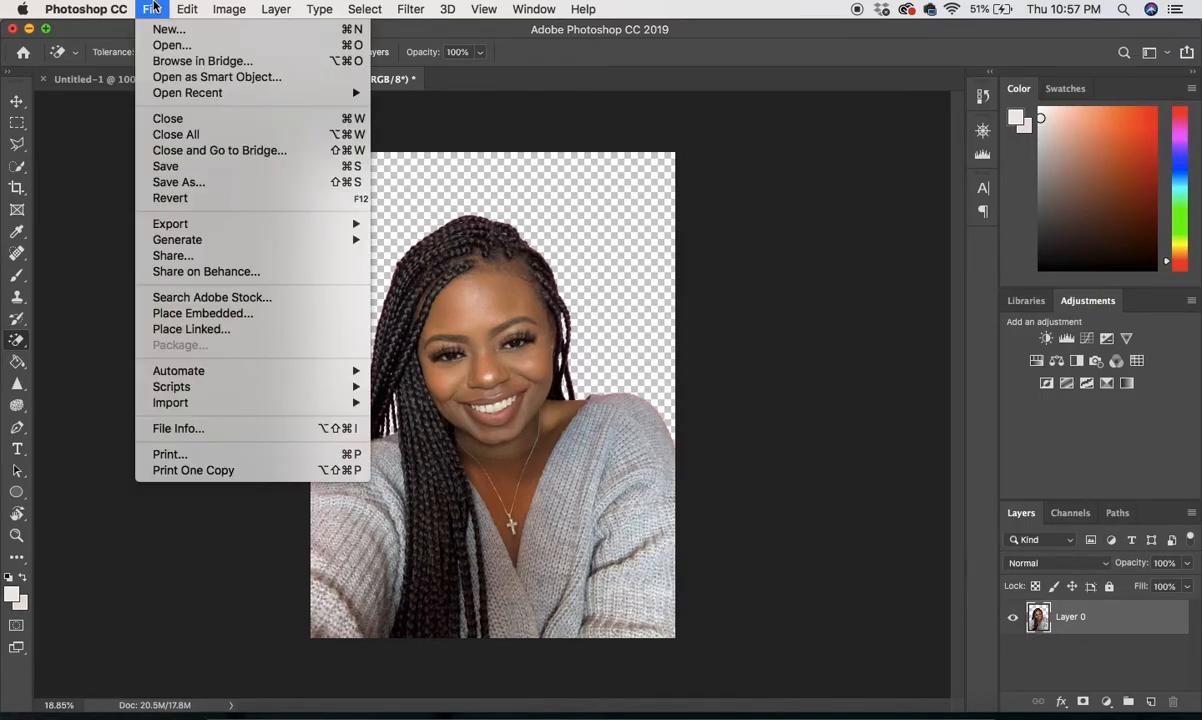
left_click(193, 182)
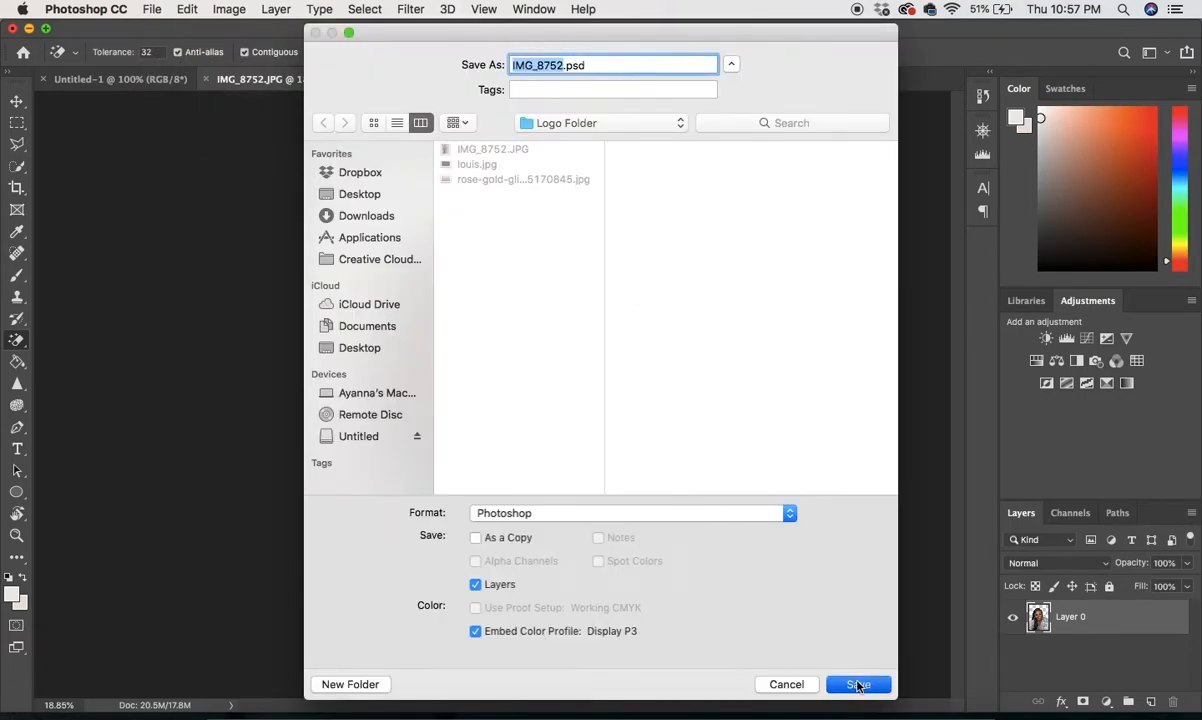
left_click(857, 685)
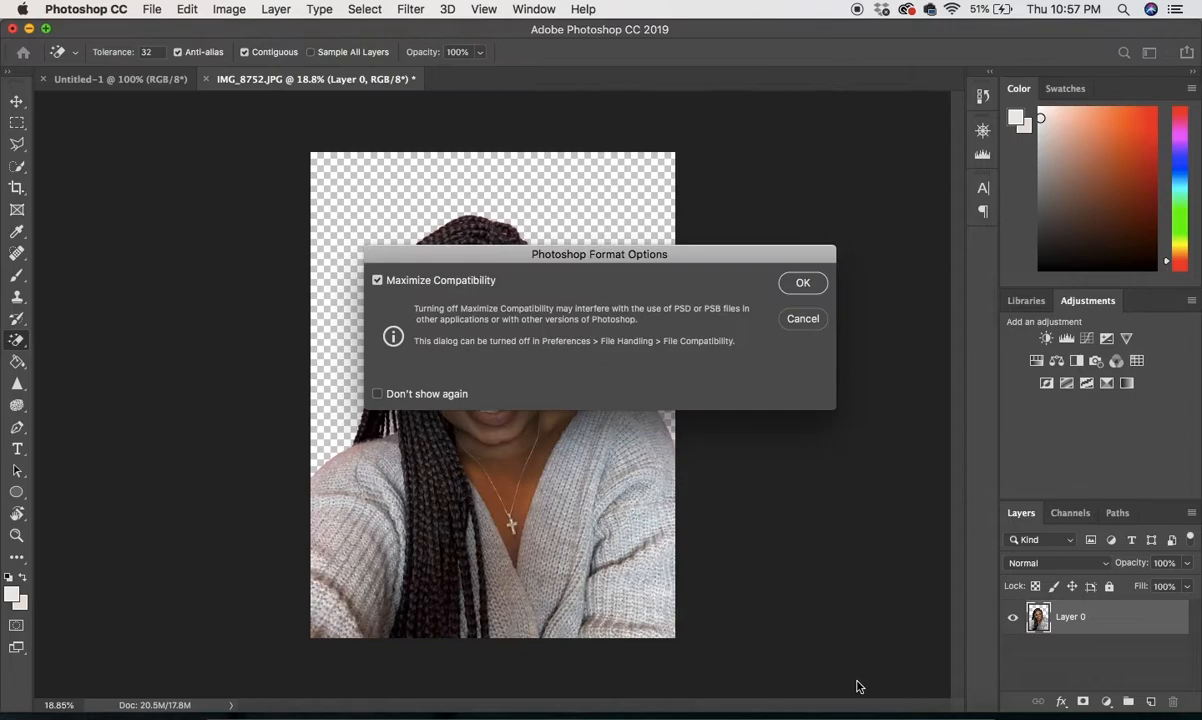
left_click(803, 285)
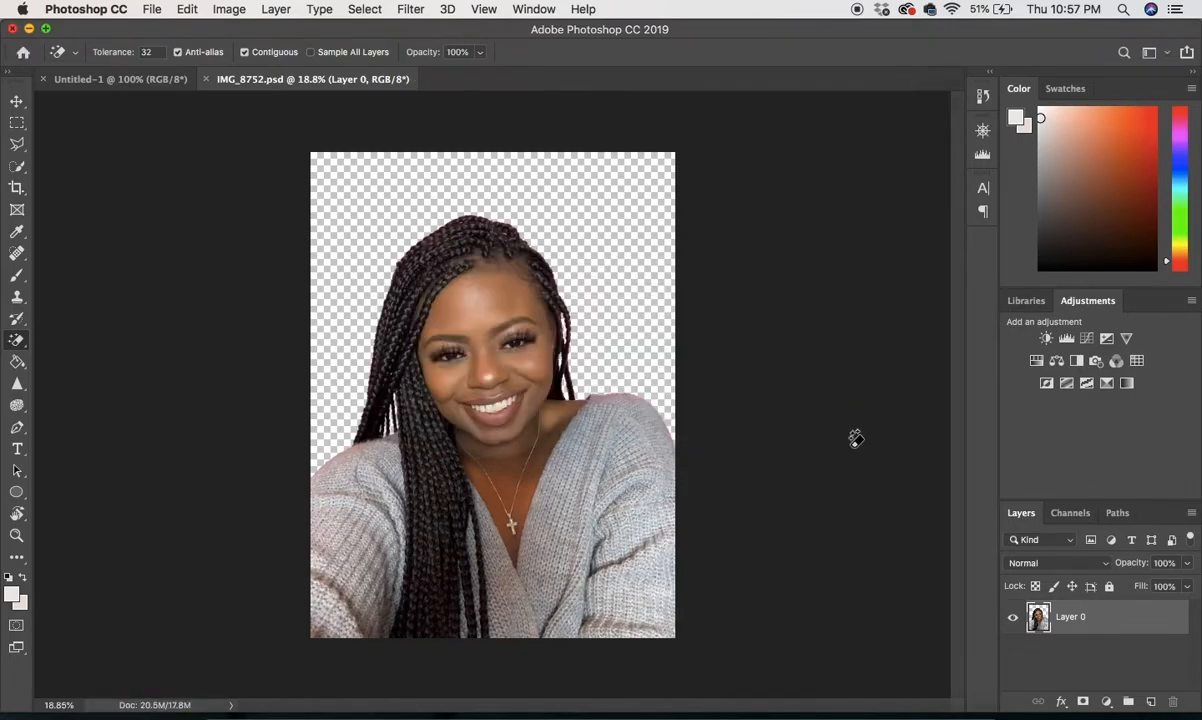
Step: Export the cutout portrait for web as a transparent PNG-8 named PNG Logo Picture in the Logo Folder
key("super+s")
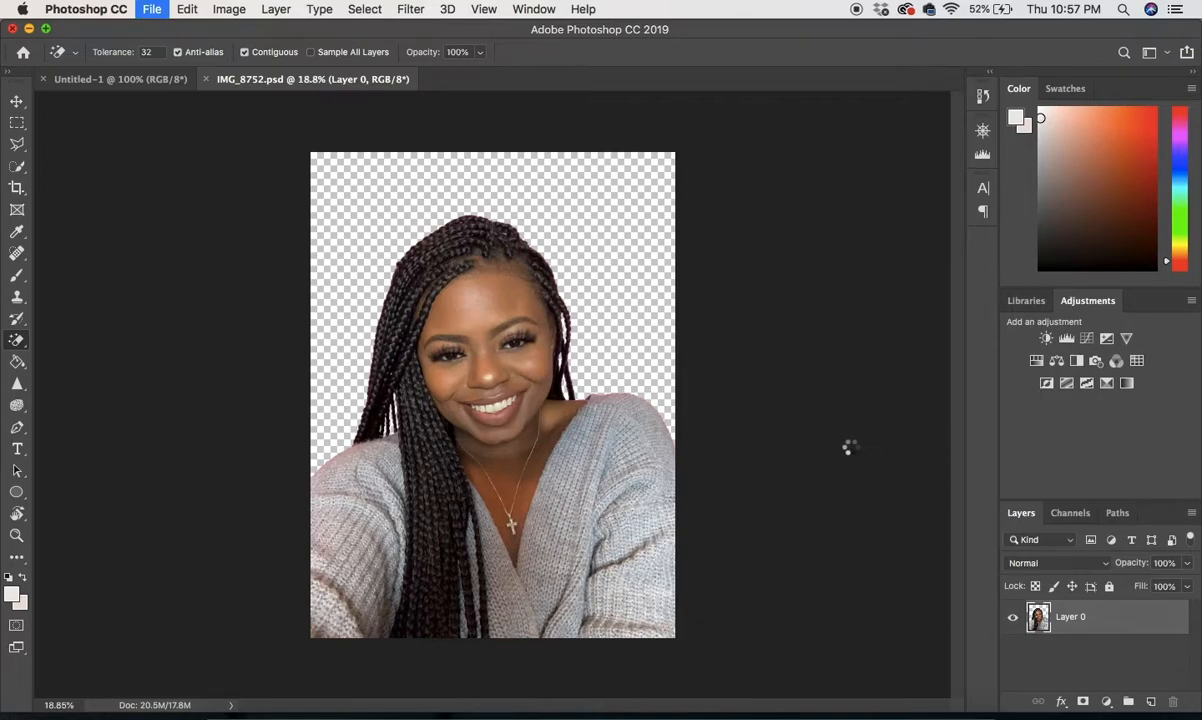
key("super+alt+shift+s")
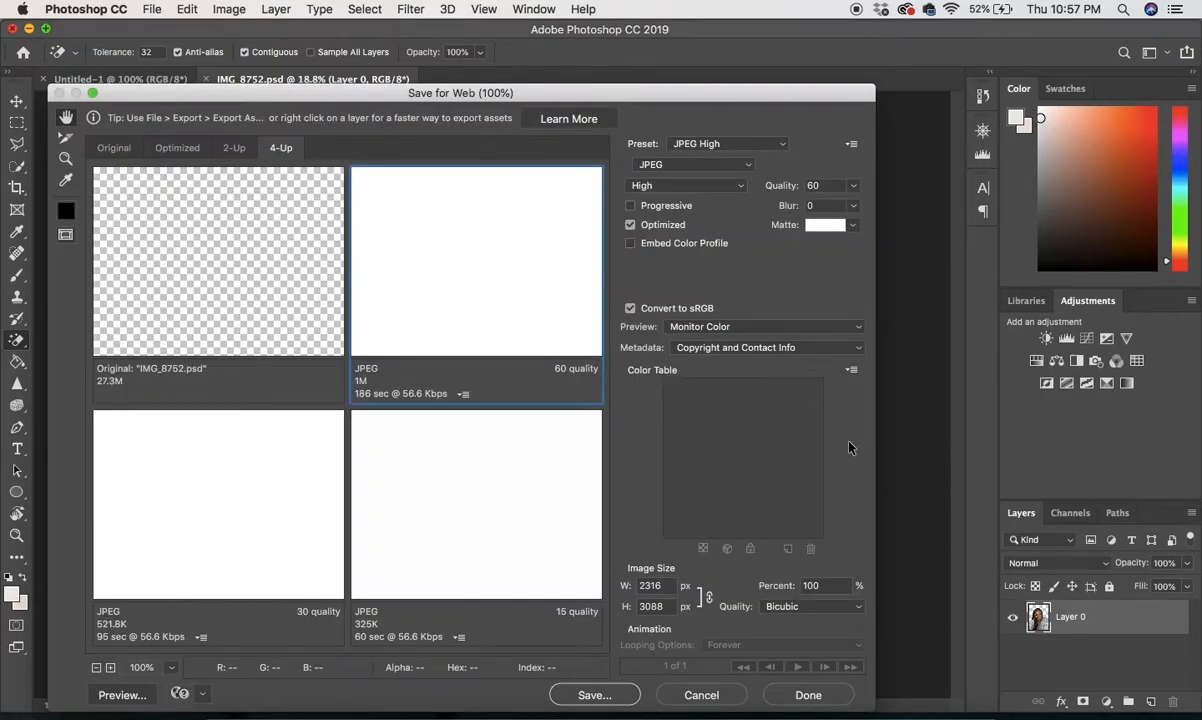
left_click(725, 166)
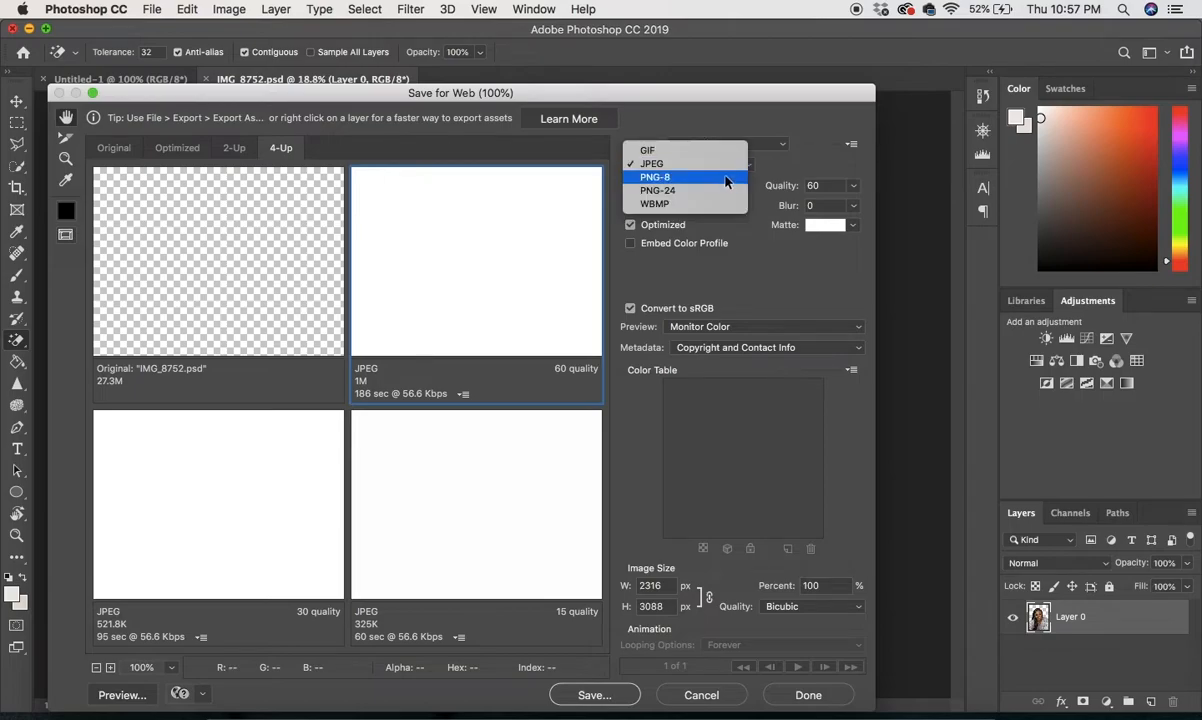
left_click(724, 178)
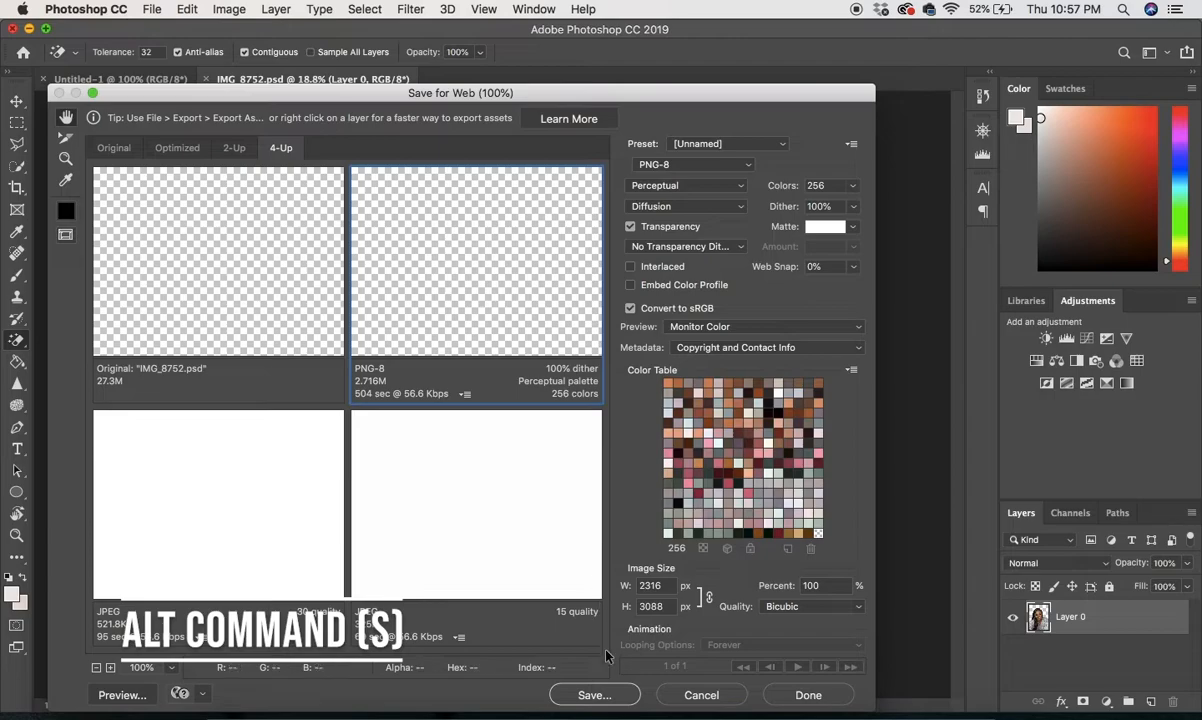
left_click(604, 698)
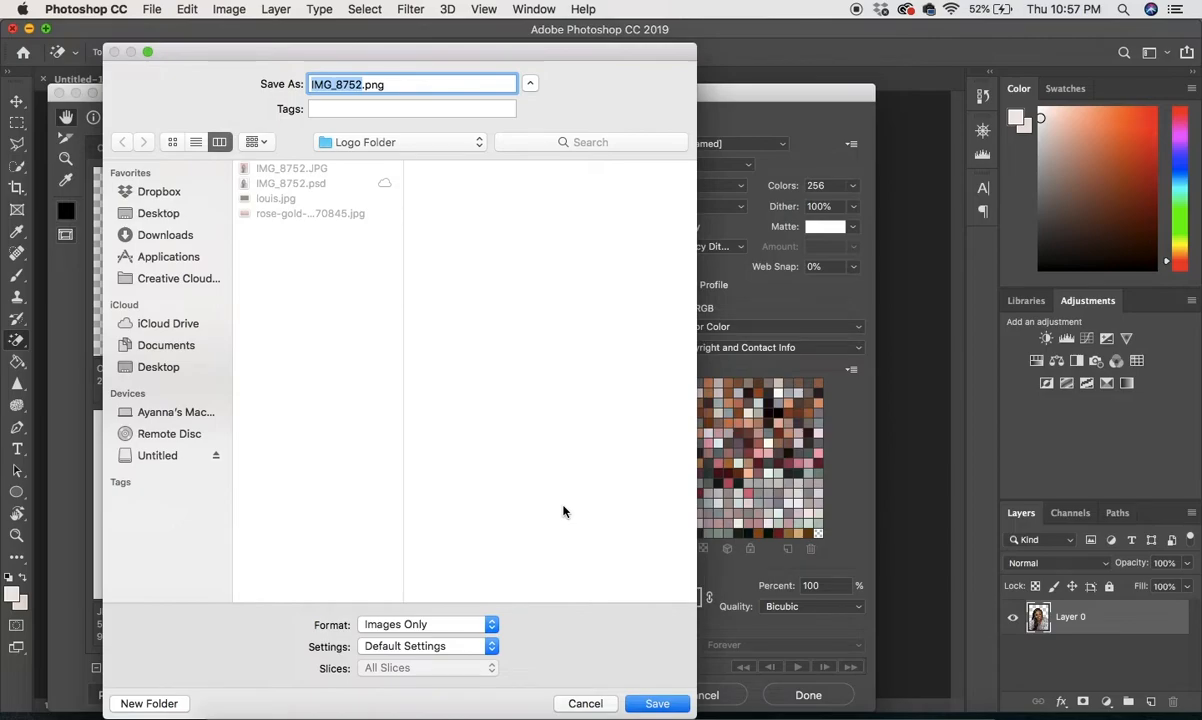
type("PNG")
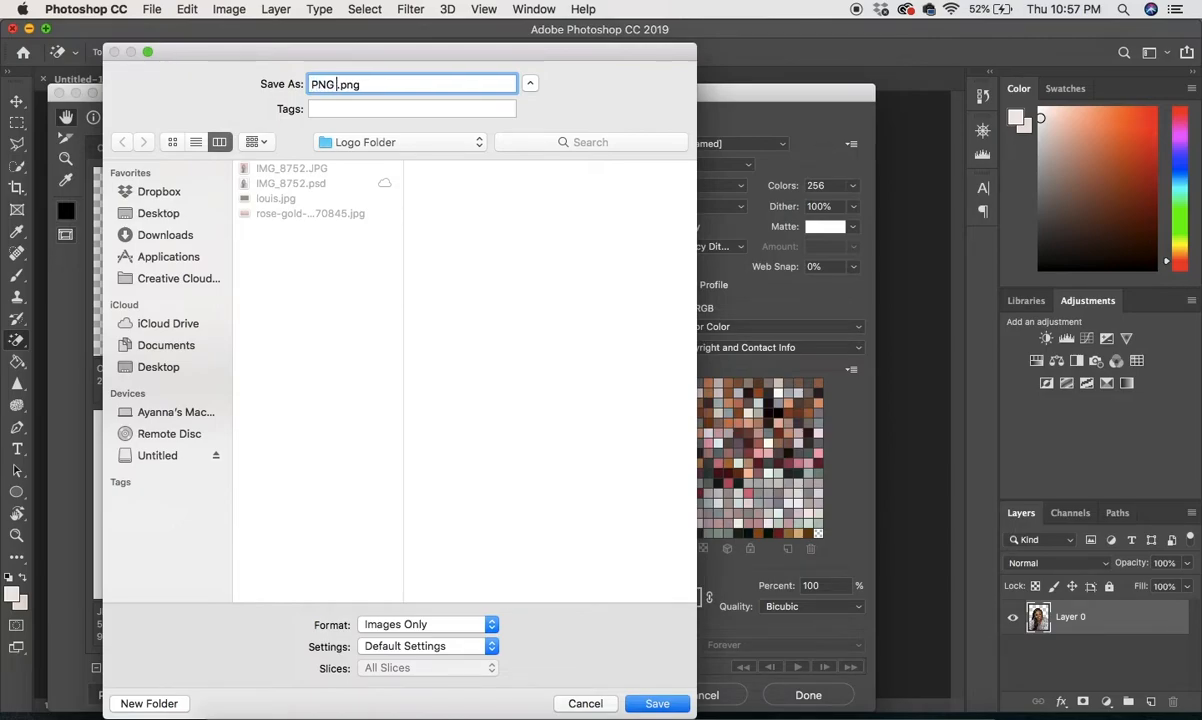
type(" Logo Picture")
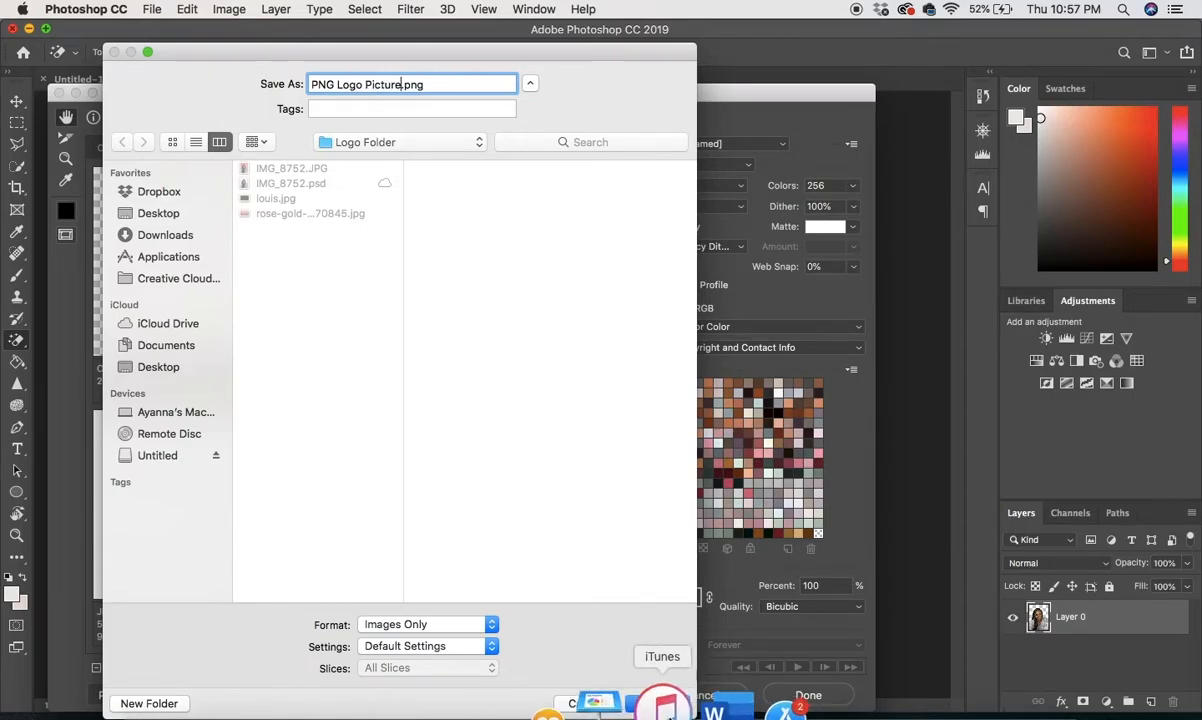
left_click(659, 703)
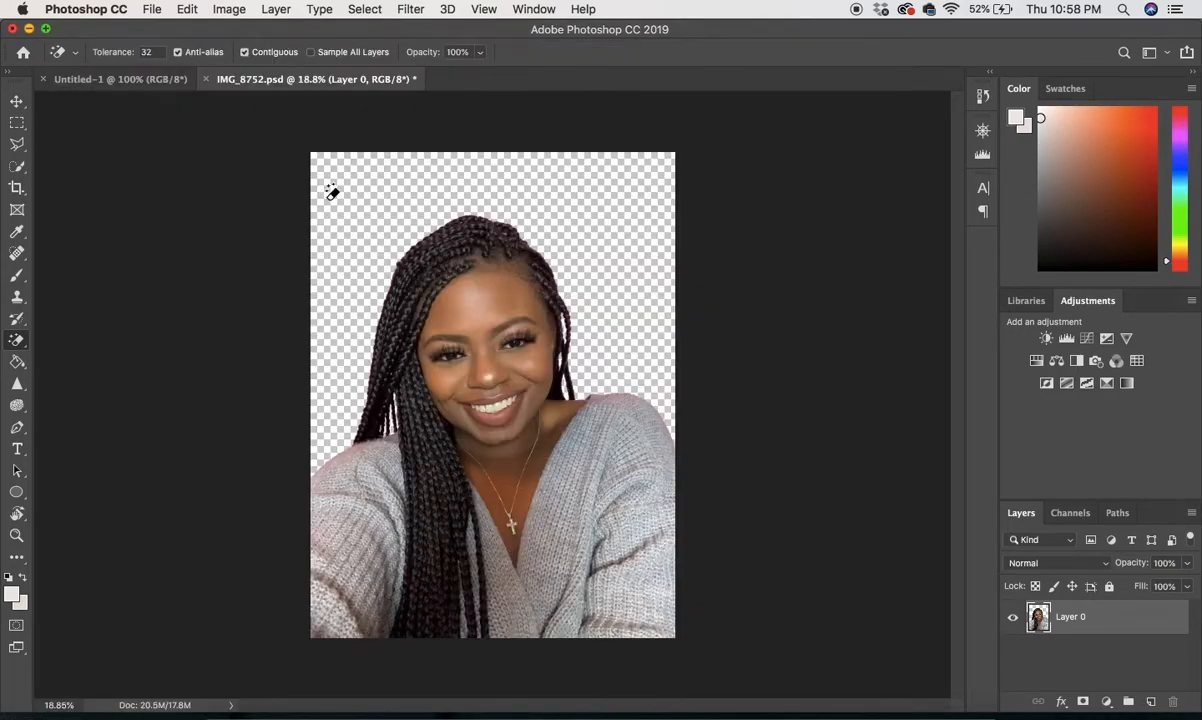
Step: Place PNG-Logo-Picture.png from the Logo Folder as an embedded image in the black Untitled-1 document
left_click(97, 80)
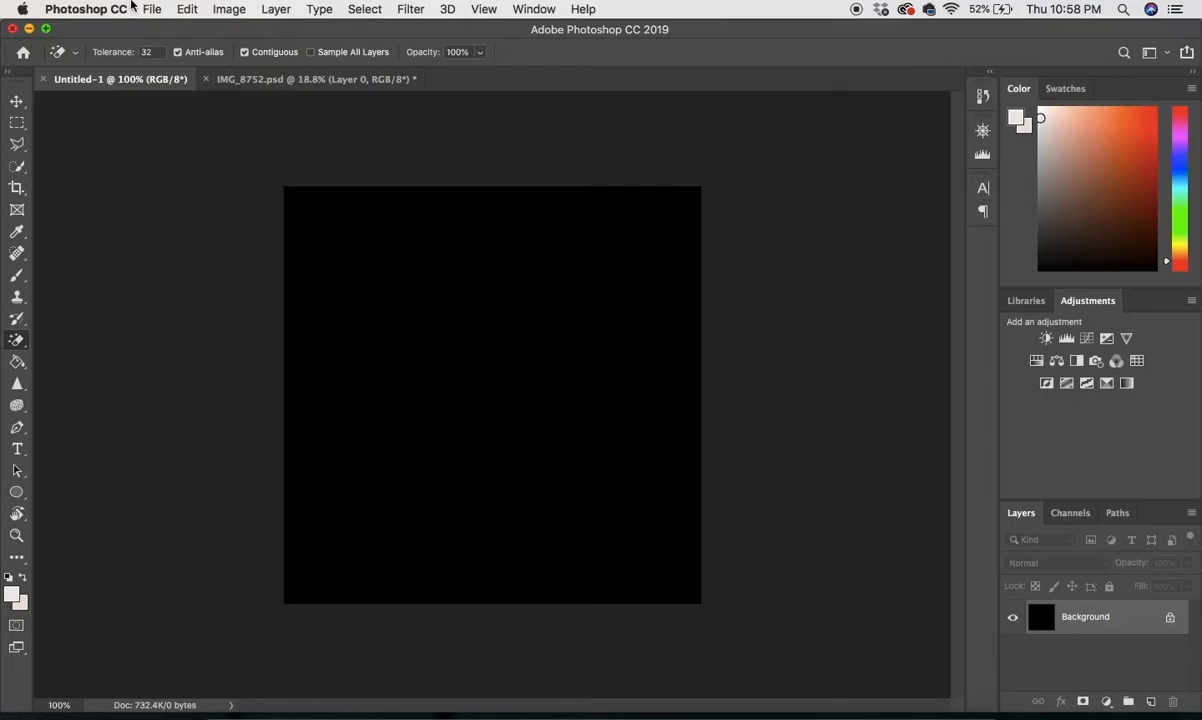
left_click(151, 9)
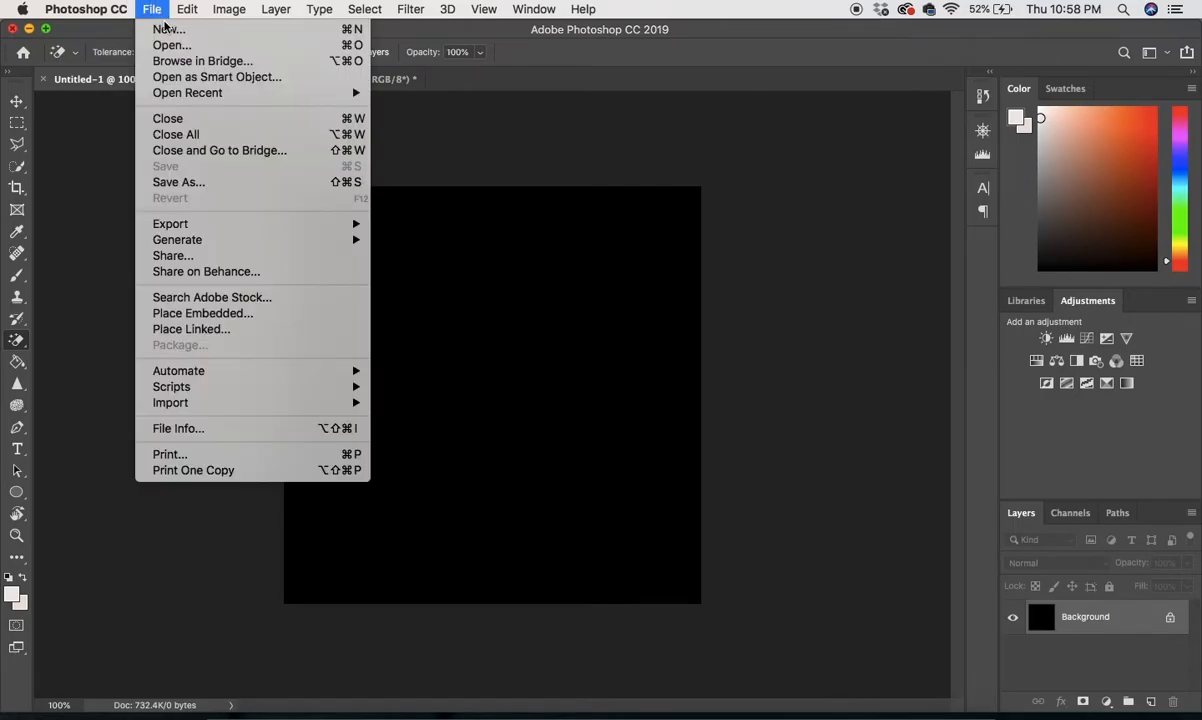
left_click(246, 315)
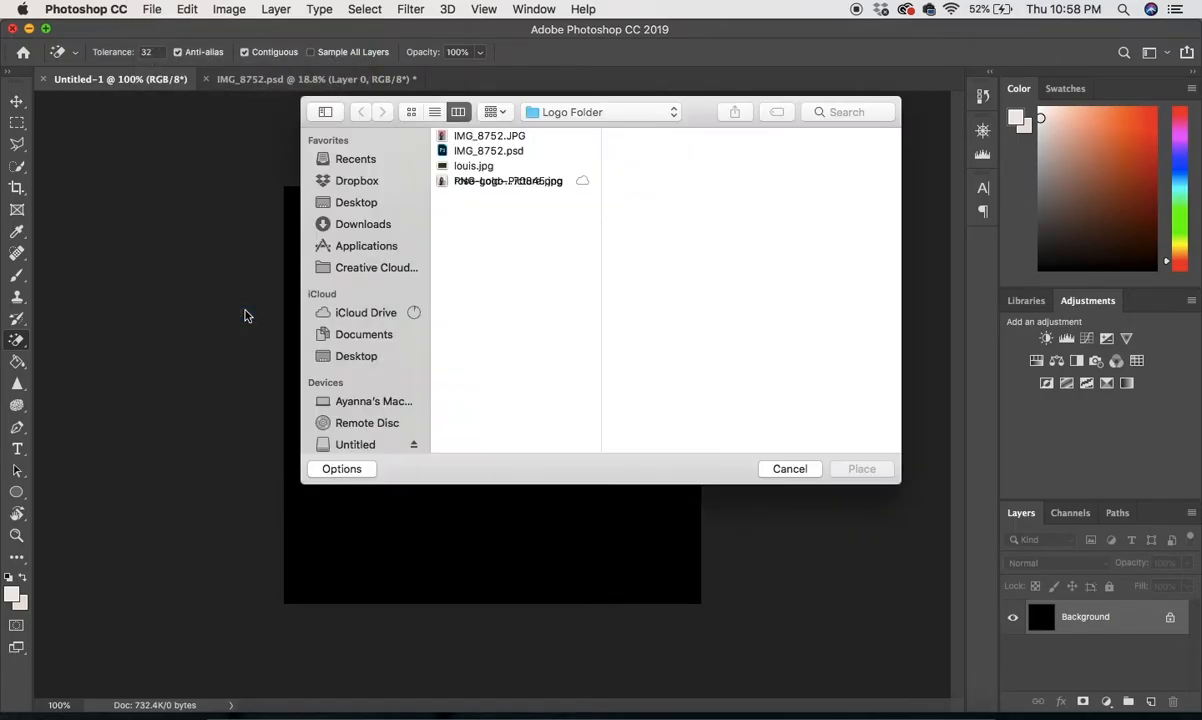
left_click(512, 181)
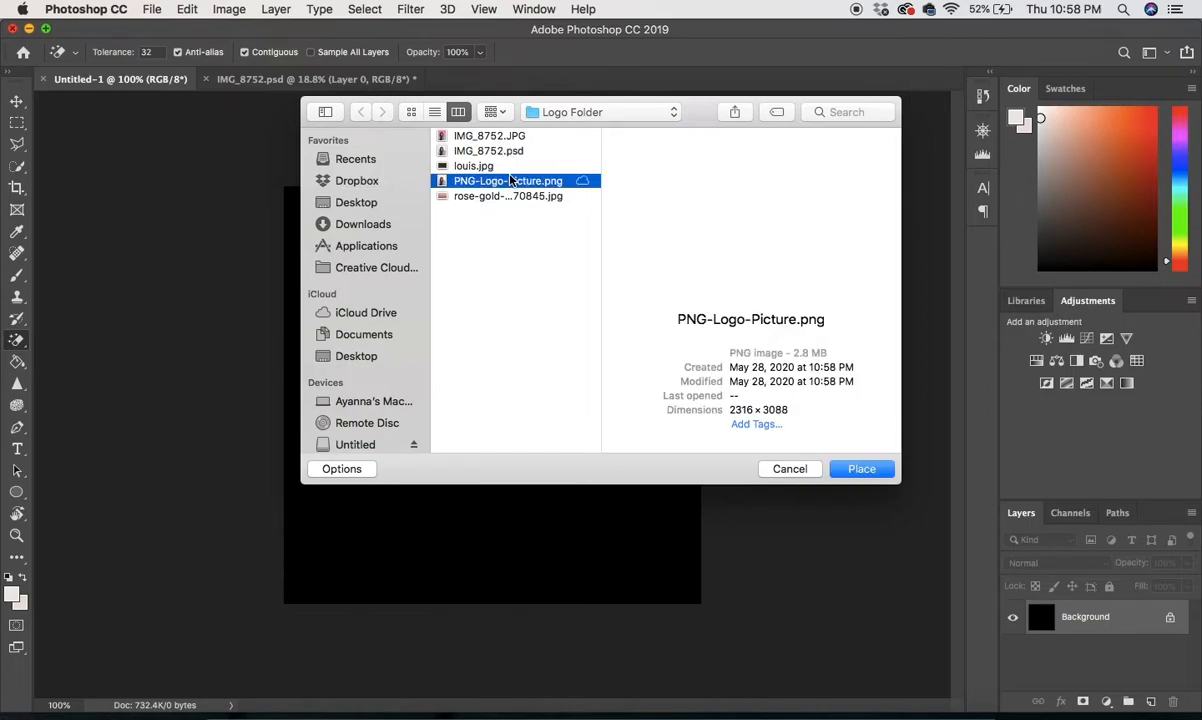
left_click(862, 469)
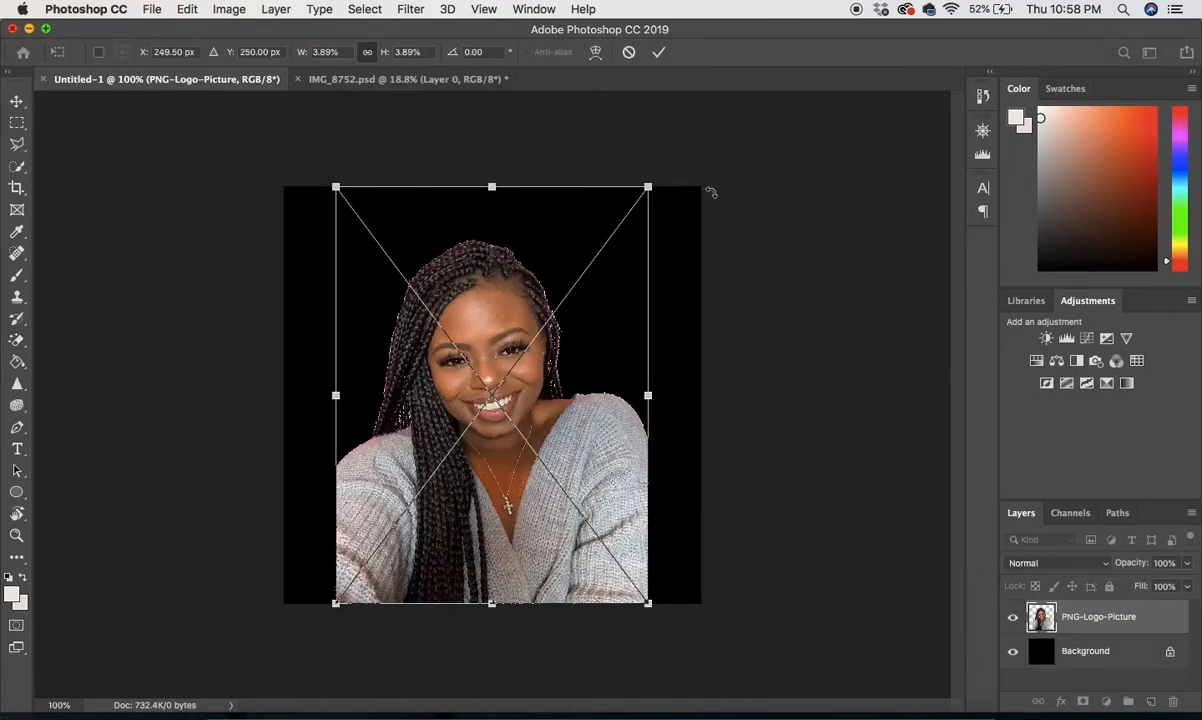
Step: Scale the placed portrait down proportionally and position it in the upper middle of the black canvas
left_click_drag(648, 186, 654, 331)
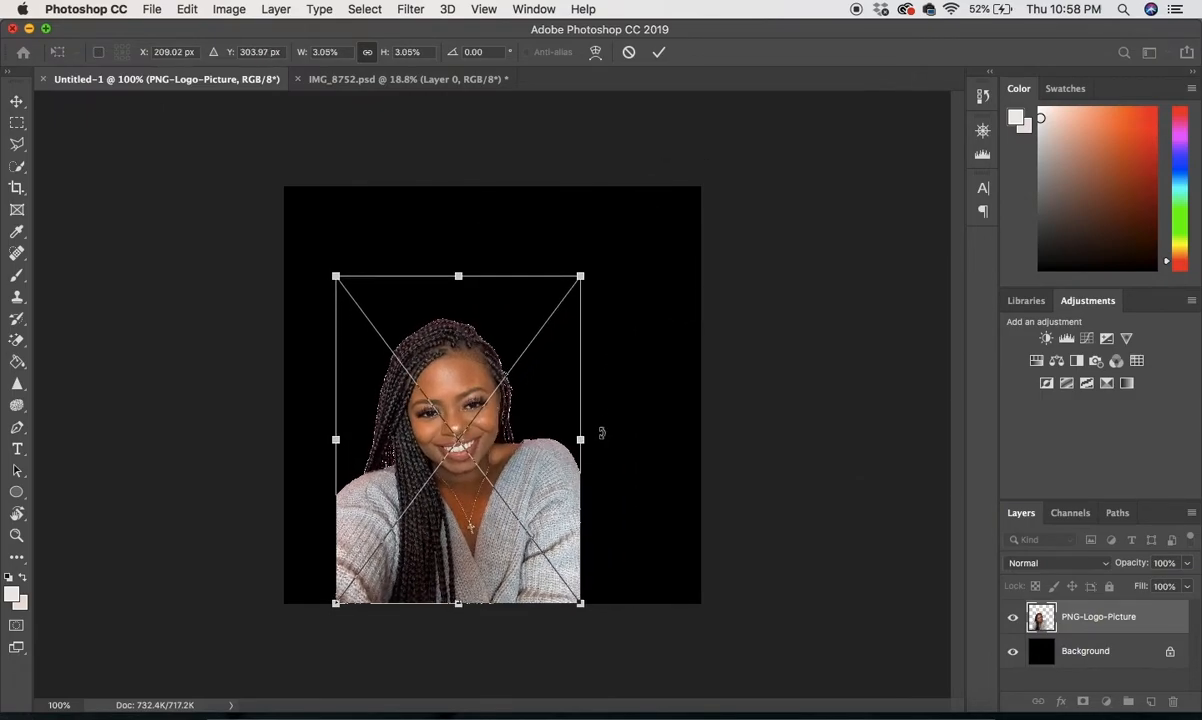
left_click_drag(582, 438, 599, 437)
left_click_drag(494, 434, 568, 371)
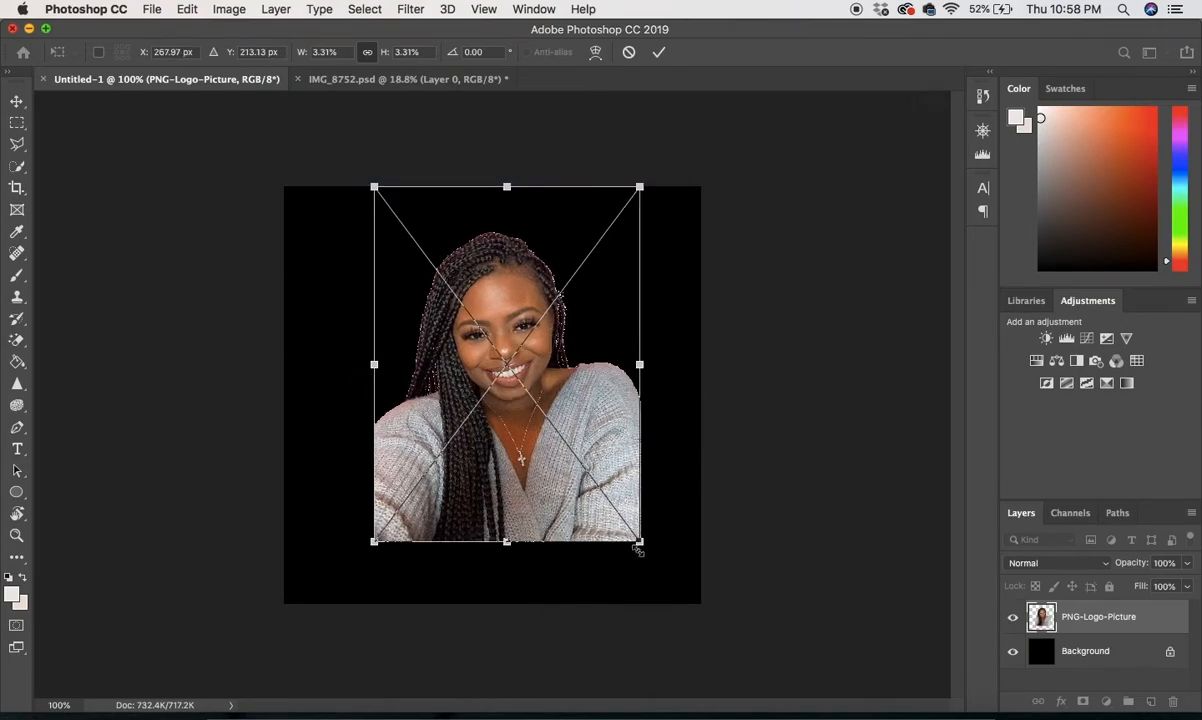
mouse_move(641, 543)
left_mouse_down()
mouse_move(583, 470)
mouse_move(598, 479)
left_mouse_up()
key("Return")
key("e")
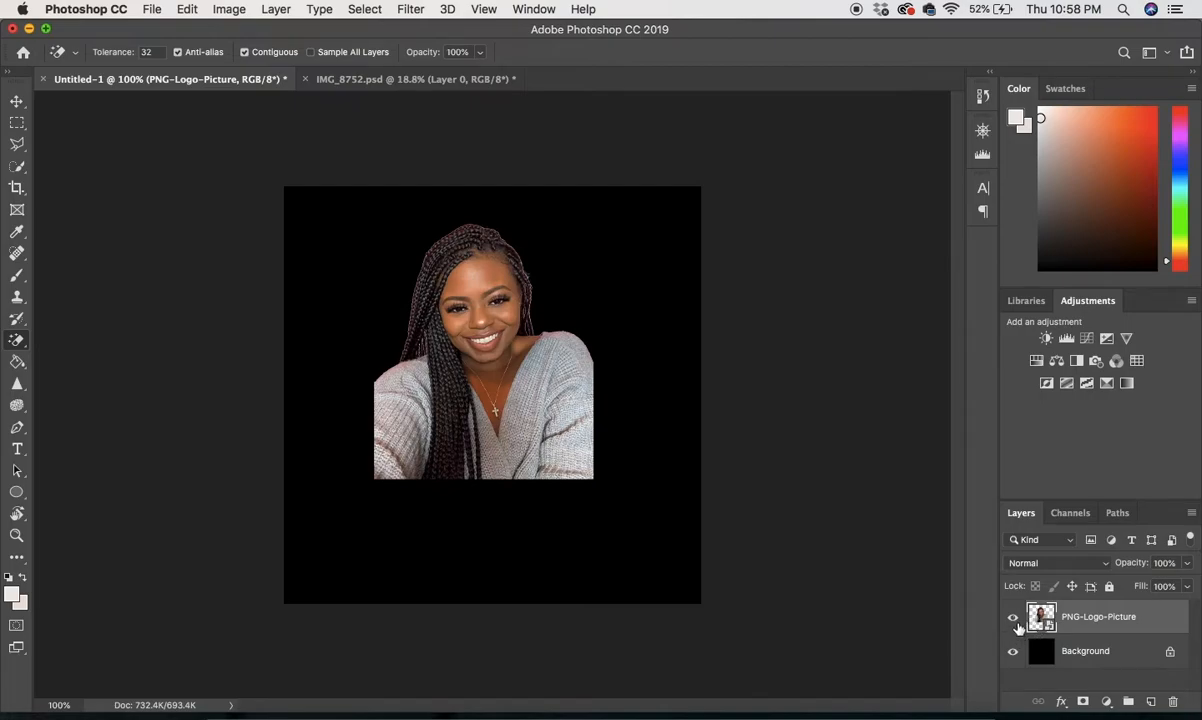
left_click(1013, 620)
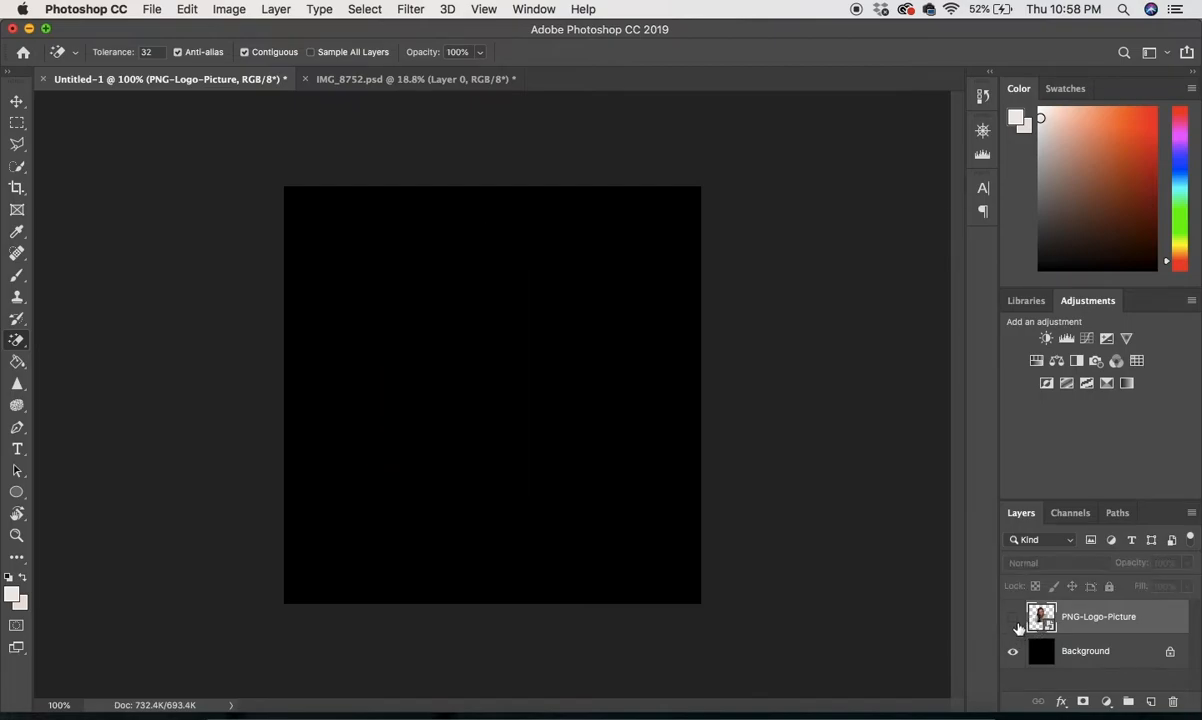
left_click(1013, 620)
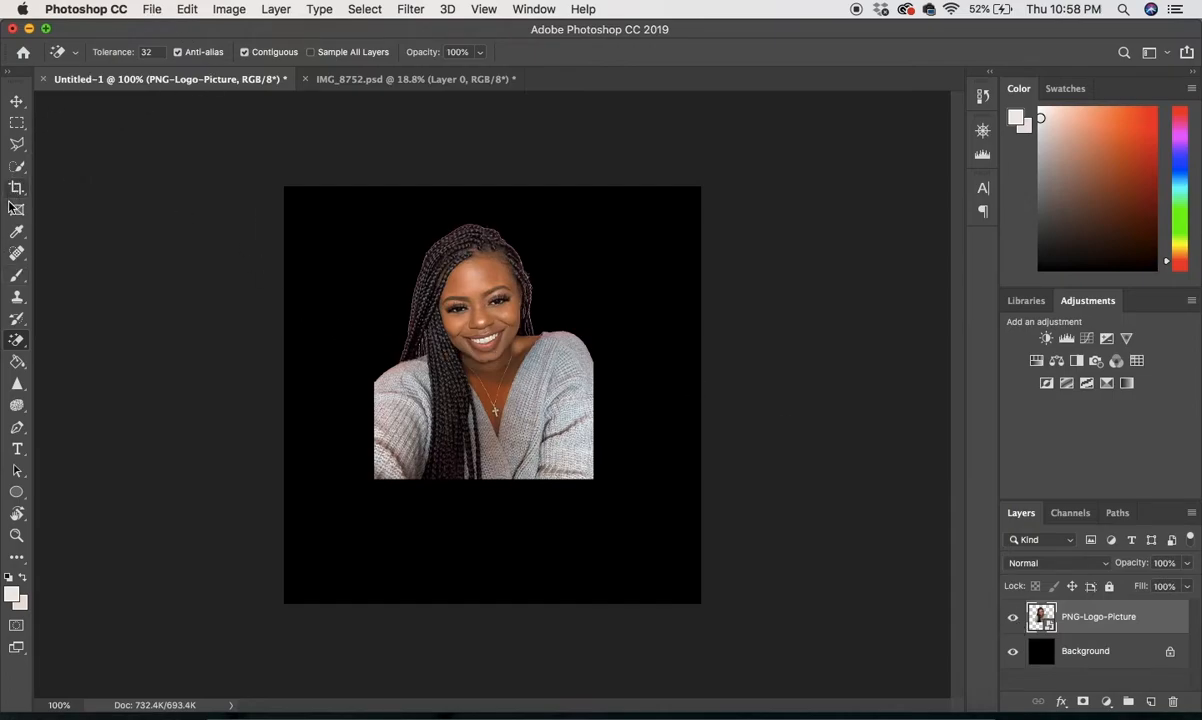
Step: Add a text line with the woman's full name in capitals near the portrait's lower edge, in Arial Black at 30 pt
left_click(19, 447)
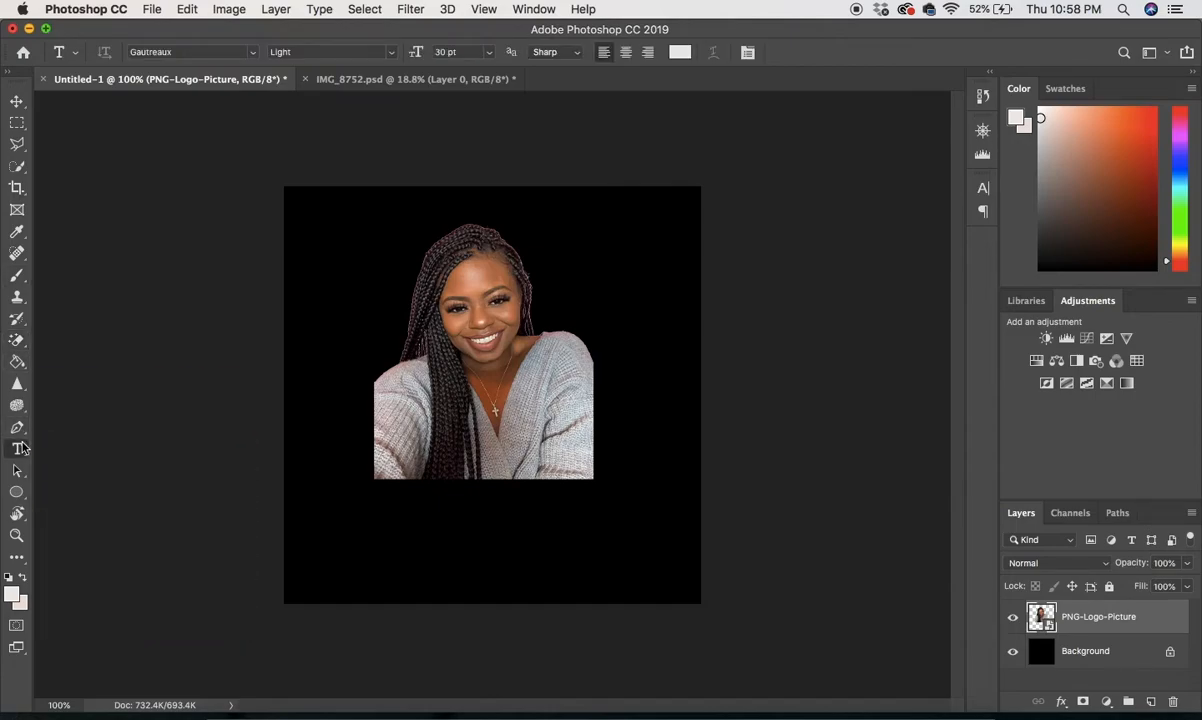
left_click(254, 53)
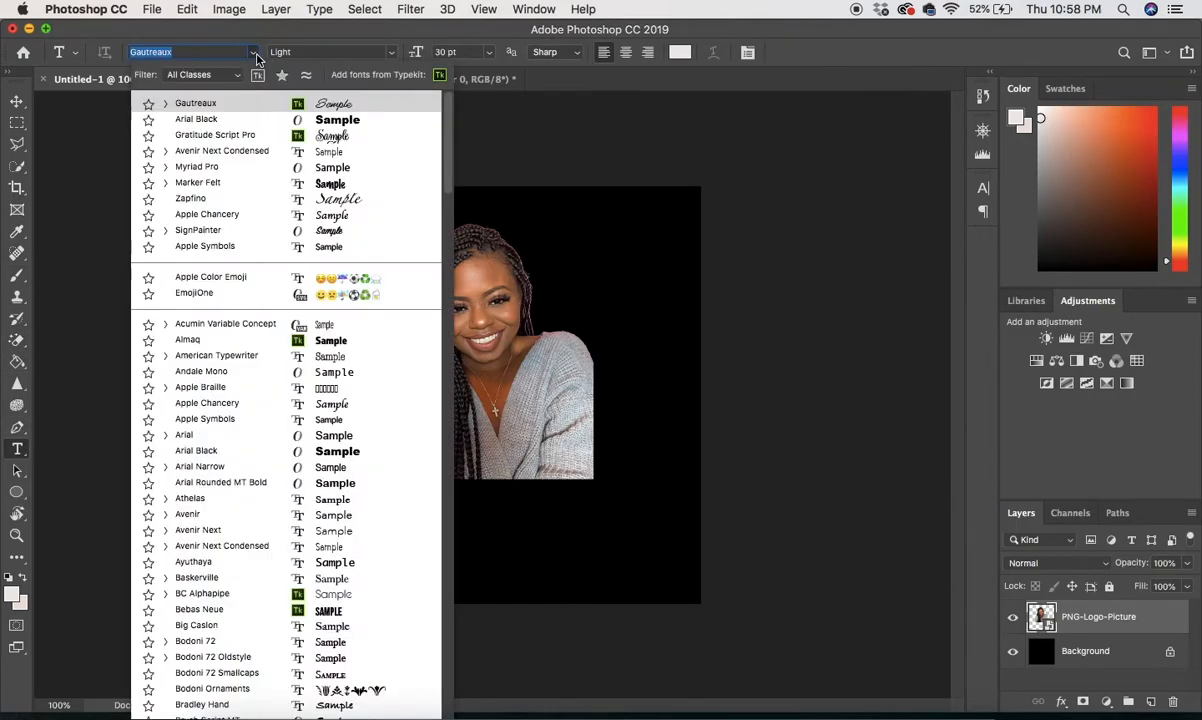
left_click(257, 119)
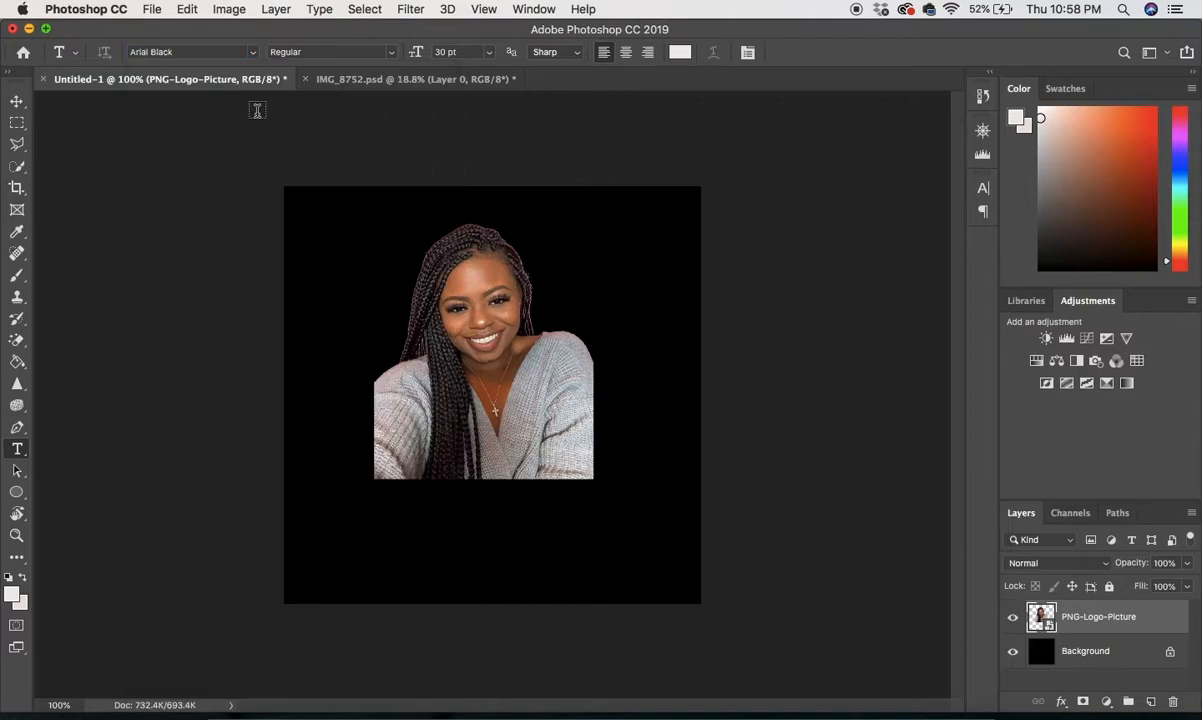
left_click(383, 521)
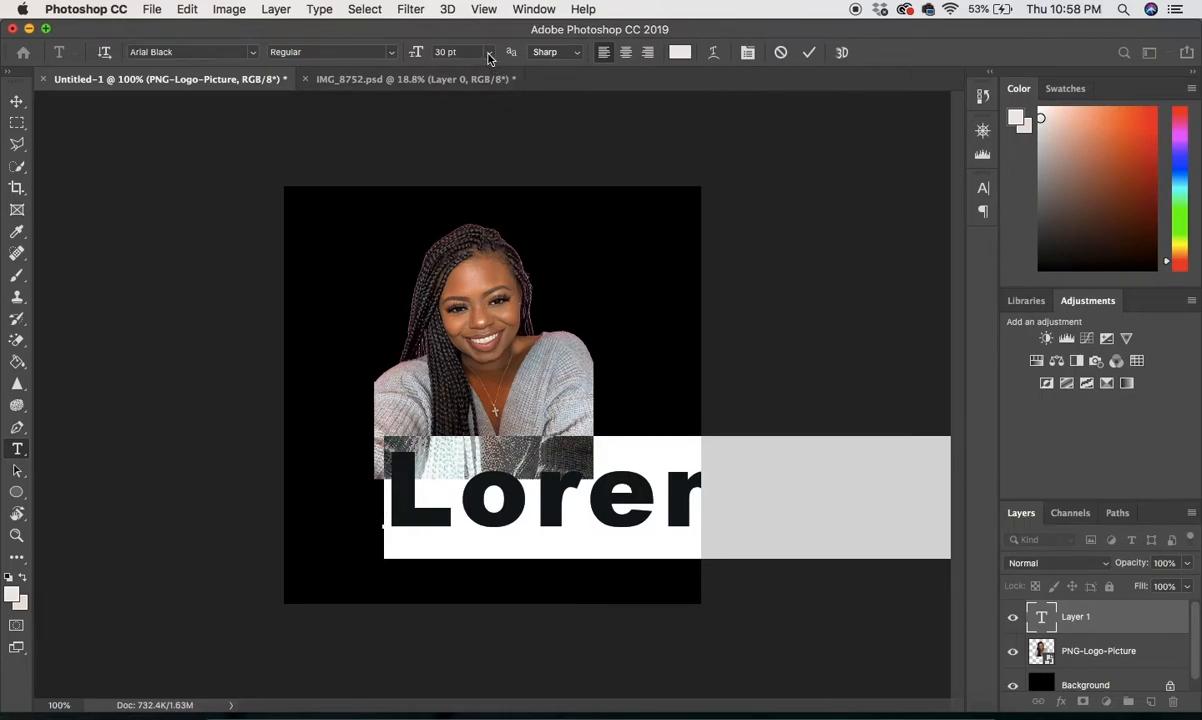
scroll(488, 171, "down", 5)
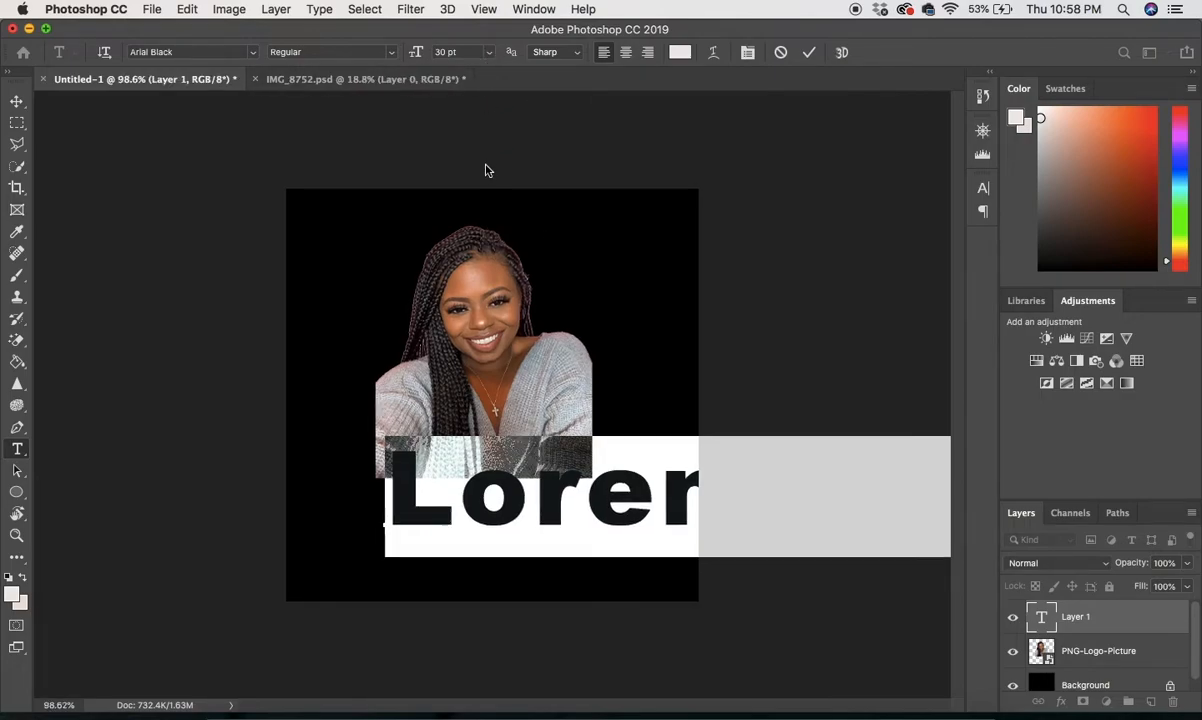
type("A")
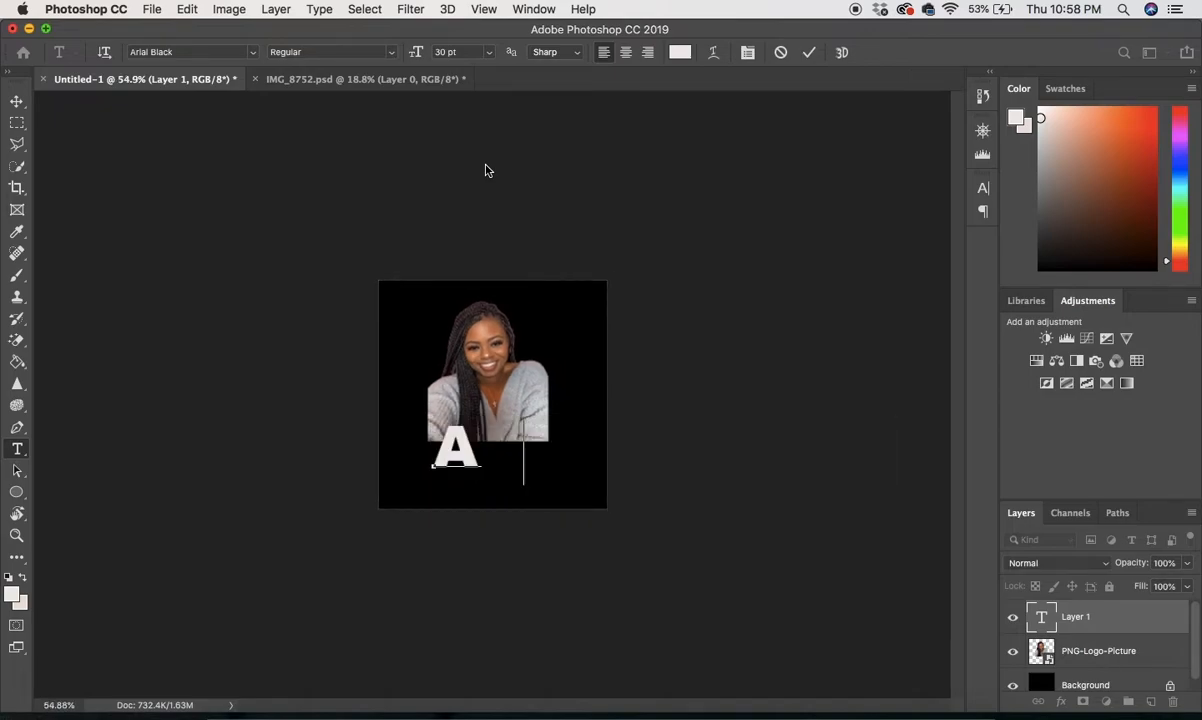
type("YAN")
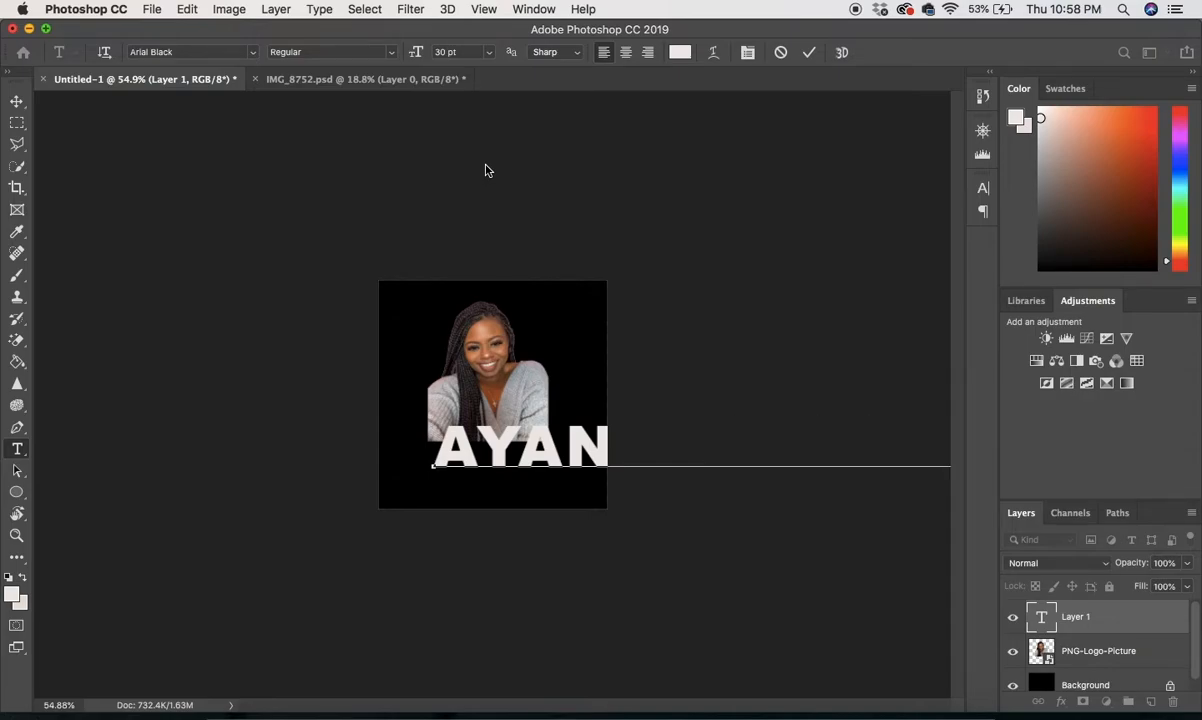
key("super+t")
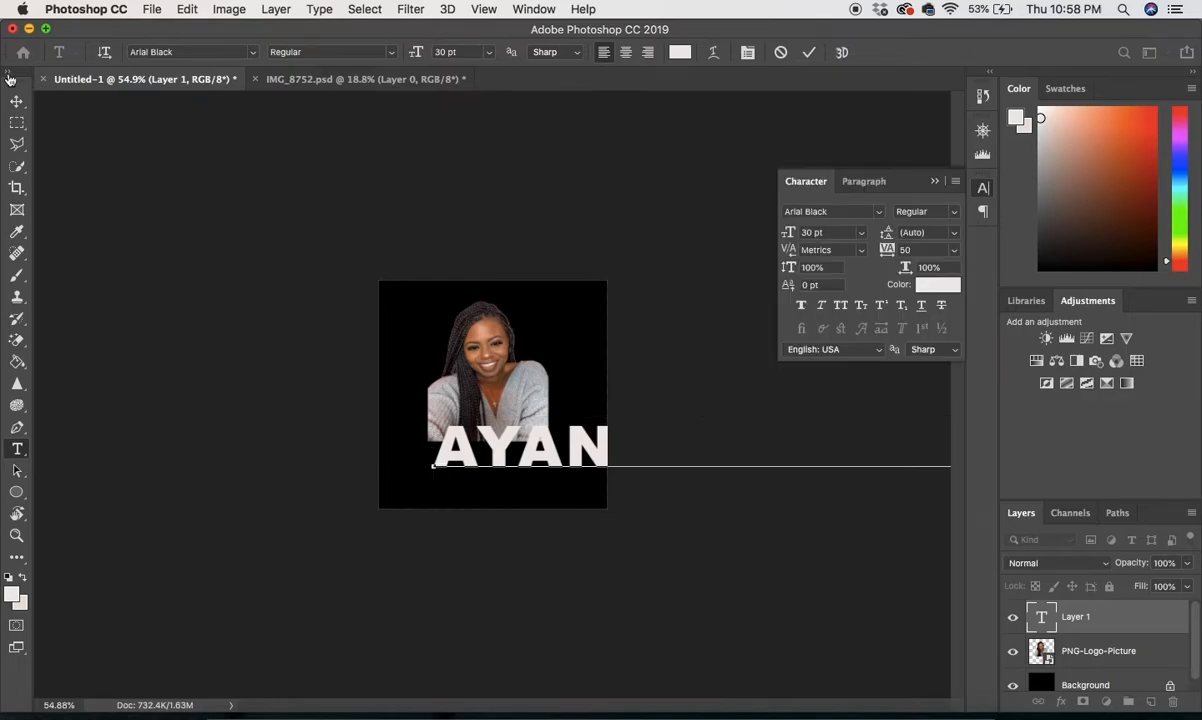
left_click(16, 101)
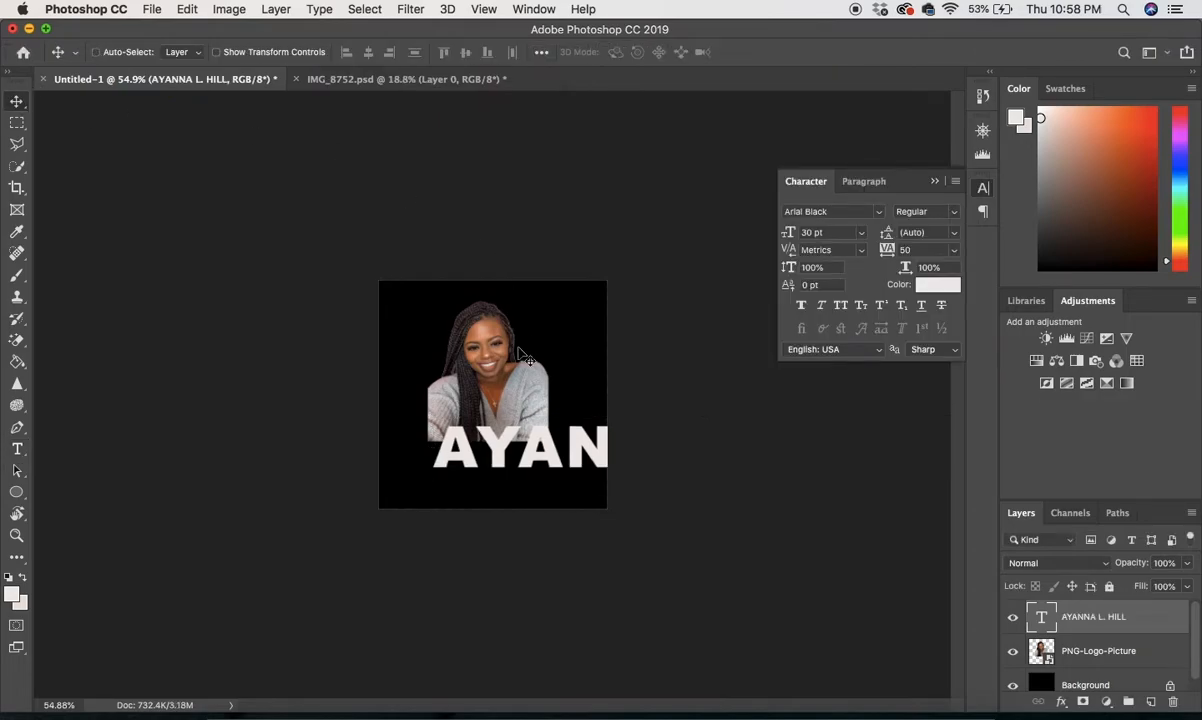
Step: Scale the name text proportionally to about 28.6% and centre it directly beneath the portrait
key("super+t")
key("super+0")
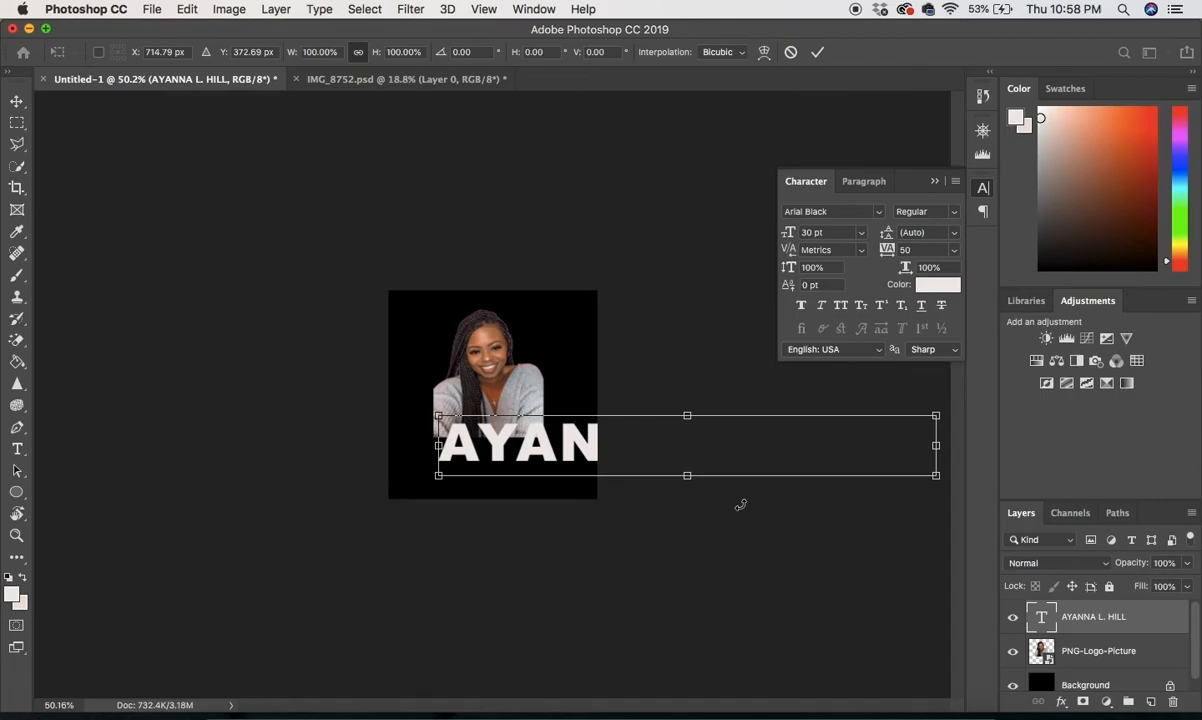
left_click_drag(933, 477, 572, 490)
scroll(574, 490, "up", 5)
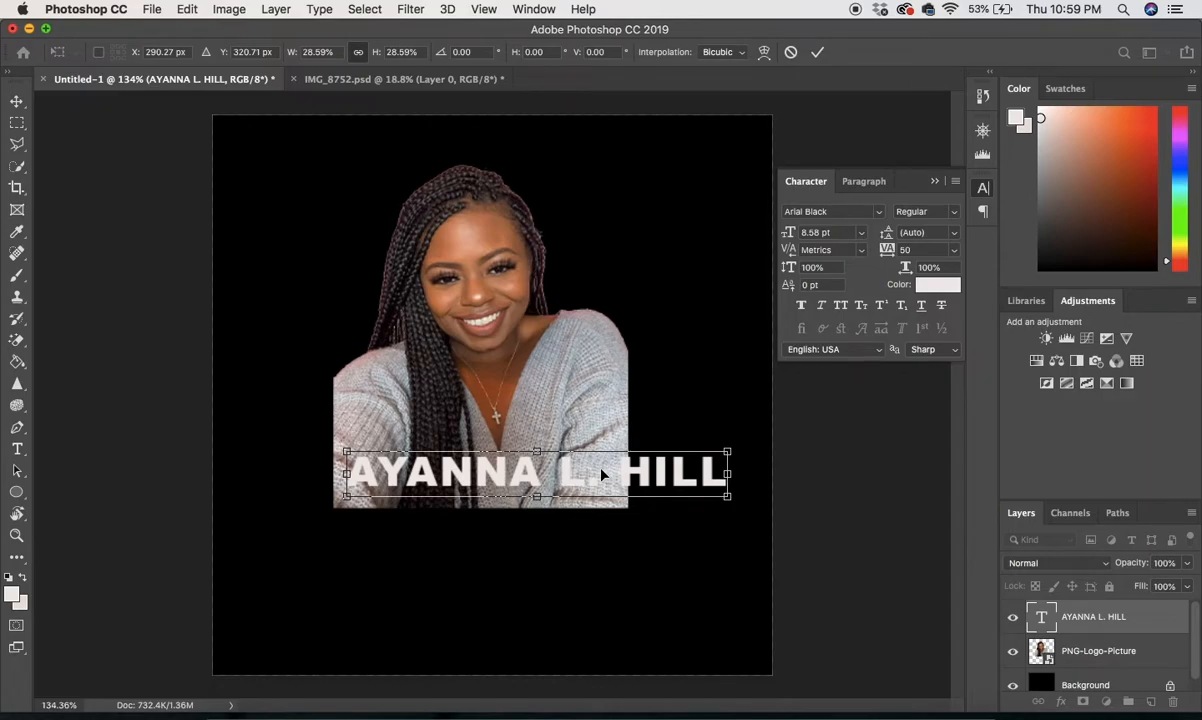
scroll(601, 474, "down", 3)
left_click_drag(594, 465, 545, 525)
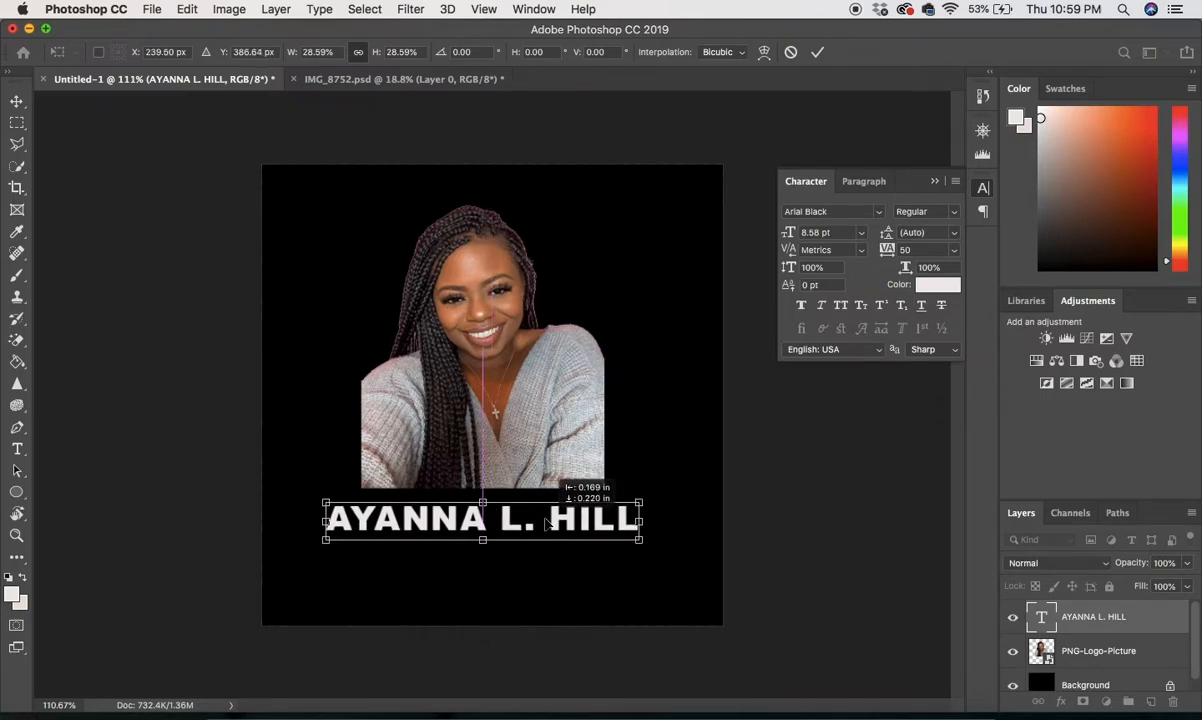
key("Return")
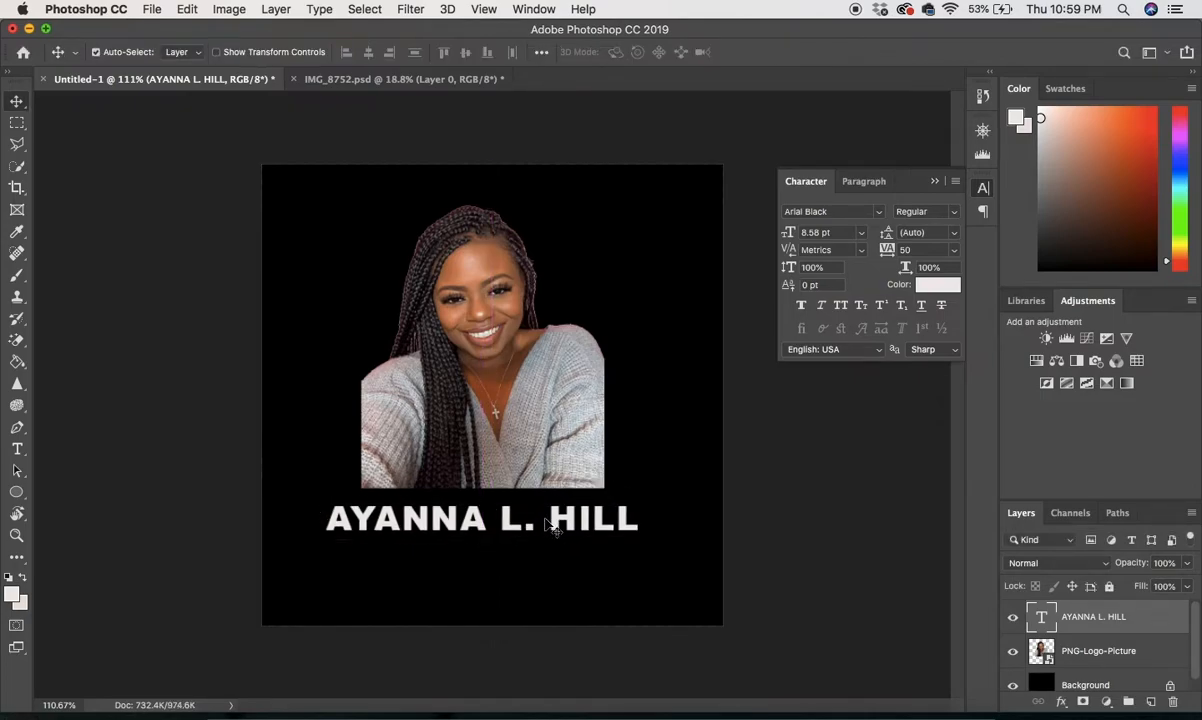
Step: Set the tracking of the name text to 75
double_click(600, 516)
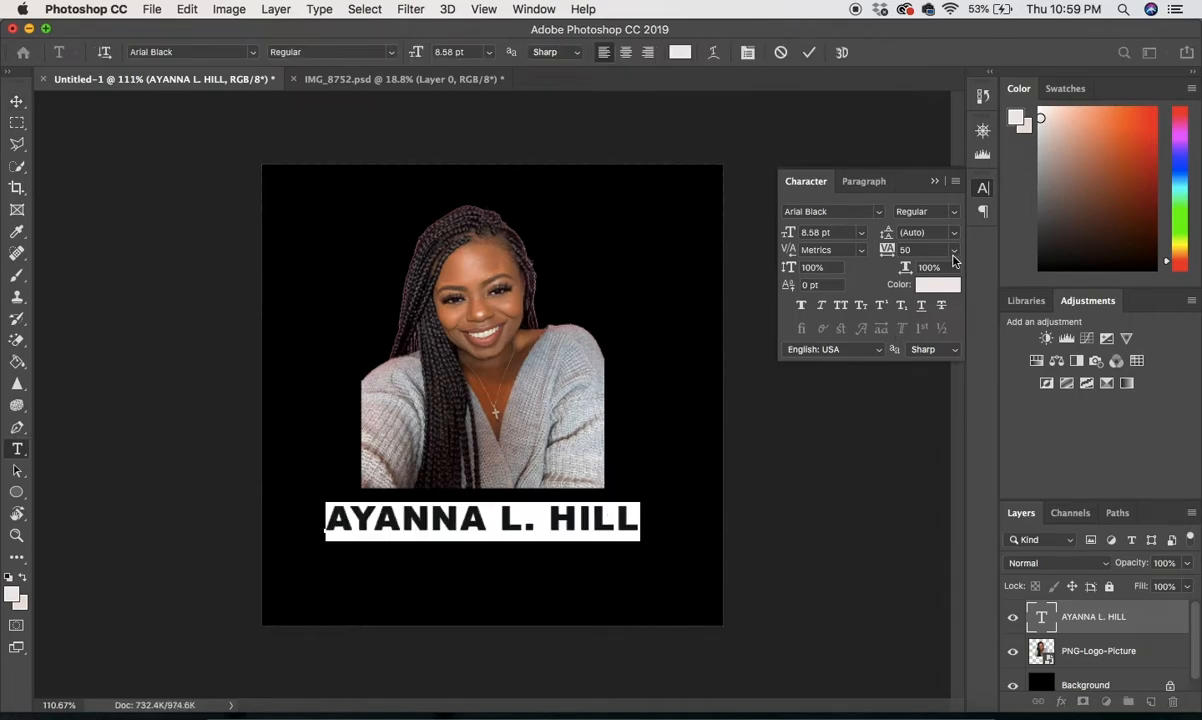
left_click(954, 251)
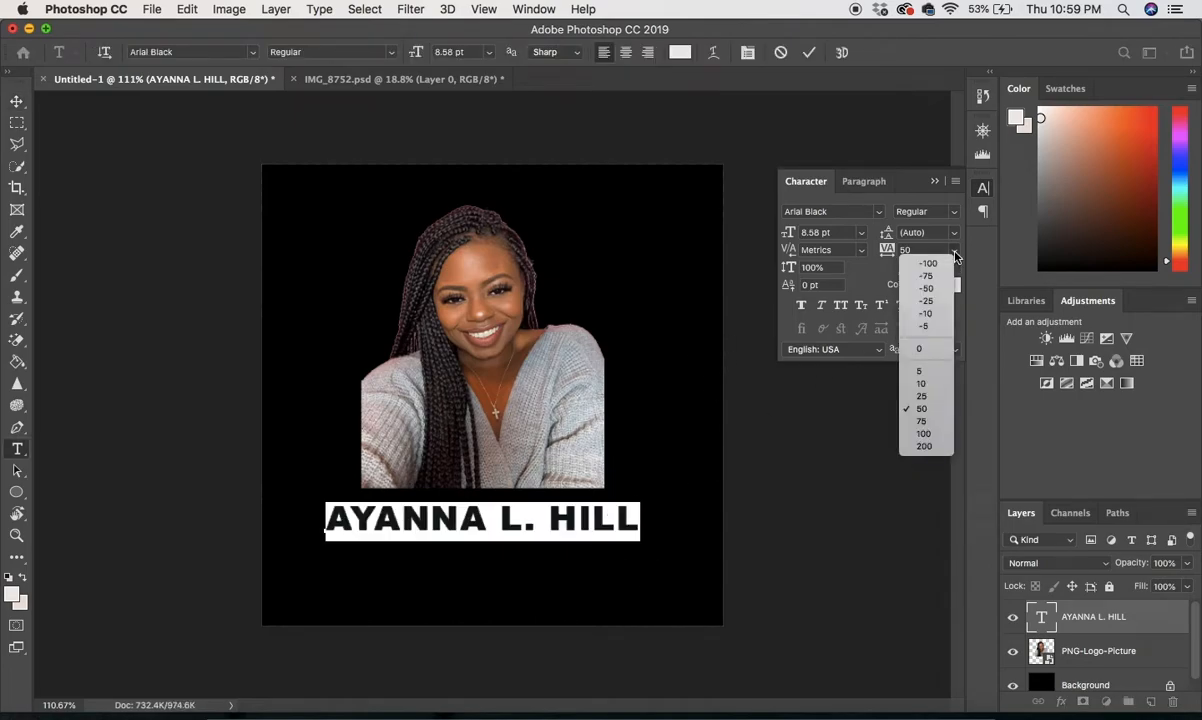
left_click(936, 422)
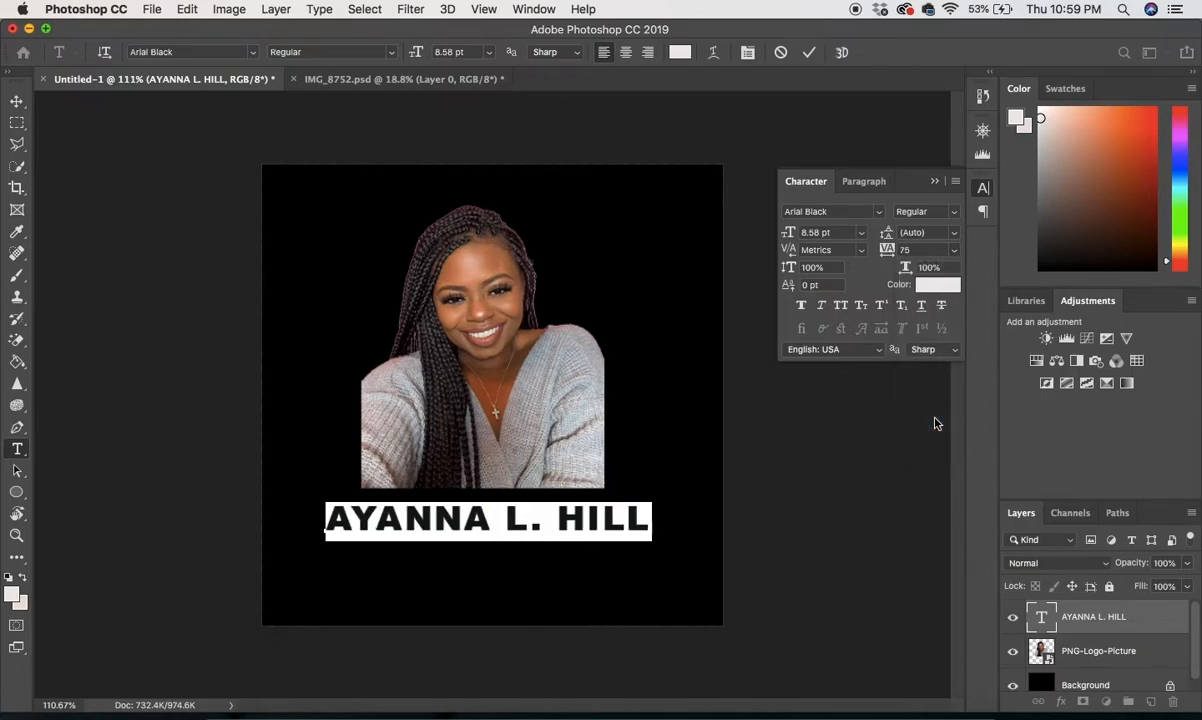
key("ctrl+Return")
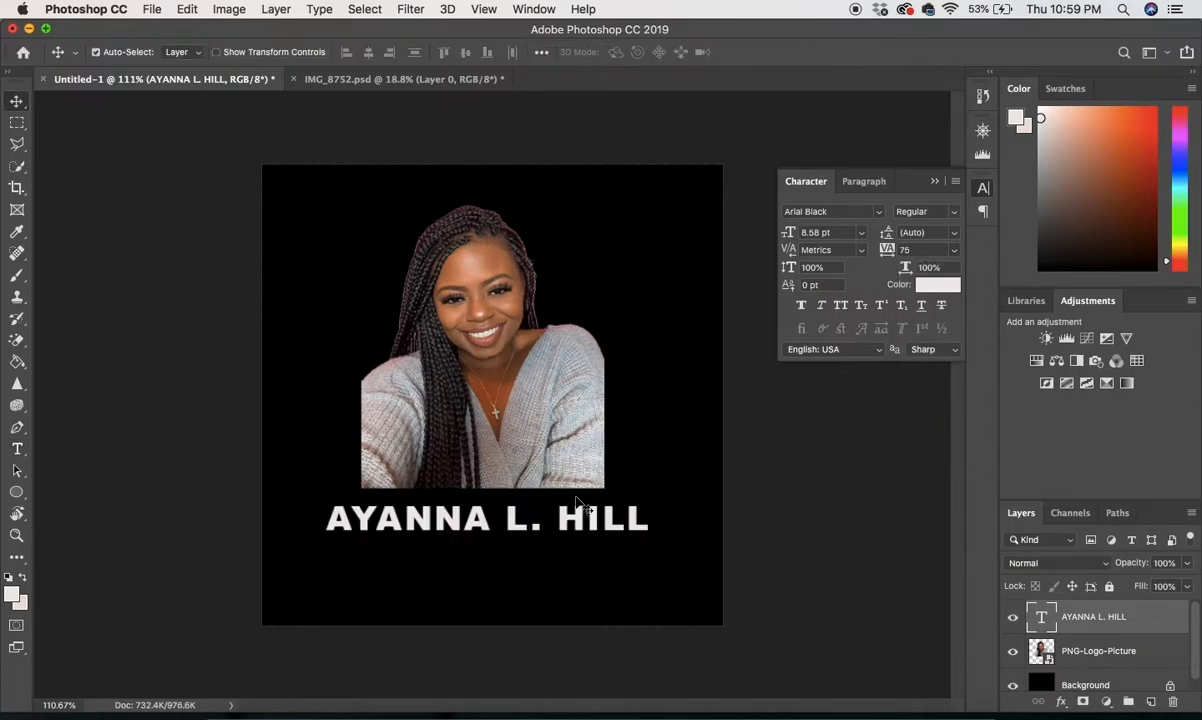
Step: Nudge the name text slightly left beneath the portrait and append "White" to its layer name
left_click_drag(577, 525, 566, 518)
left_click(782, 485)
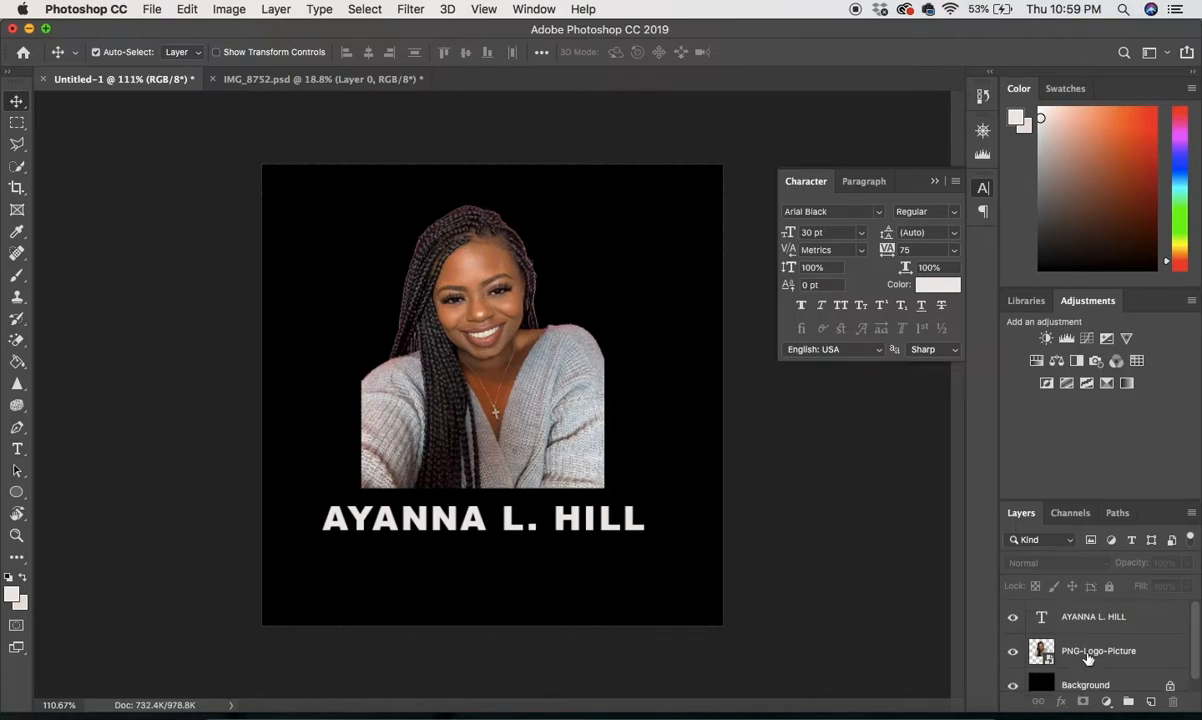
double_click(1121, 618)
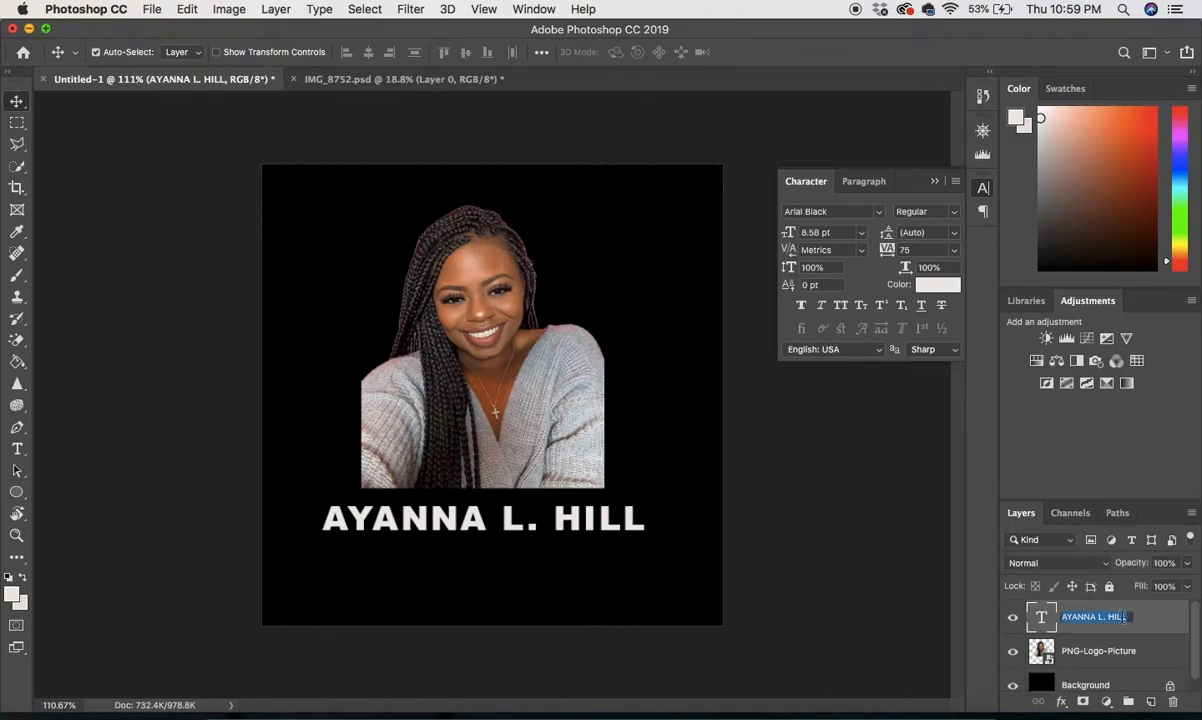
left_click(1127, 617)
type("Wn")
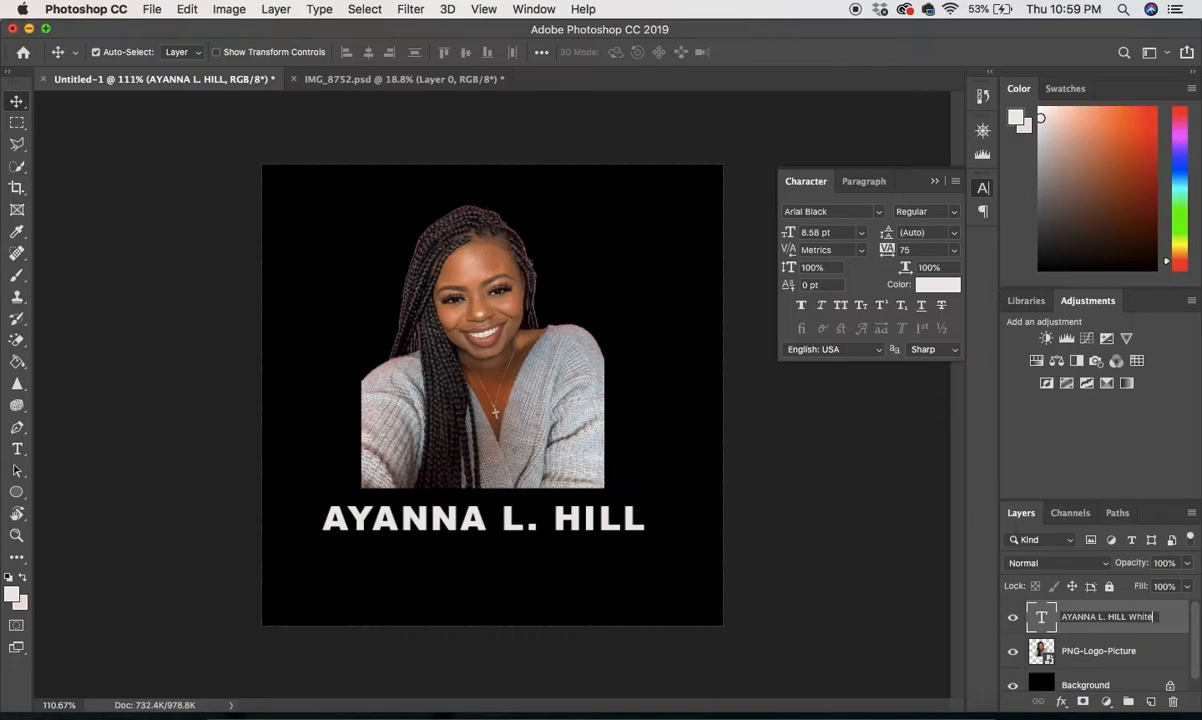
key("Return")
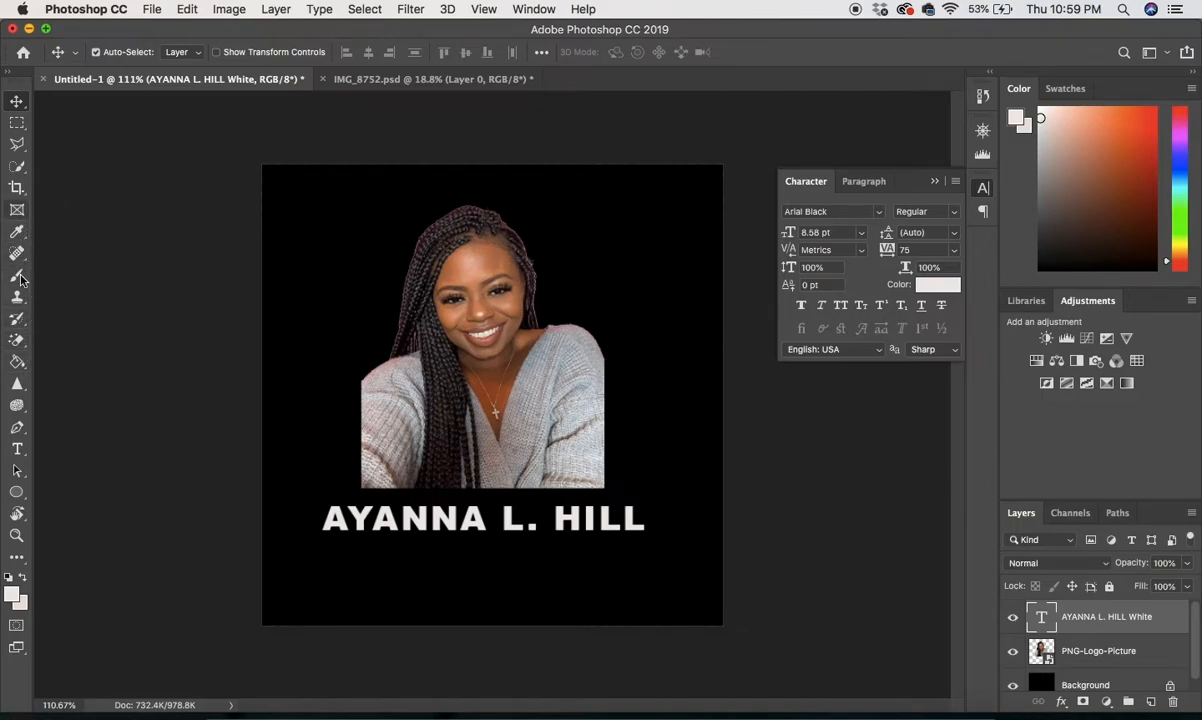
left_click(16, 452)
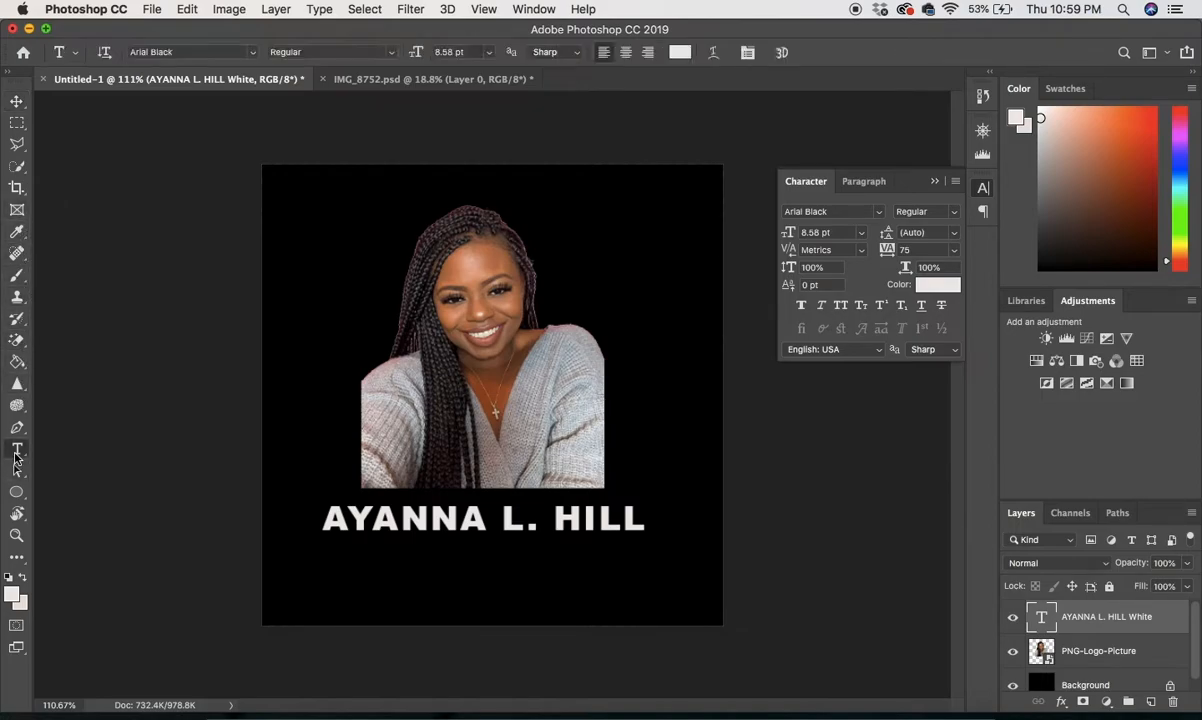
left_click(344, 516)
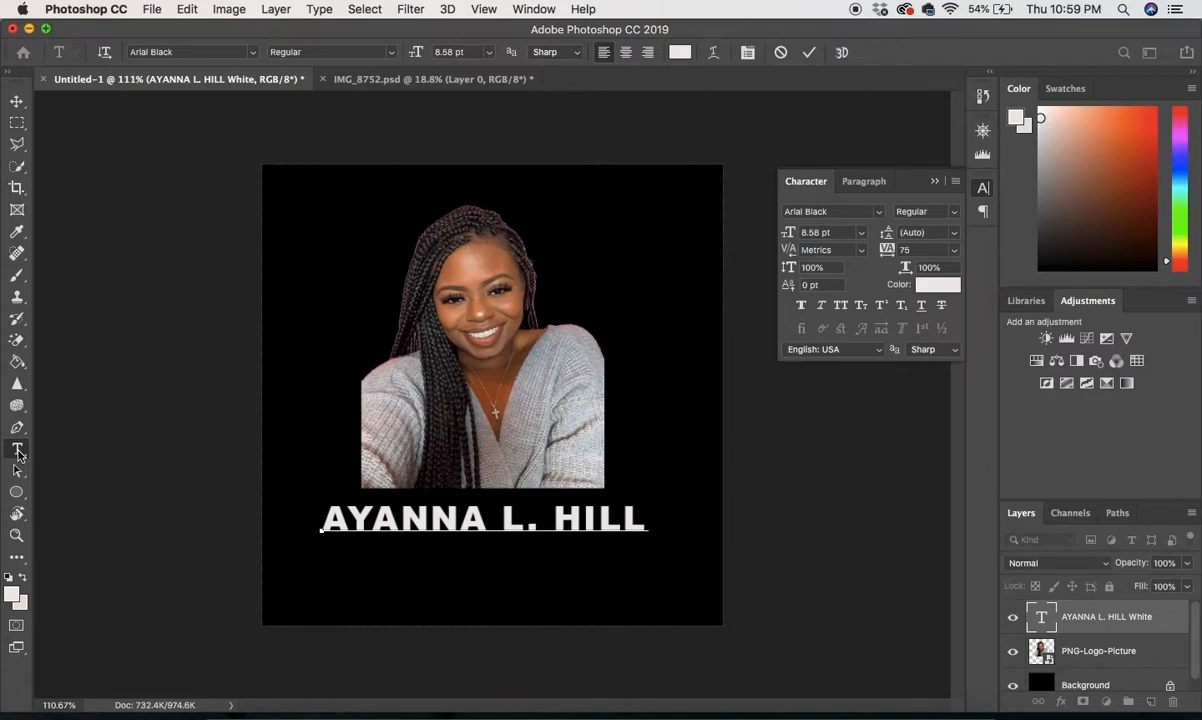
left_click(18, 103)
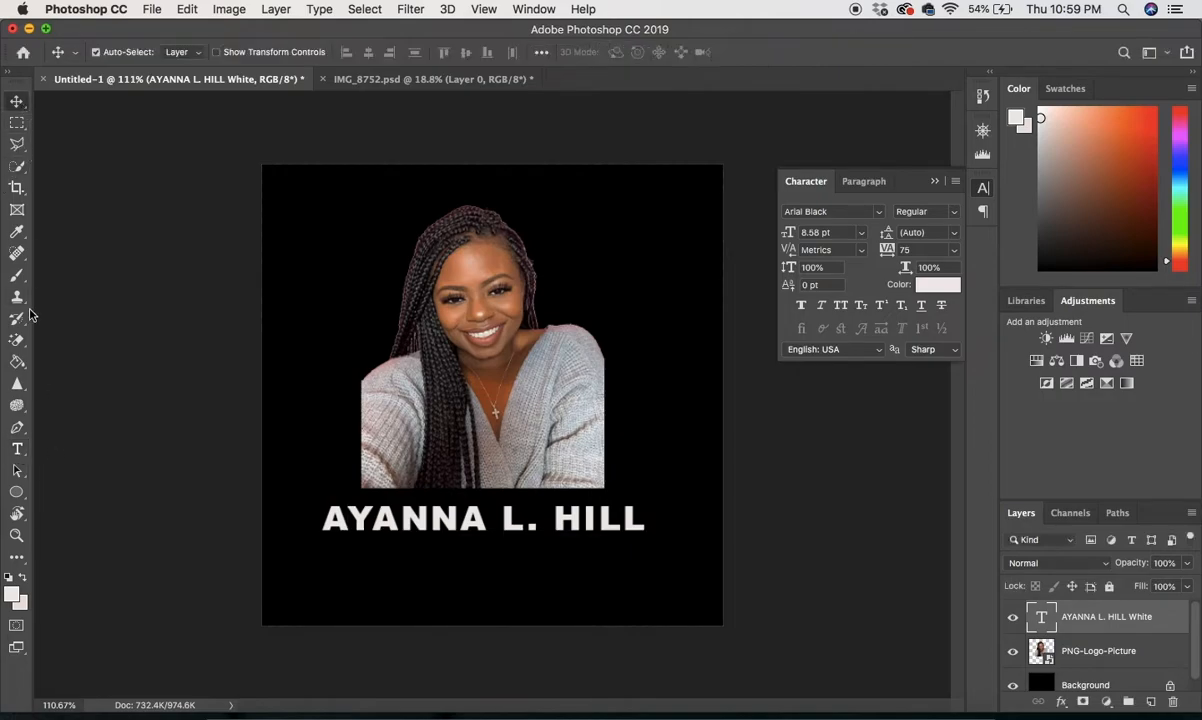
Step: Add a second text line with the woman's full name in capitals over the first one, in Arial Black at 30 pt
left_click(17, 452)
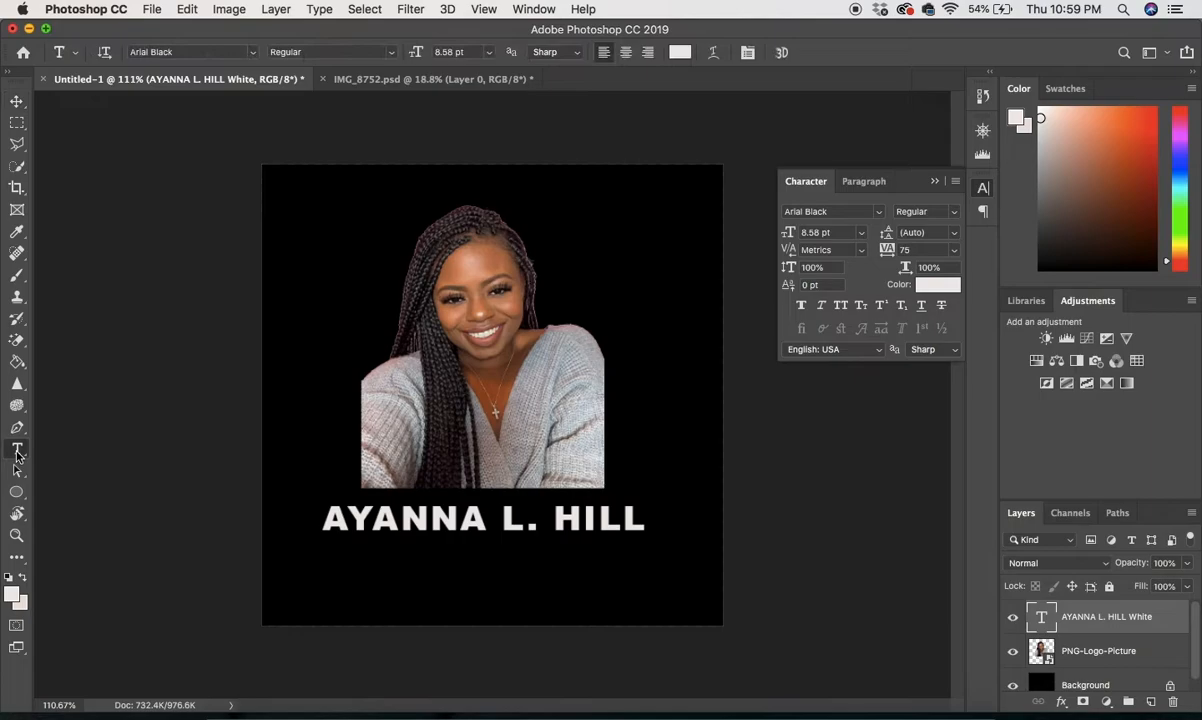
left_click(332, 563)
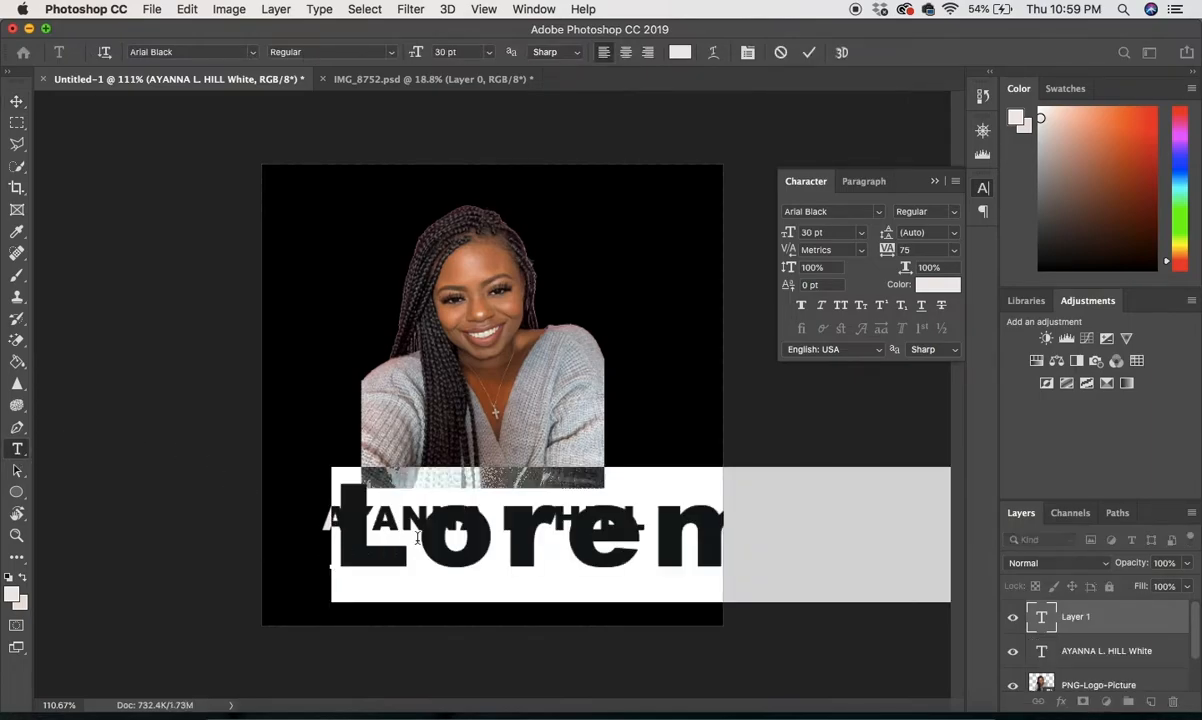
type("AYAN")
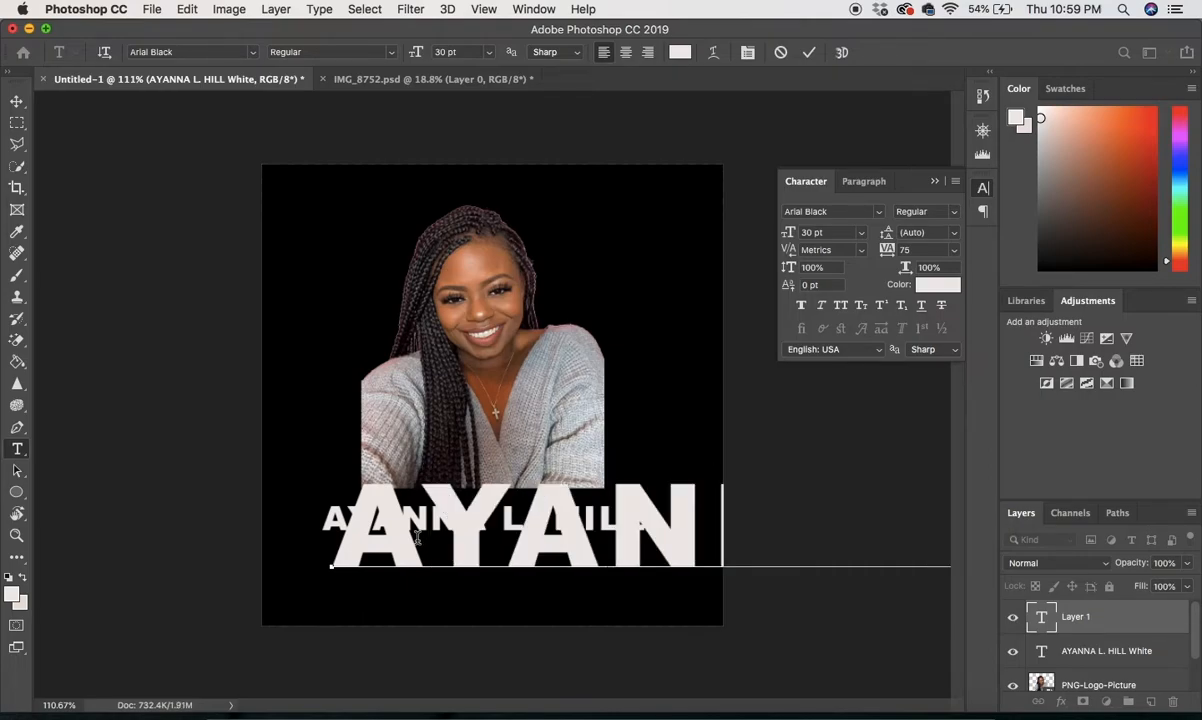
left_click(16, 101)
Step: Scale the second name text proportionally to about 27.8% and place it directly below the first name line
key("super+t")
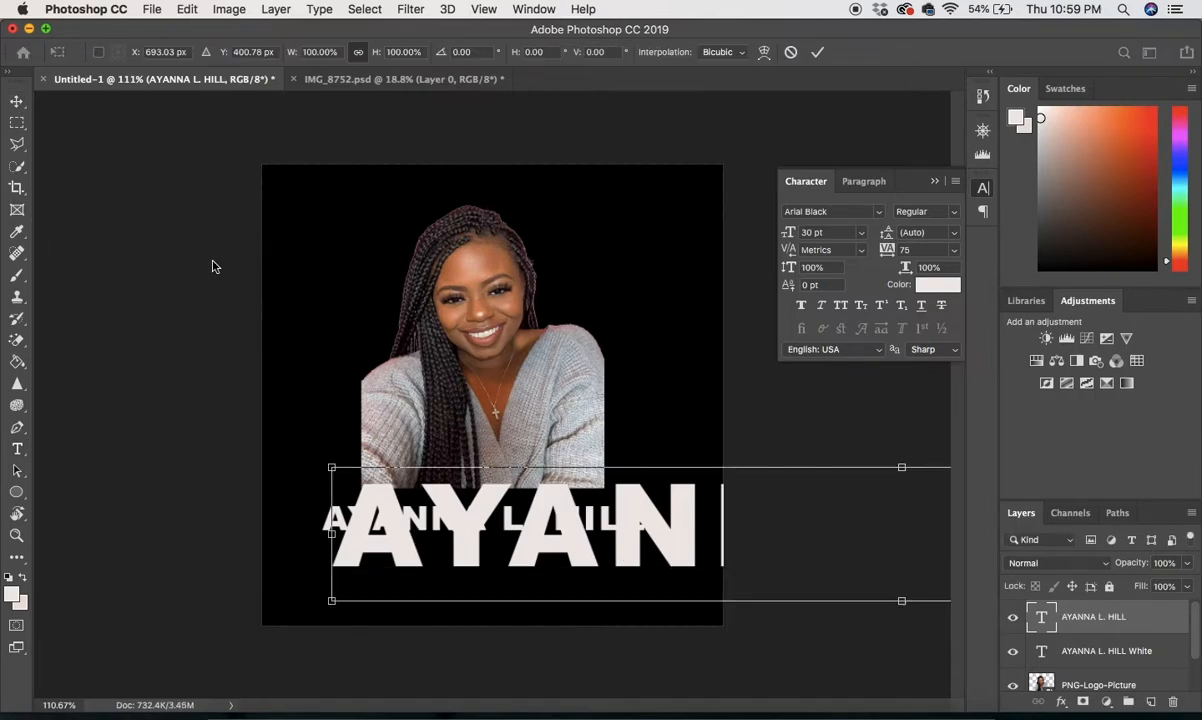
scroll(692, 523, "down", 3)
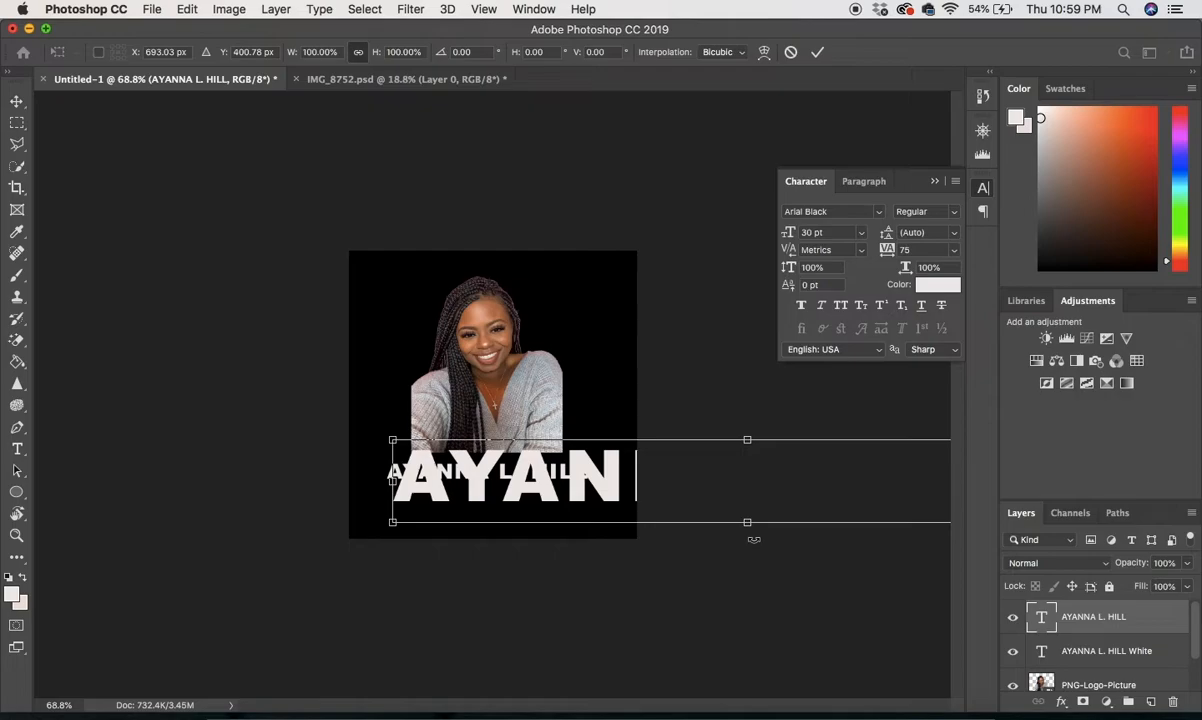
scroll(701, 523, "down", 2)
left_click_drag(941, 508, 533, 492)
scroll(533, 492, "up", 5)
scroll(533, 492, "down", 1)
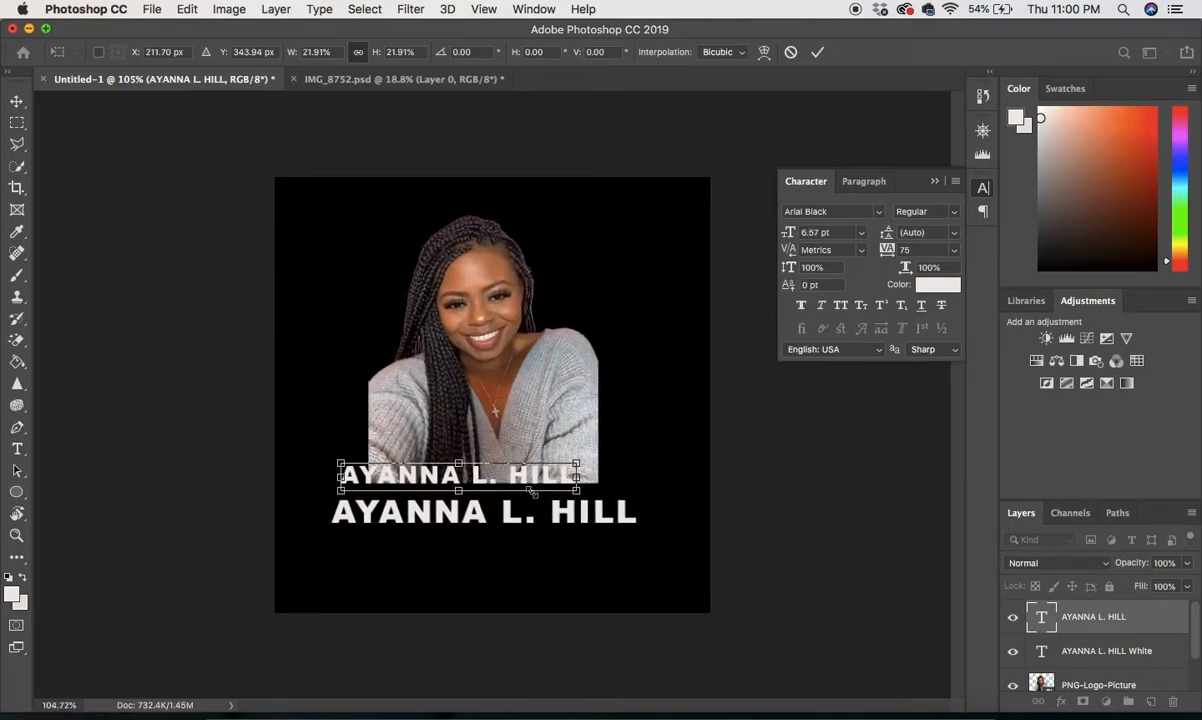
left_click_drag(577, 490, 592, 518)
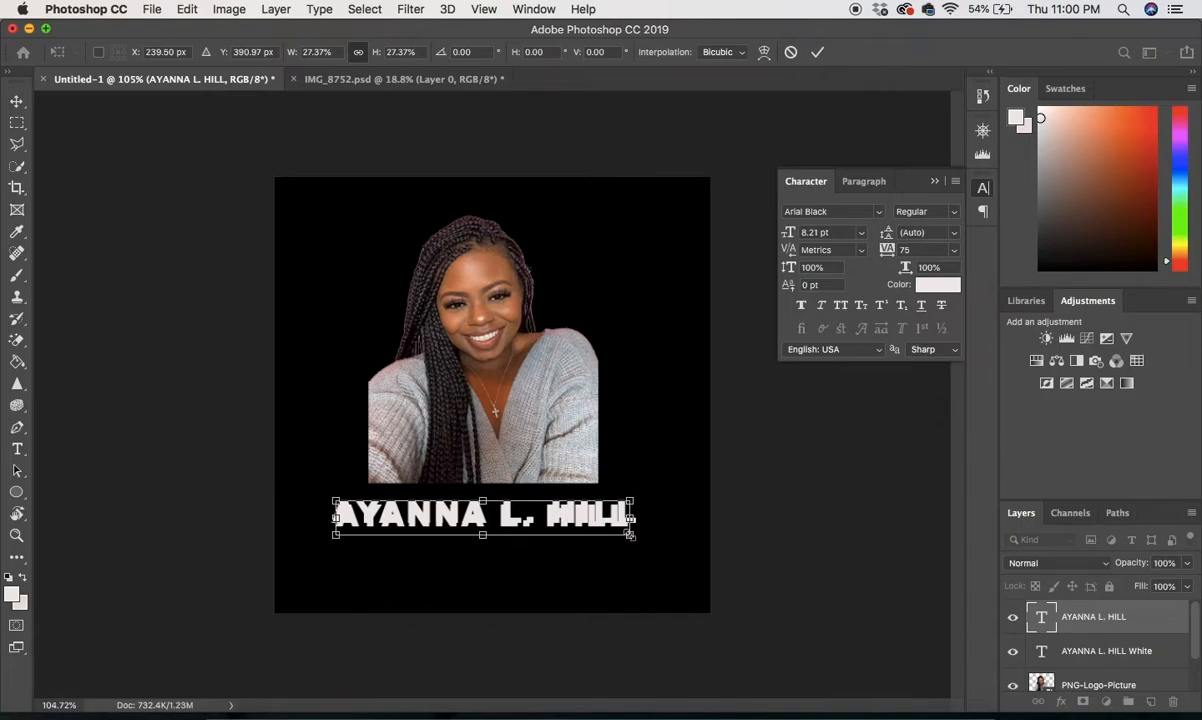
left_click_drag(630, 534, 622, 547)
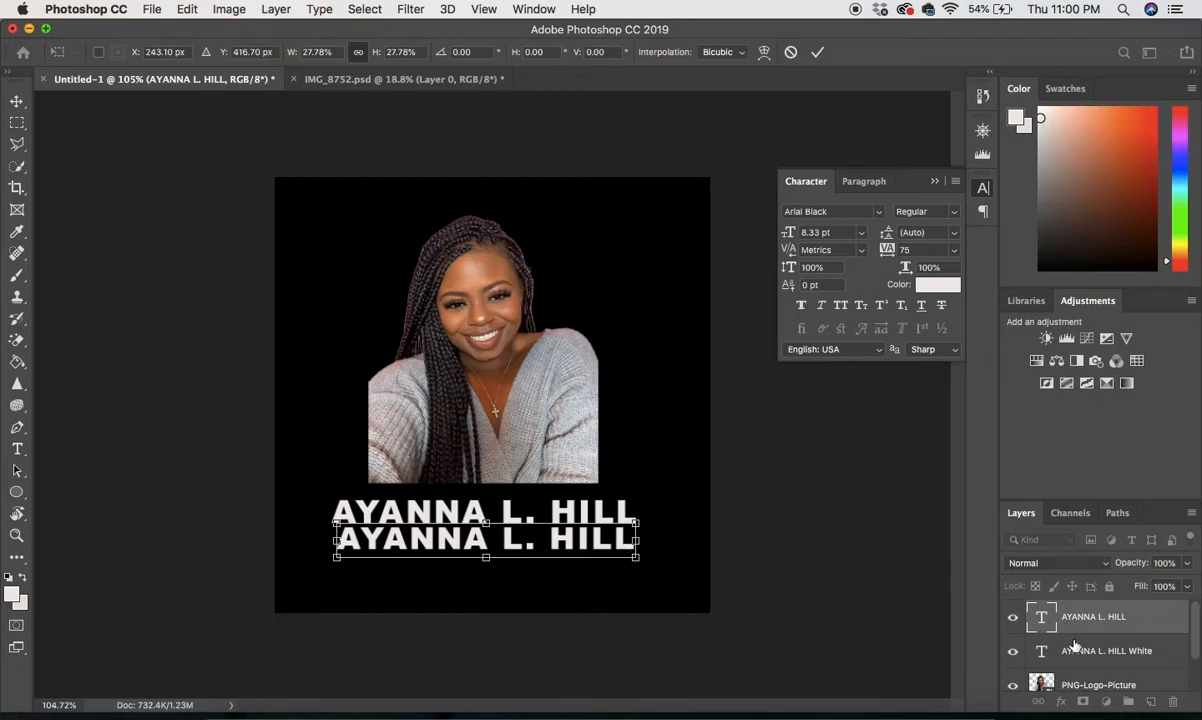
key("Return")
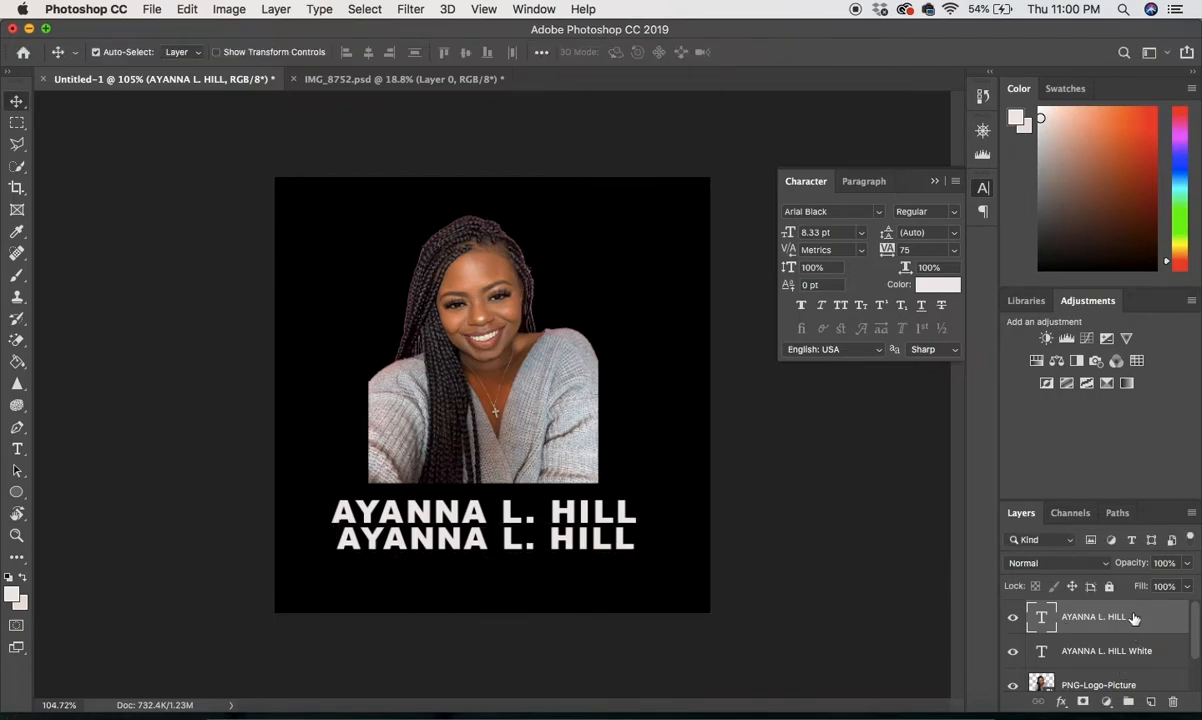
Step: Append "Glitter" to the layer name of the lower name text
double_click(1095, 617)
left_click(1128, 617)
key("Return")
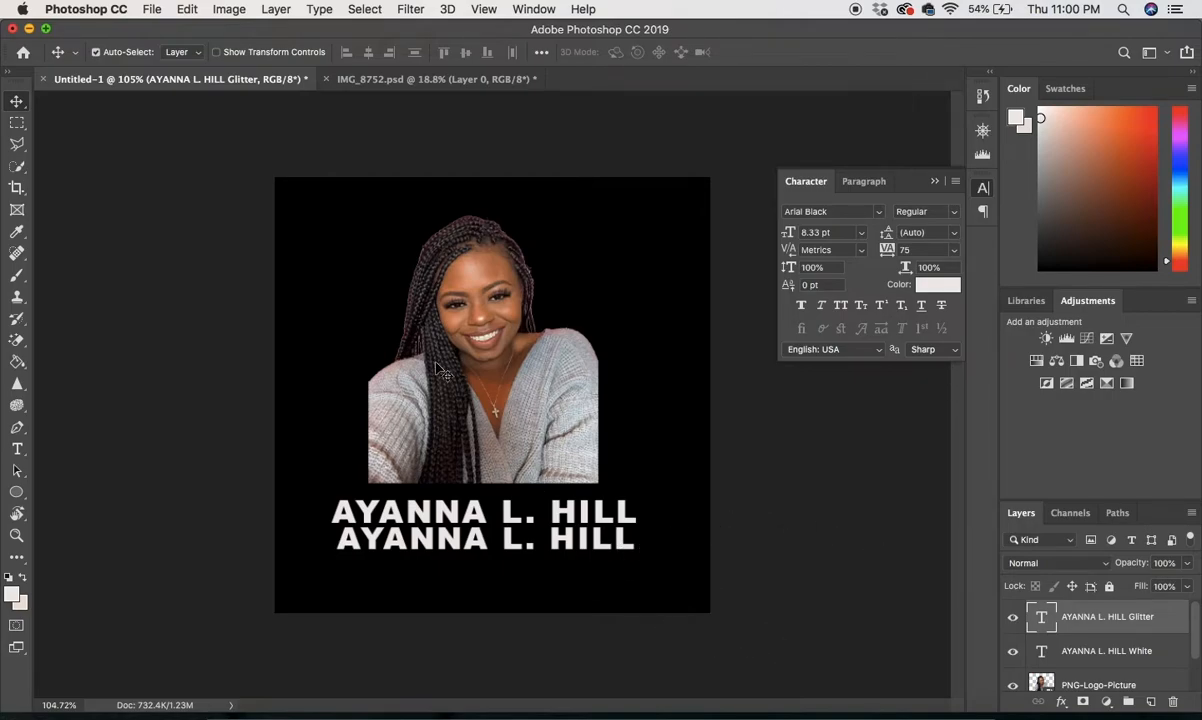
Step: Place the rose-gold glitter background JPG from the Logo Folder as an embedded image above the lower name's text layer
left_click(152, 9)
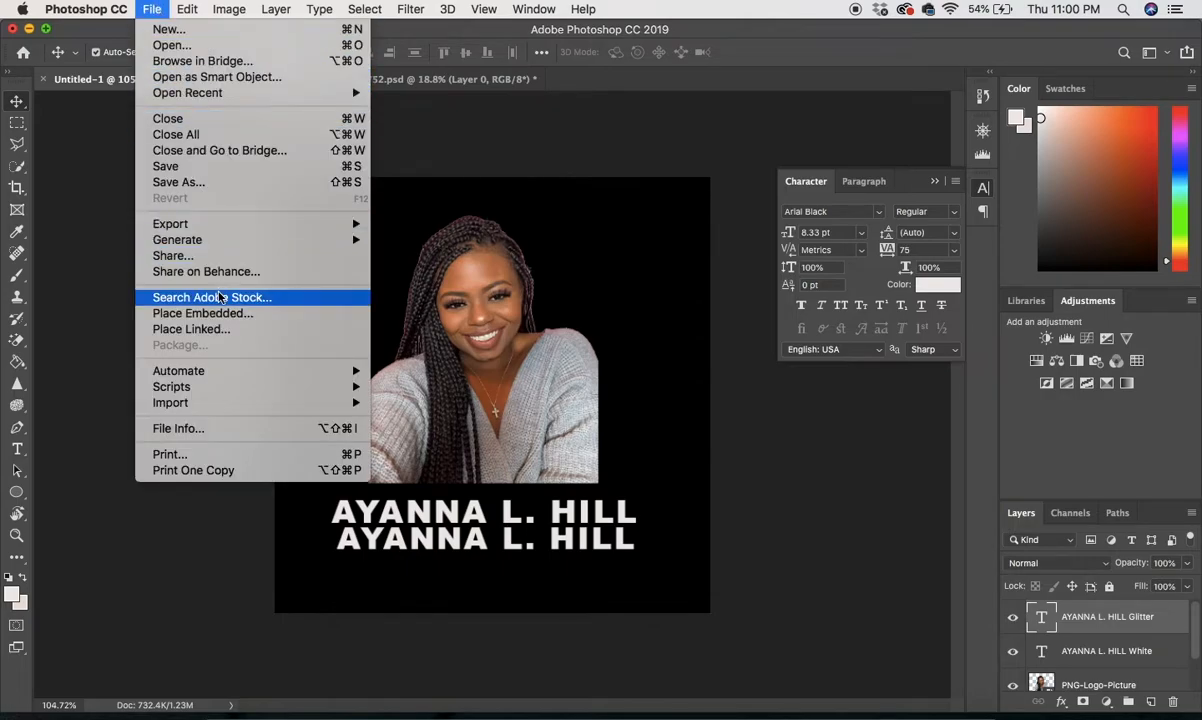
left_click(203, 313)
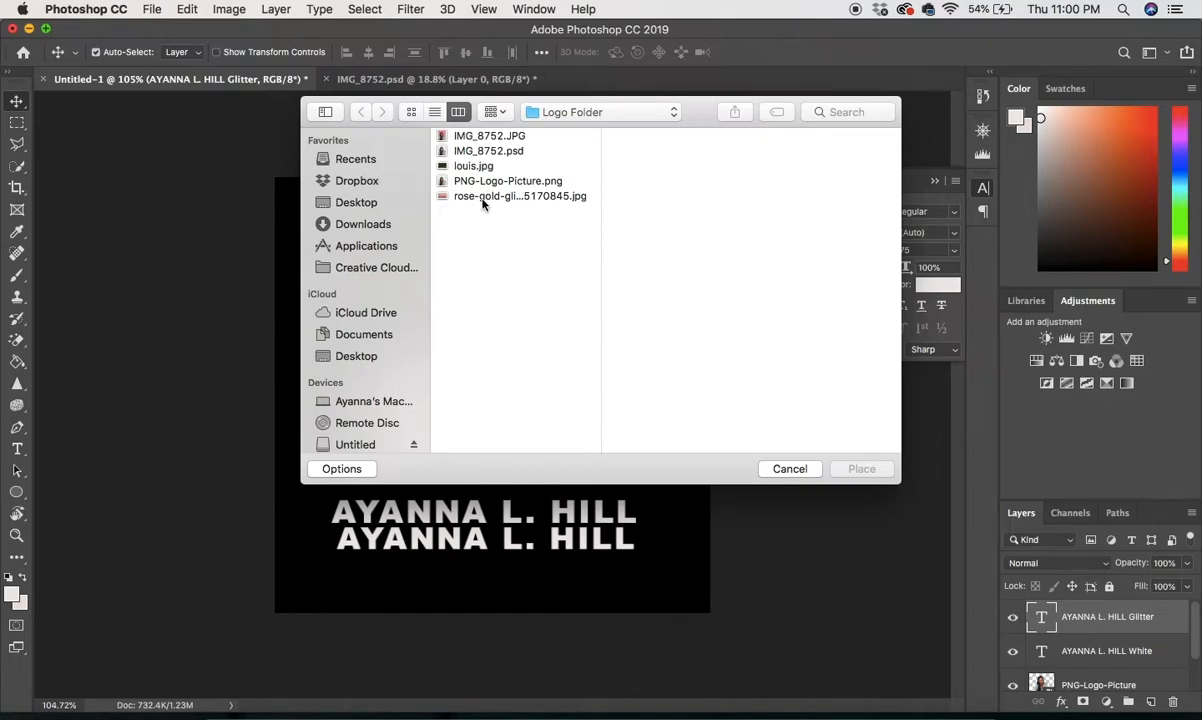
left_click(460, 196)
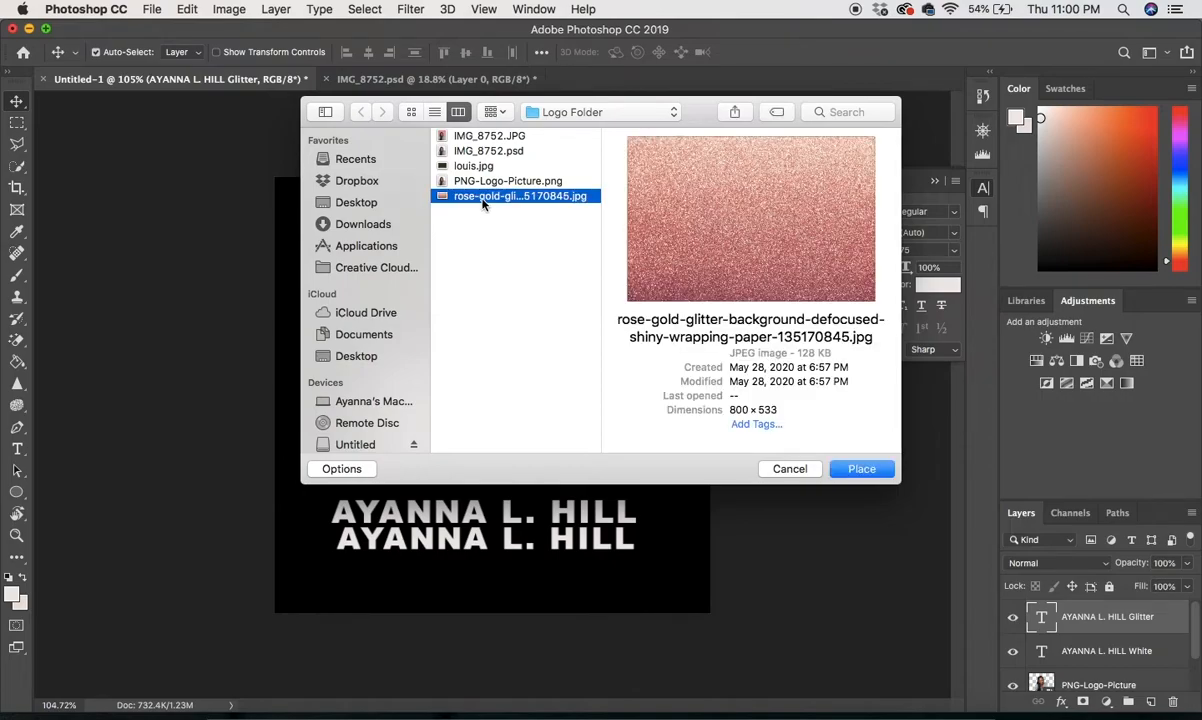
left_click(862, 475)
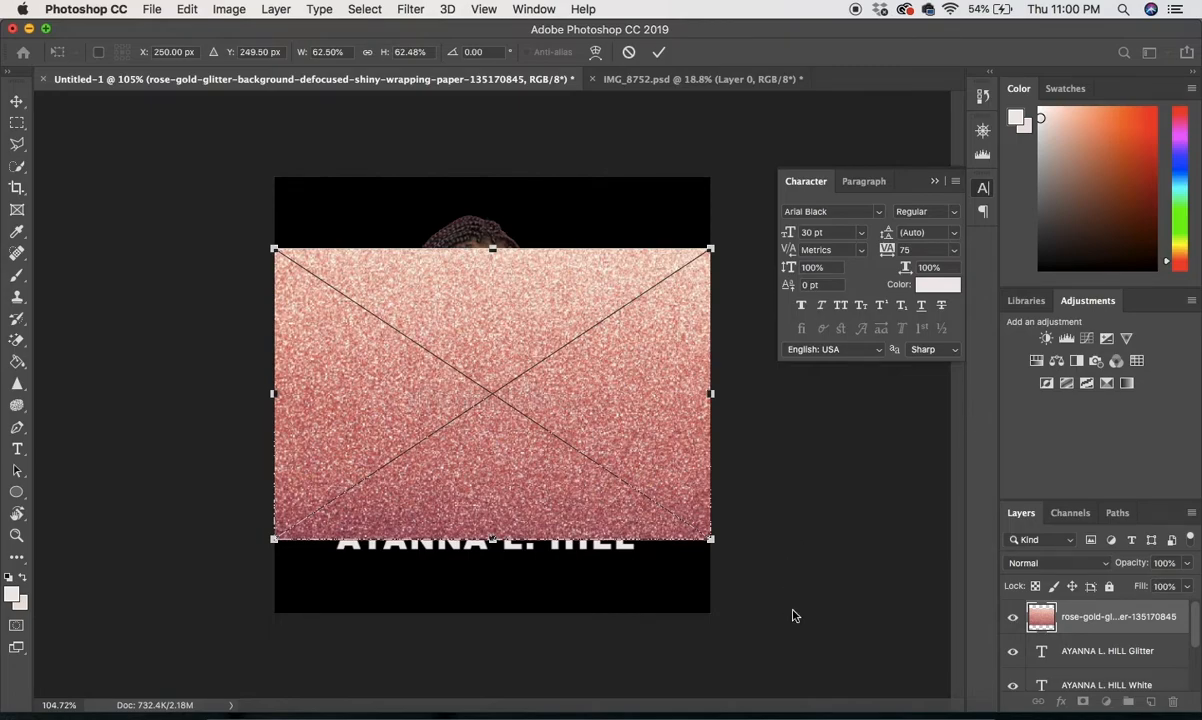
key("Return")
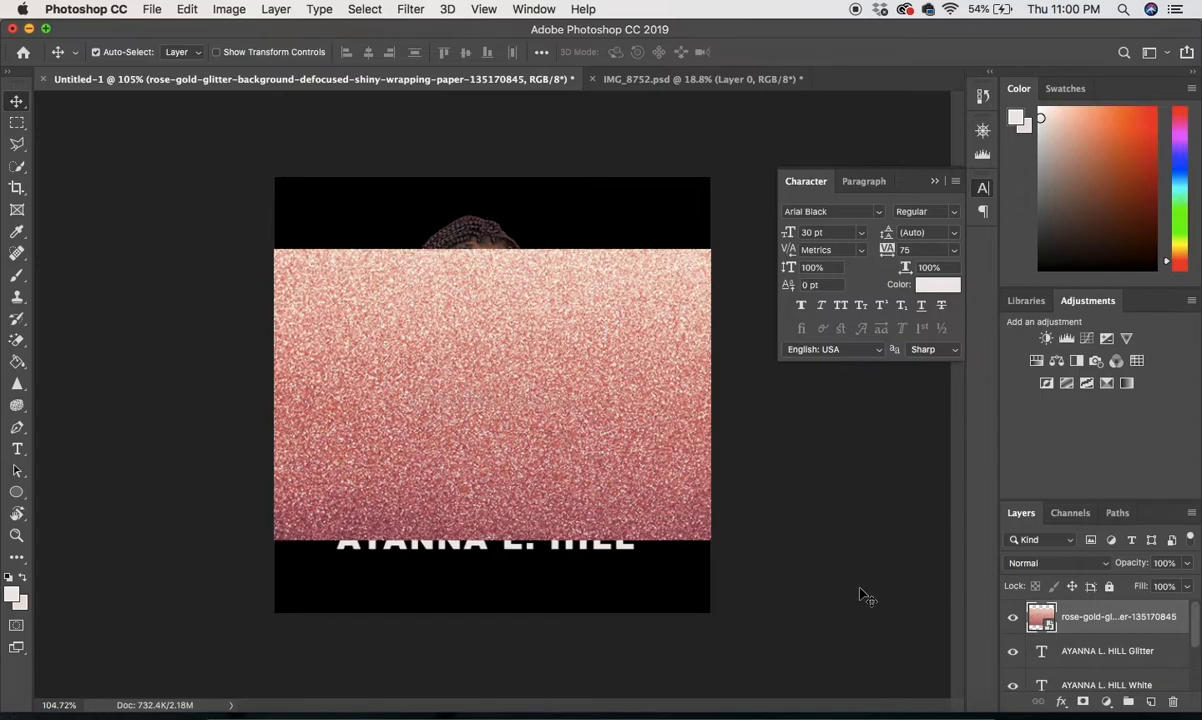
Step: Clip the glitter image to the lower name text, then shift and shrink it so that it covers all the letters
key("alt+super+g")
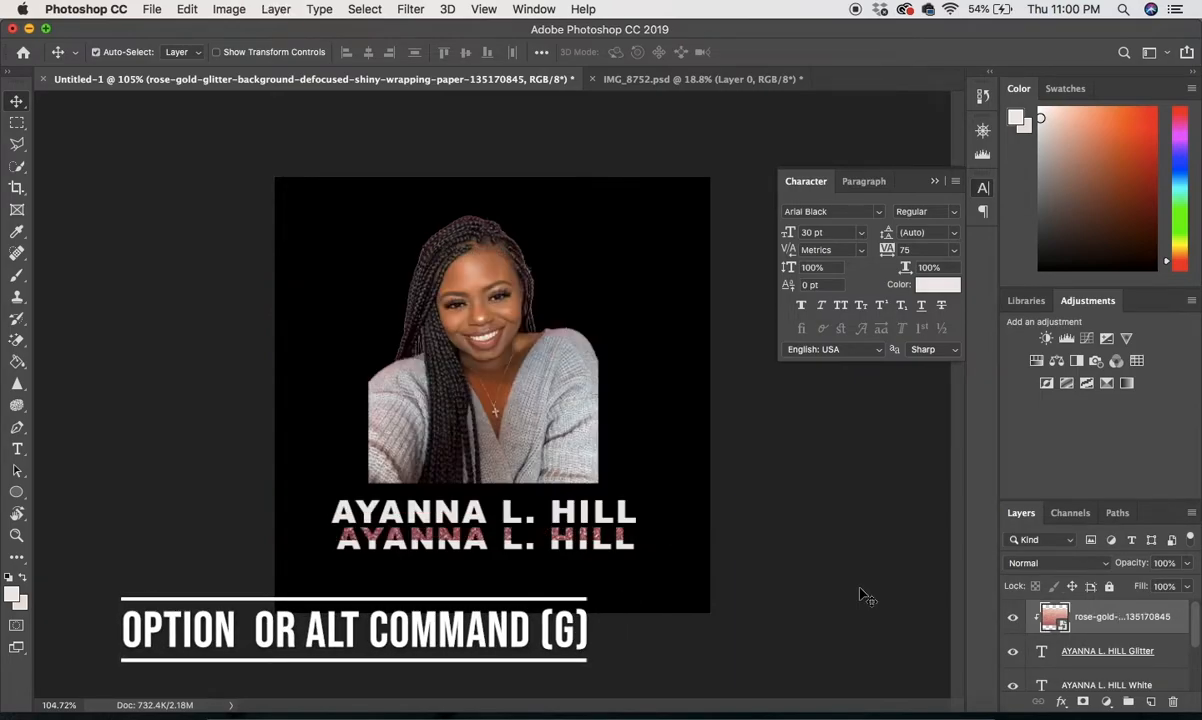
key("super+t")
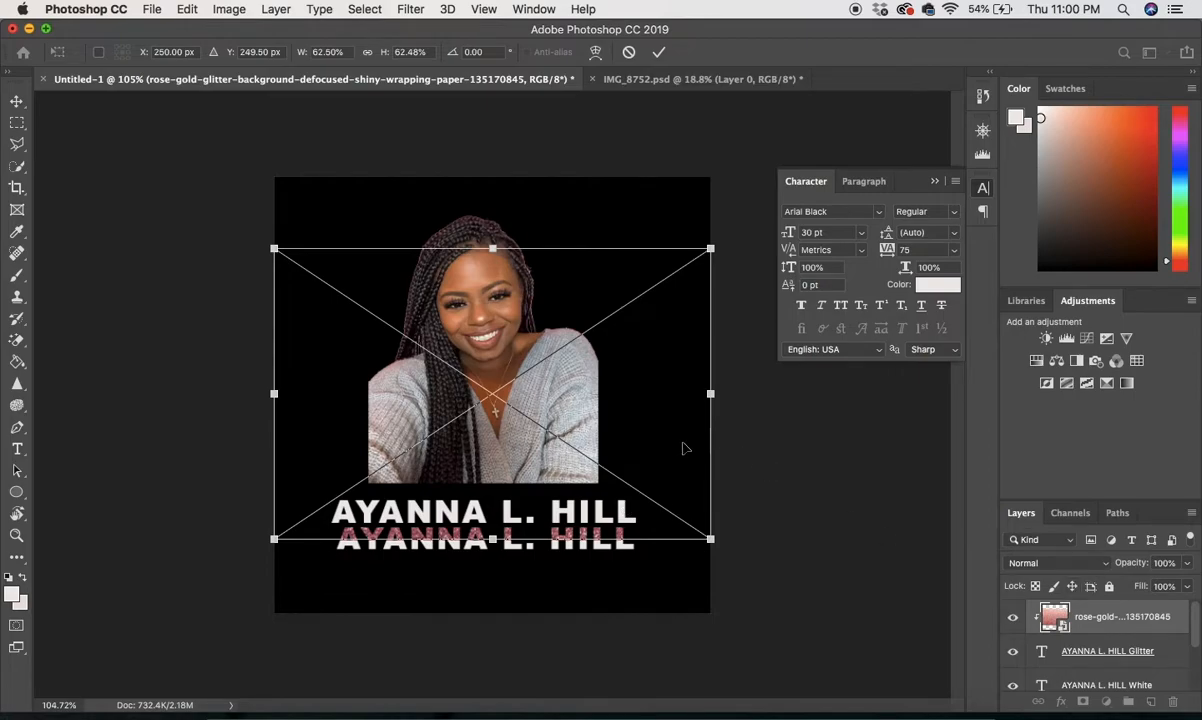
left_click_drag(678, 447, 678, 510)
left_click_drag(710, 312, 668, 413)
left_click_drag(634, 482, 665, 479)
key("Return")
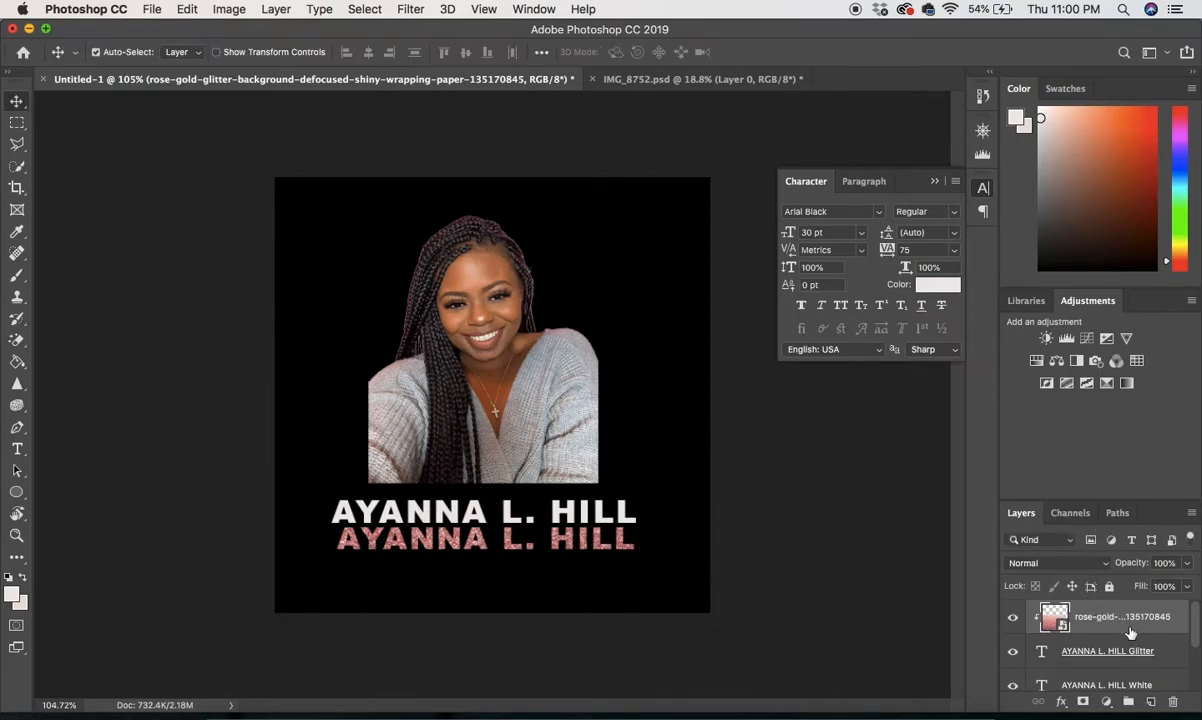
Step: Group the glitter image with its name text layer and name the group "Glitter Writing"
left_click(1162, 653, "shift")
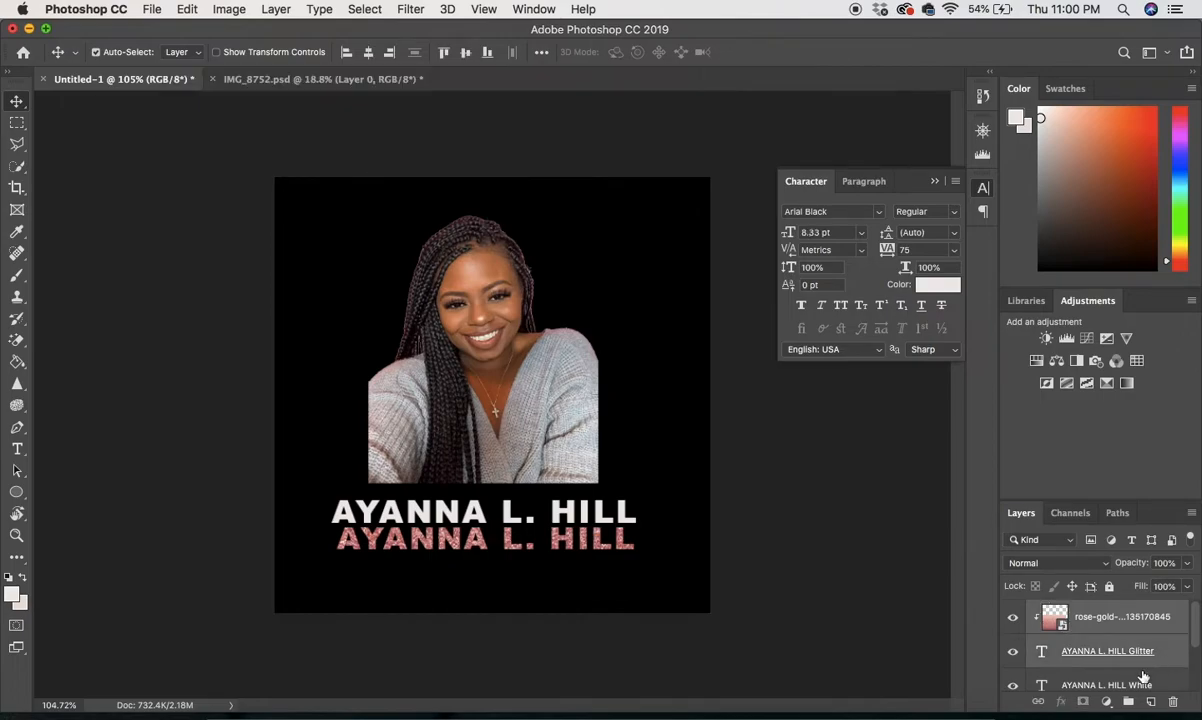
left_click(1128, 703)
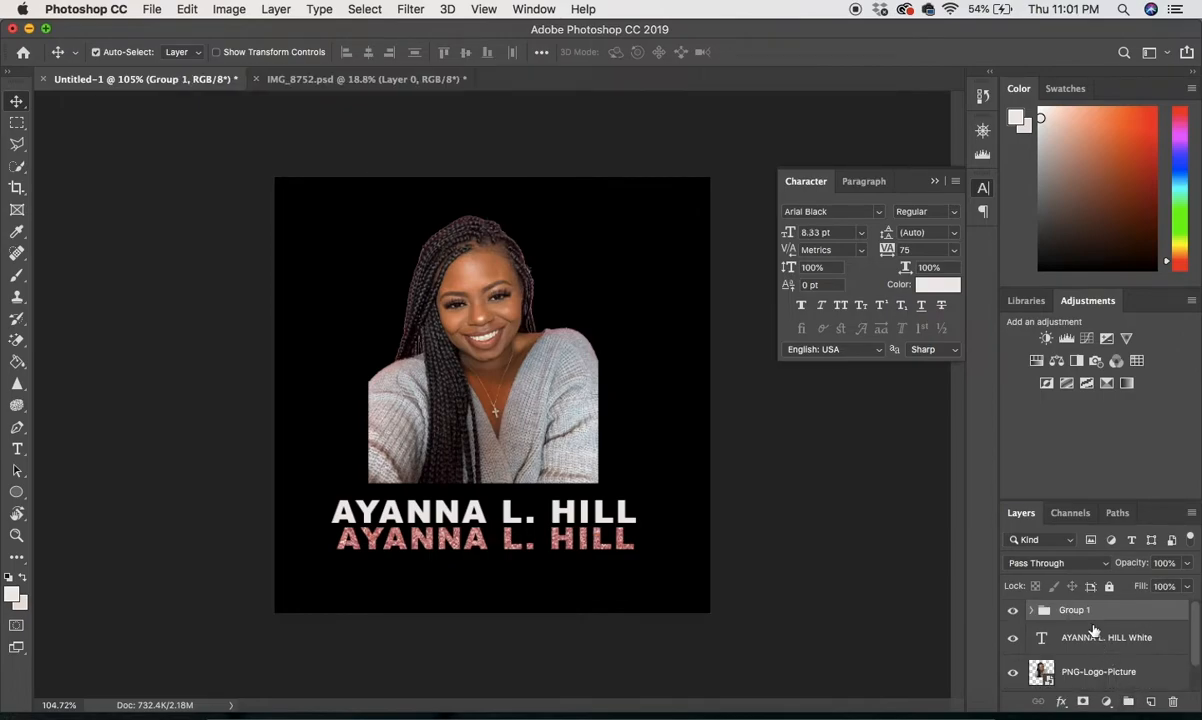
double_click(1077, 611)
type("Glitter Writing")
key("Return")
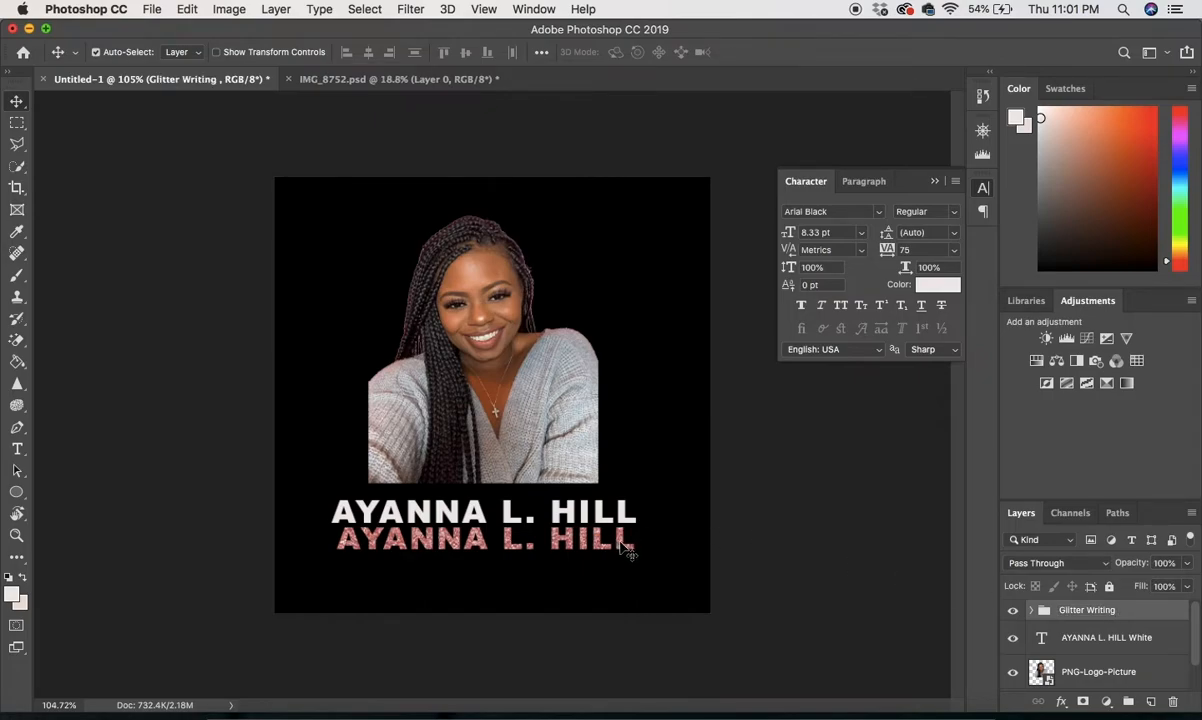
key("super")
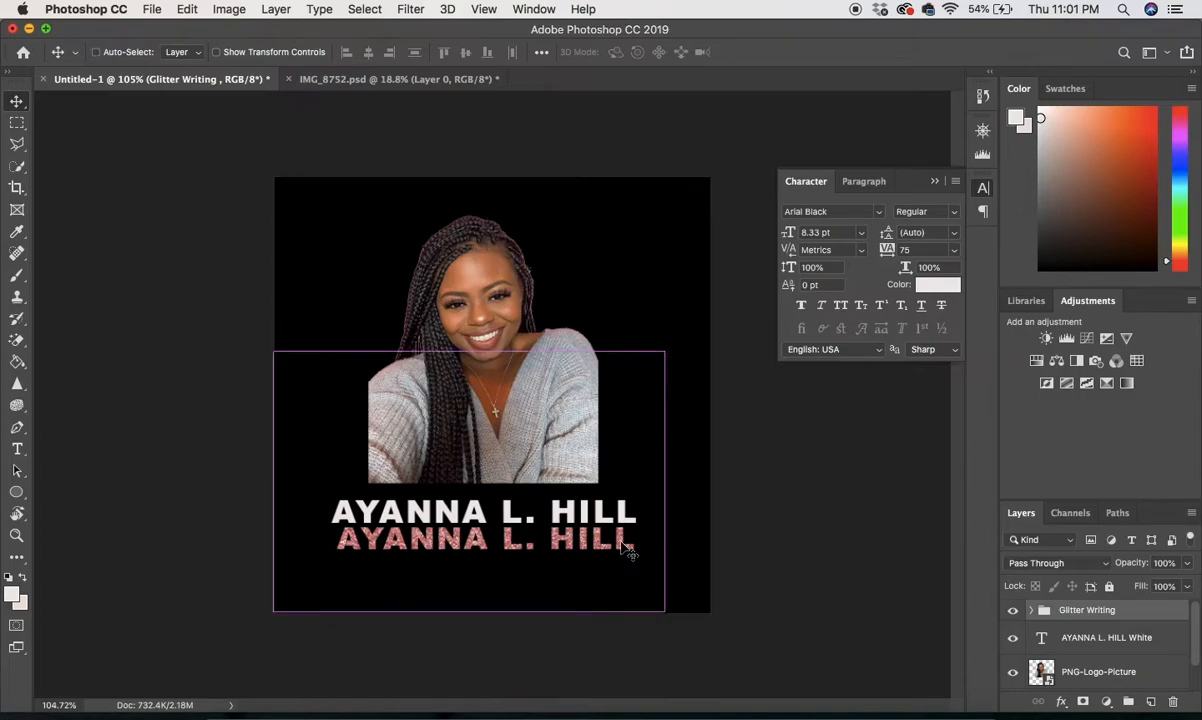
key("super+t")
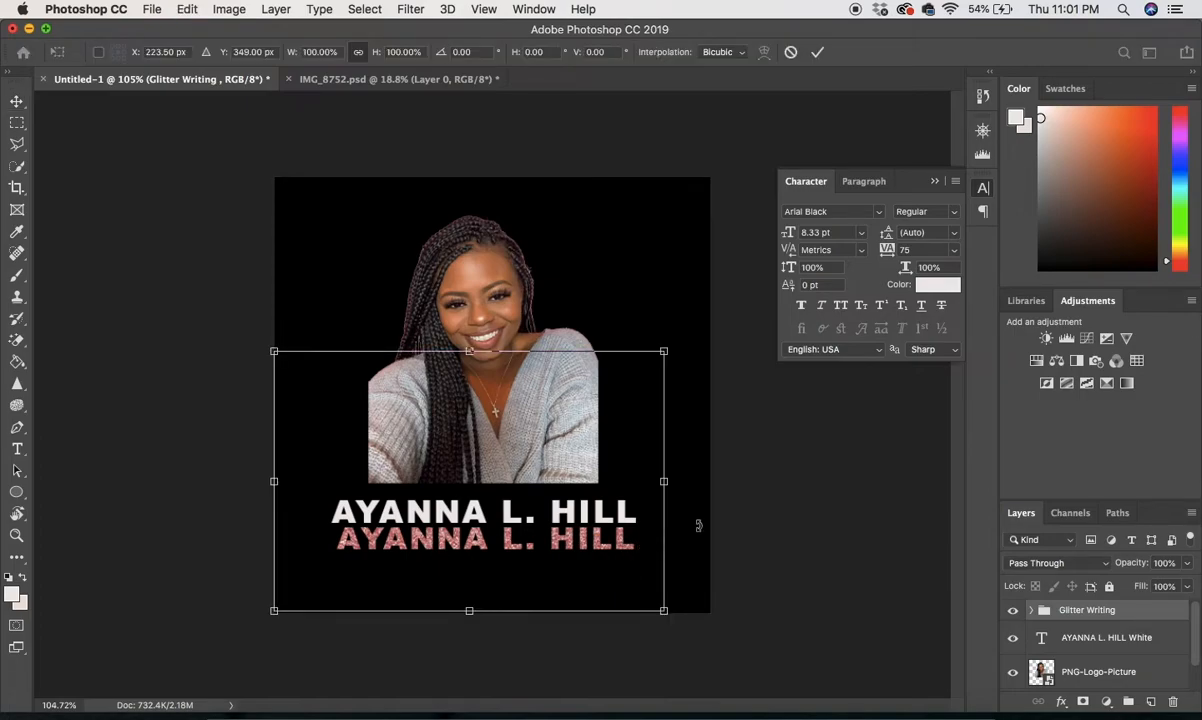
left_click(17, 102)
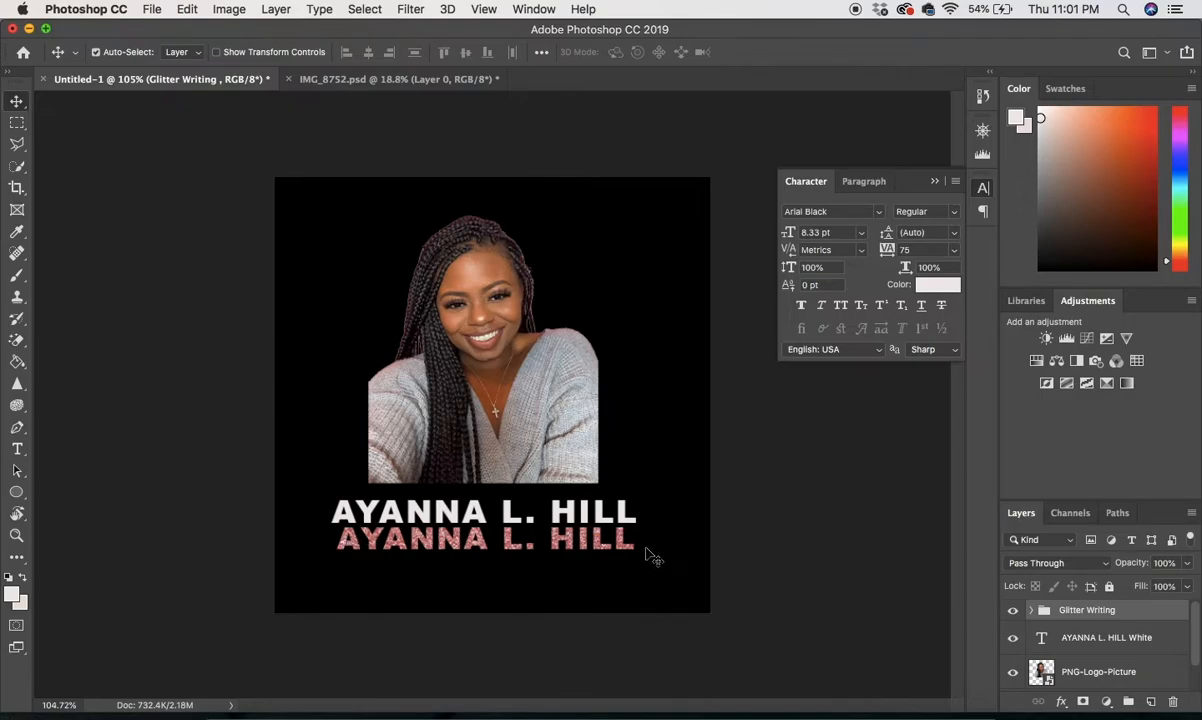
Step: Scale the Glitter Writing group proportionally to about 105.2% and move it directly above the white name line
left_click_drag(627, 539, 630, 542)
left_click(1113, 612)
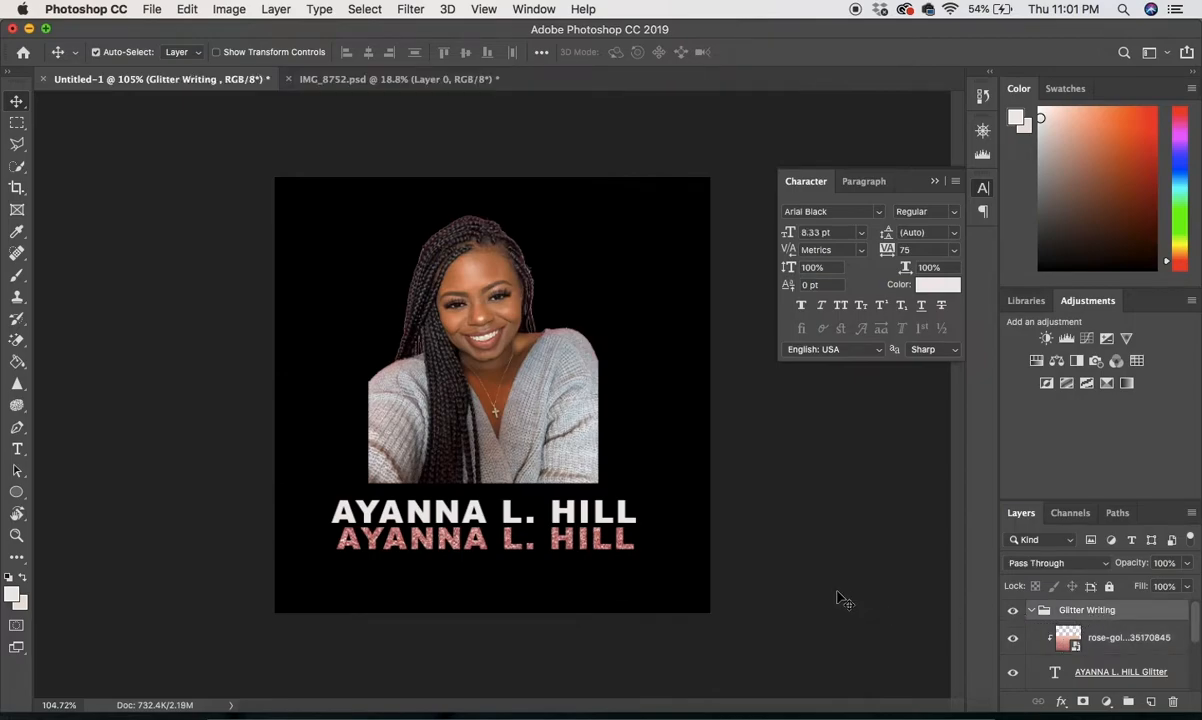
key("super+t")
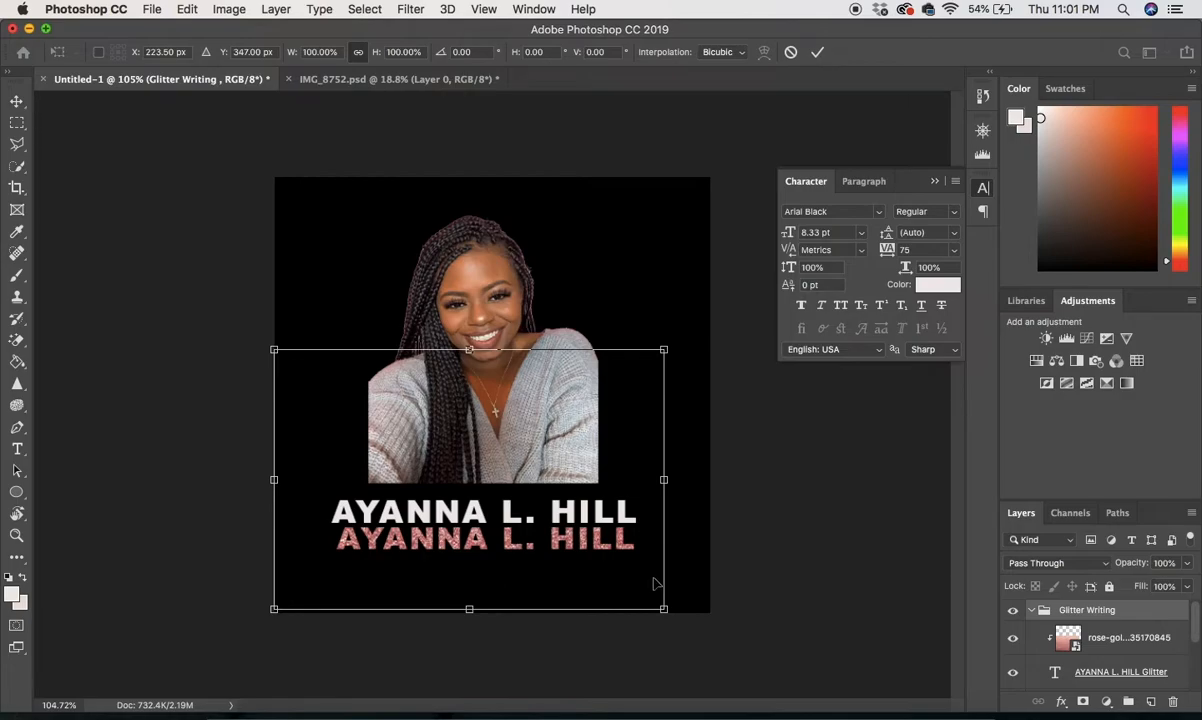
left_click_drag(653, 583, 654, 537)
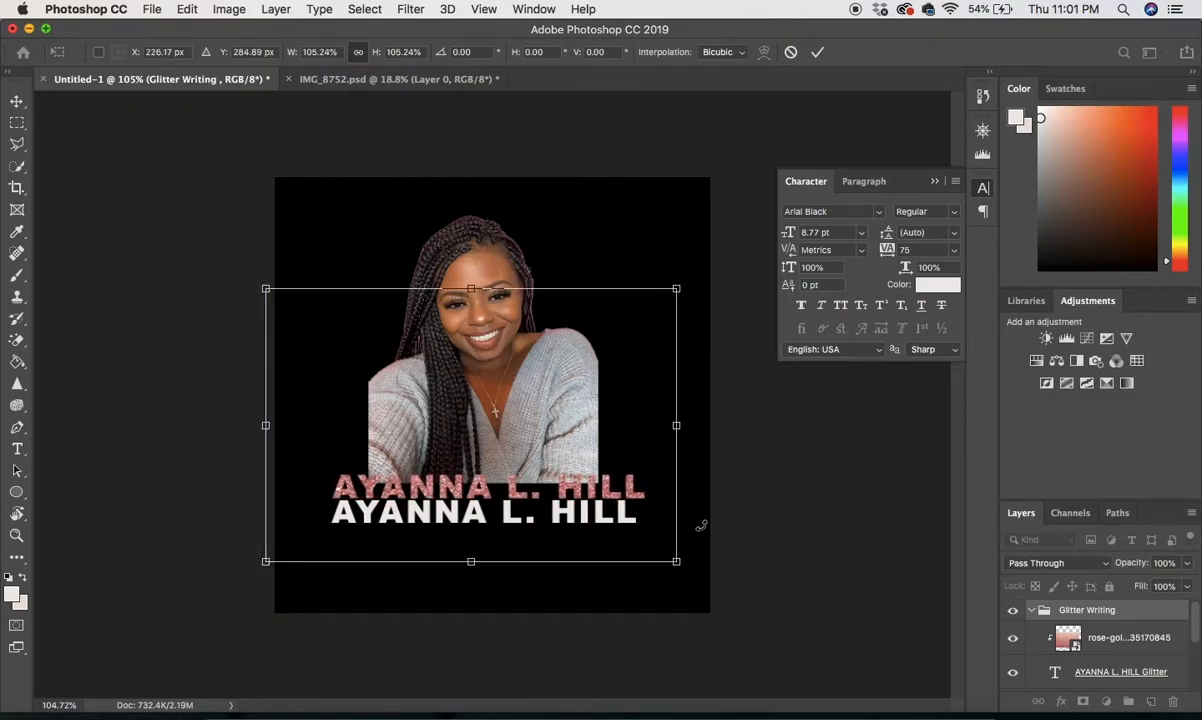
key("Return")
left_click(630, 520)
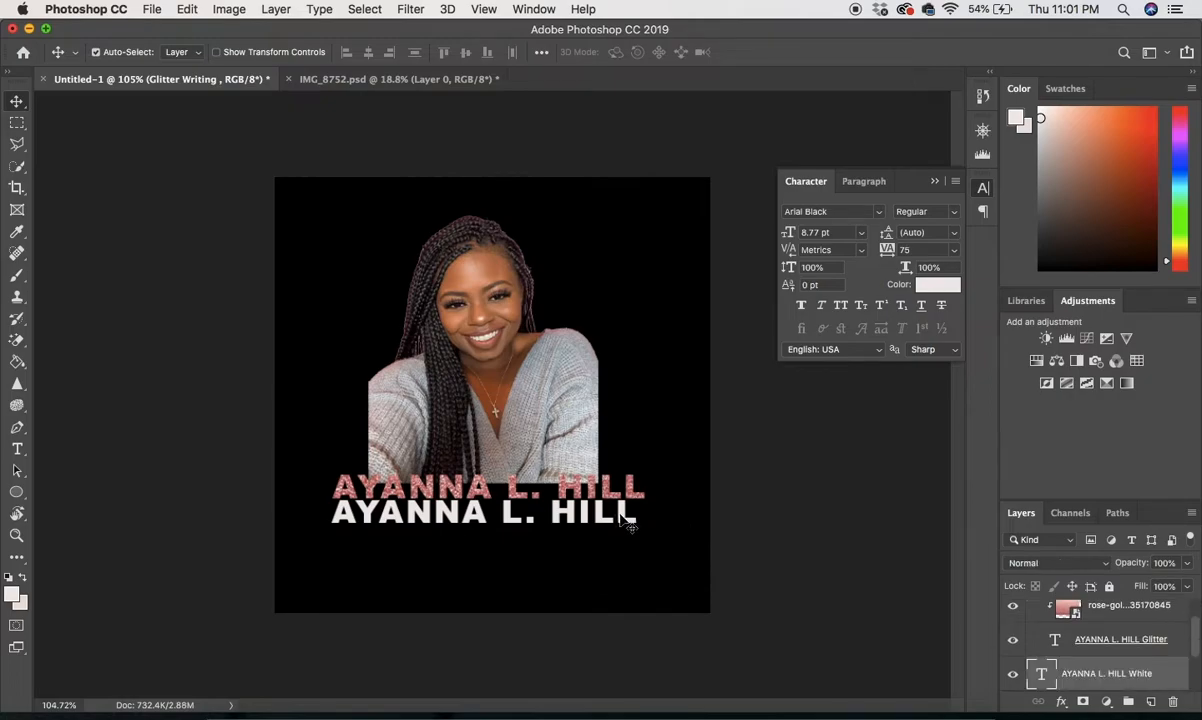
Step: Scale the white name text proportionally to about 103.5%
key("super+t")
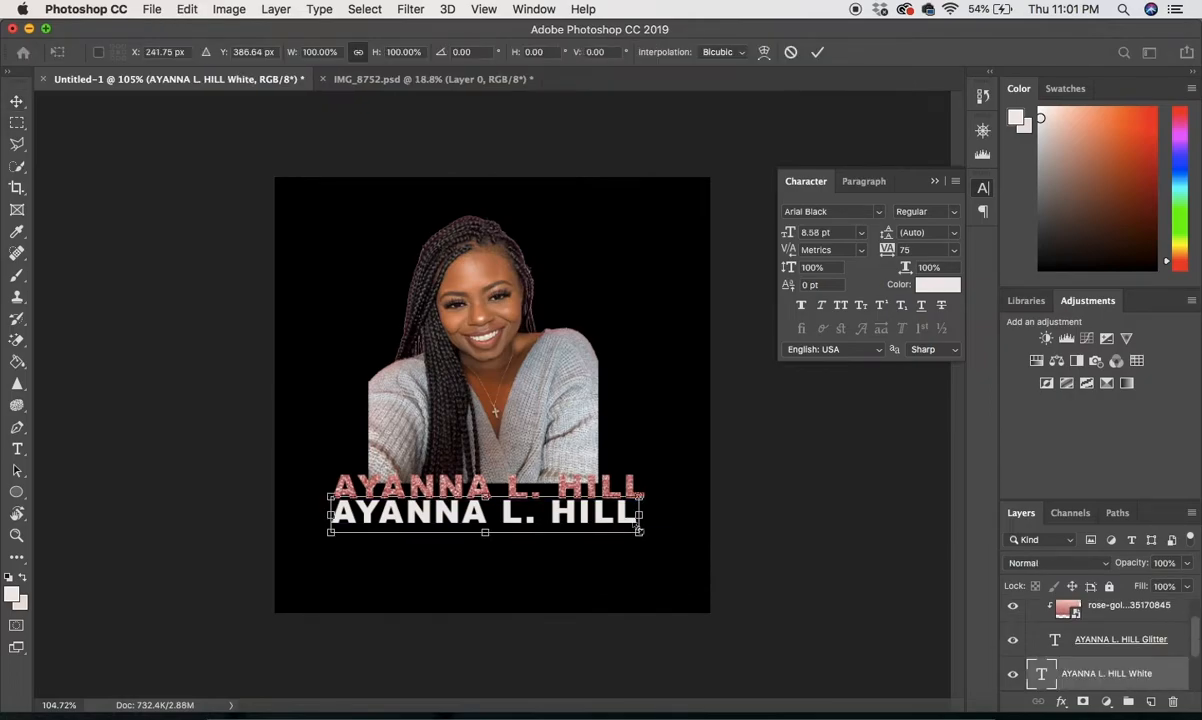
left_click_drag(639, 531, 650, 533)
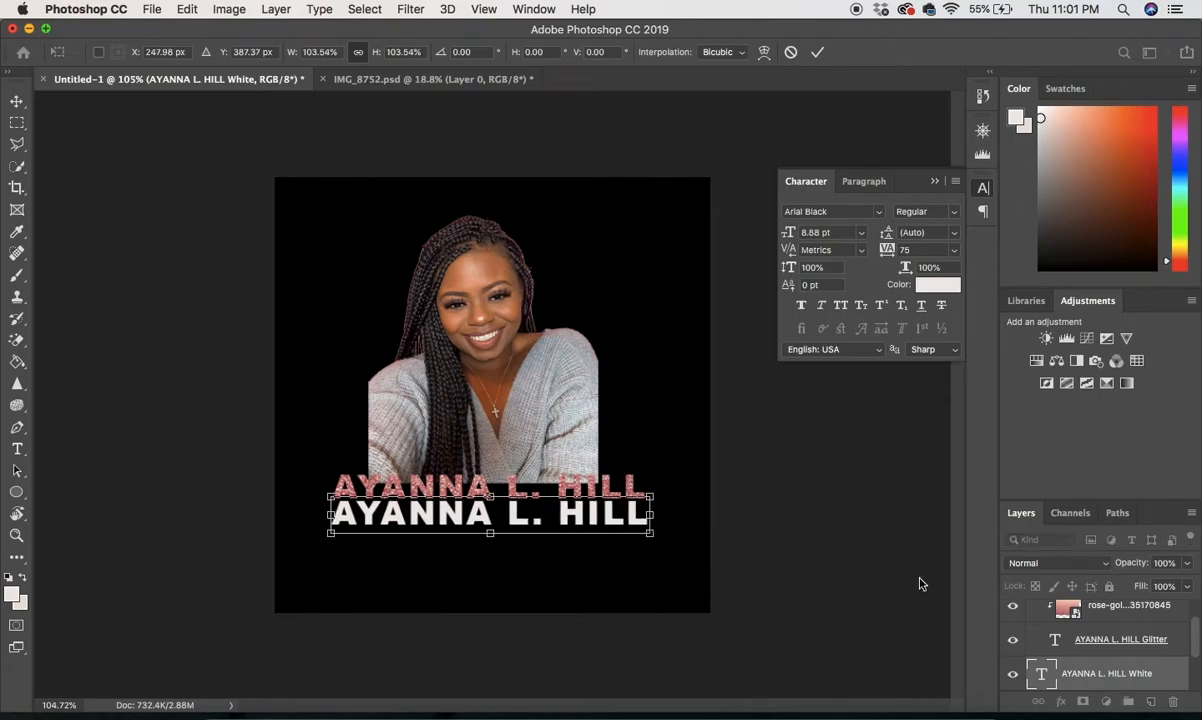
left_click(1060, 639)
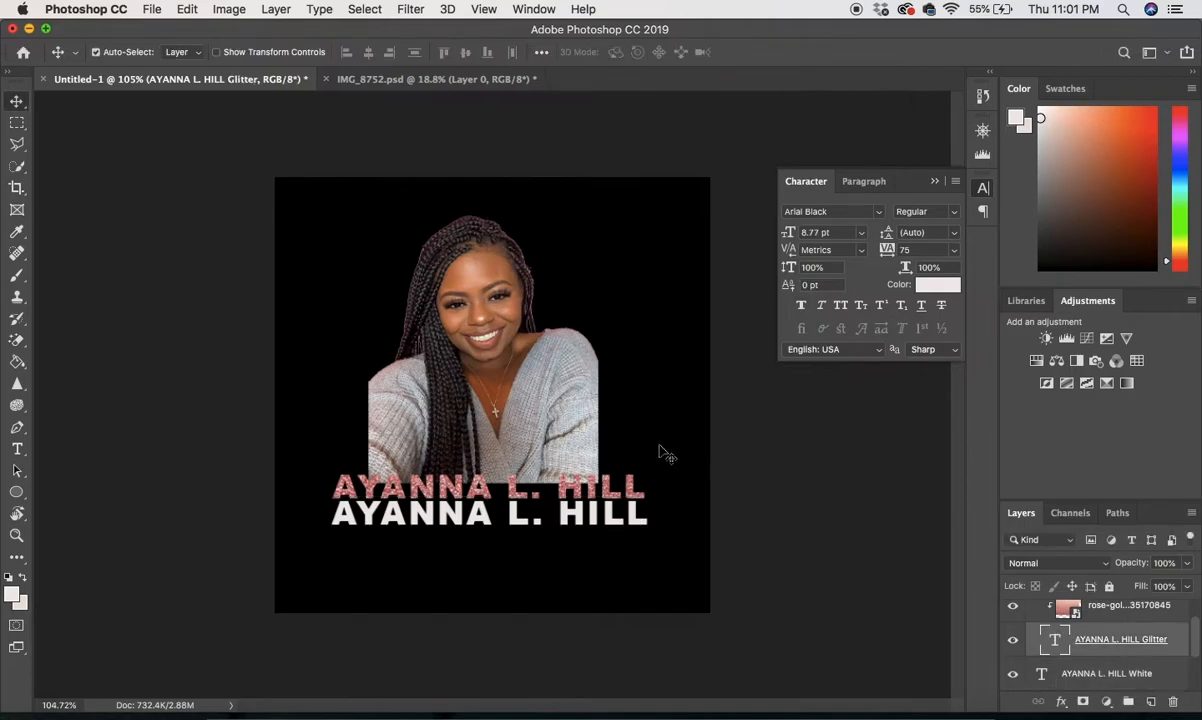
left_click(637, 490)
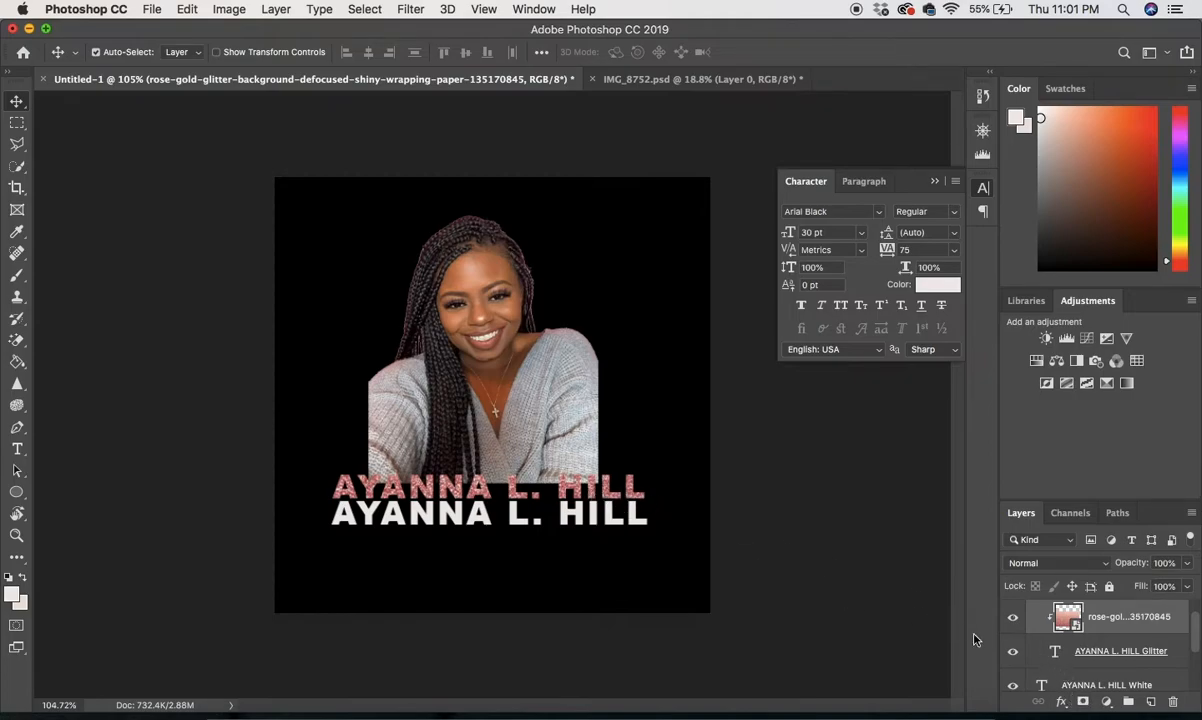
left_click(1045, 655)
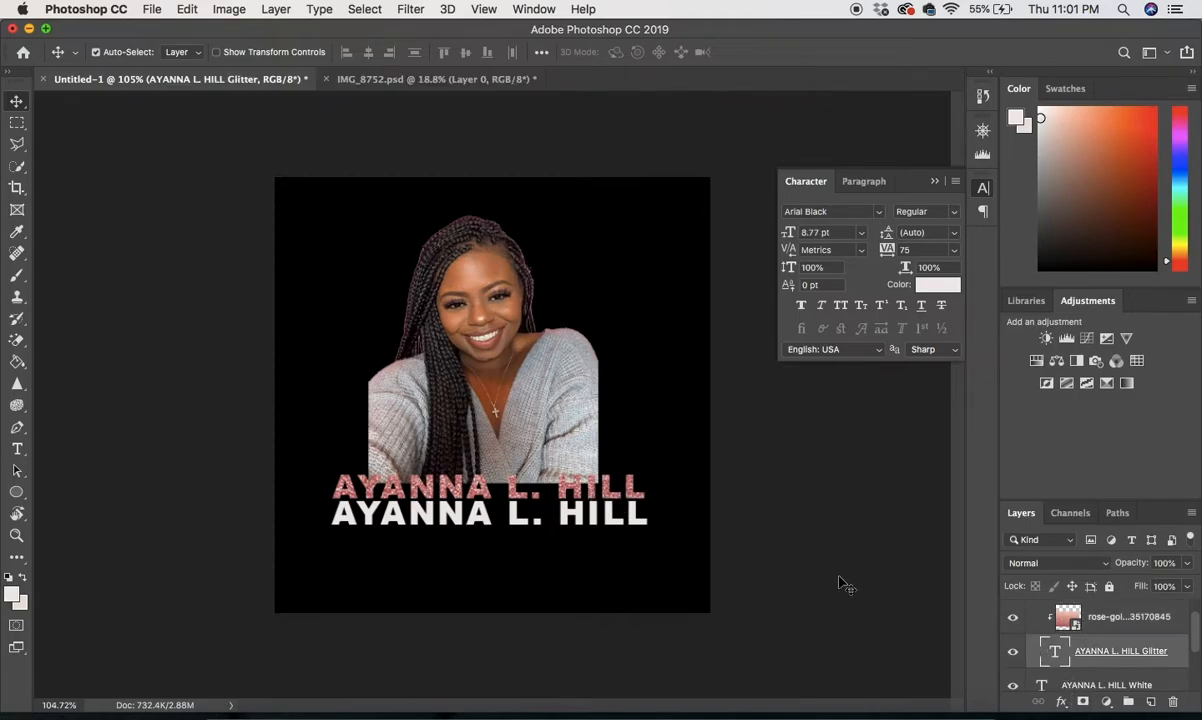
Step: Move the white name text up behind the glitter name and nudge it into a slight offset that outlines the letters
left_click_drag(573, 524, 563, 497)
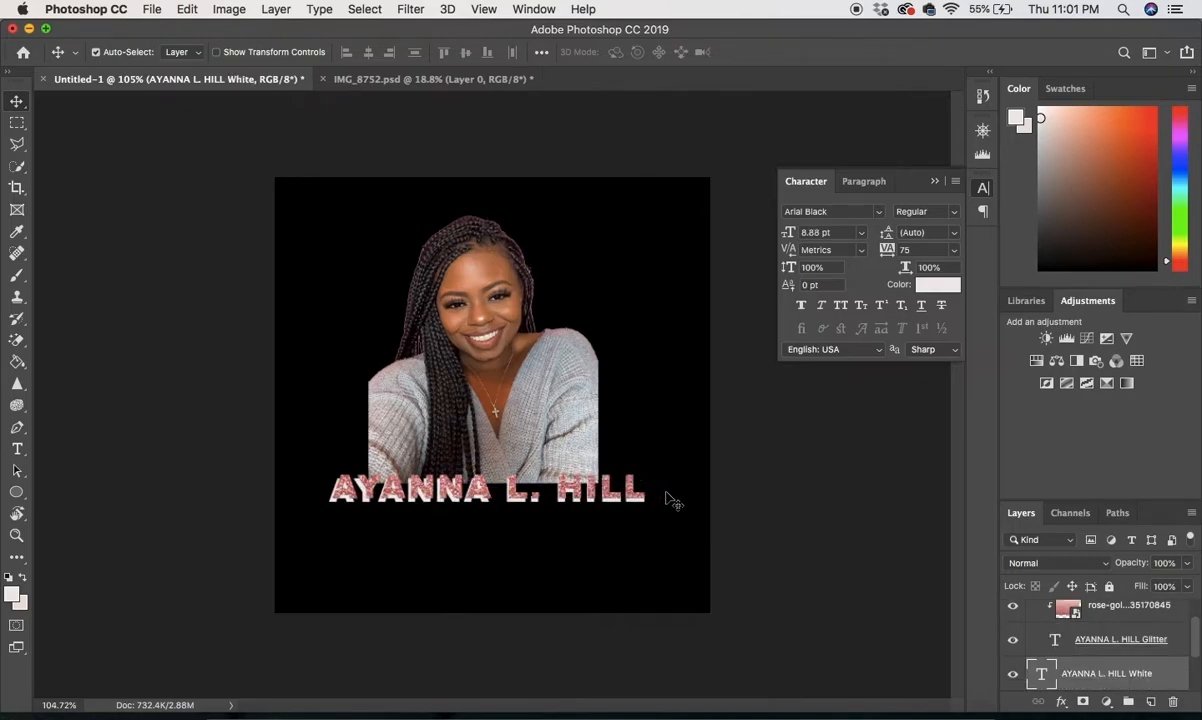
key("Up")
key("Up")
key("Up")
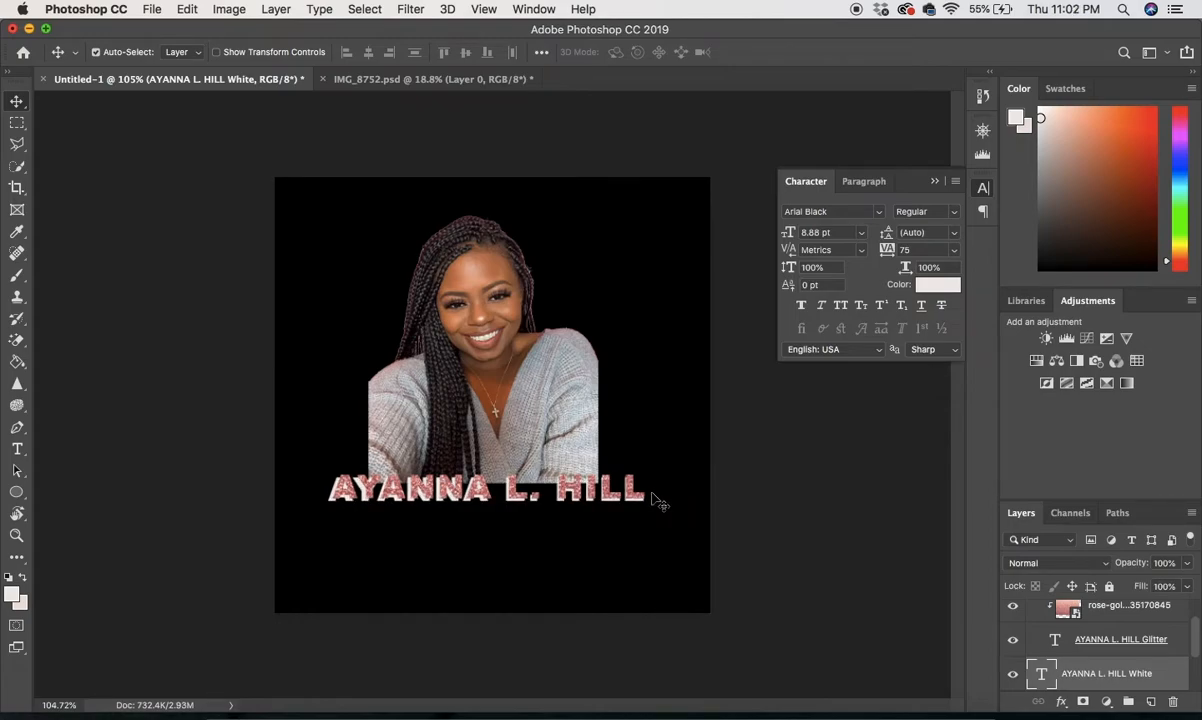
key("Left")
key("Left")
key("Right")
key("Right")
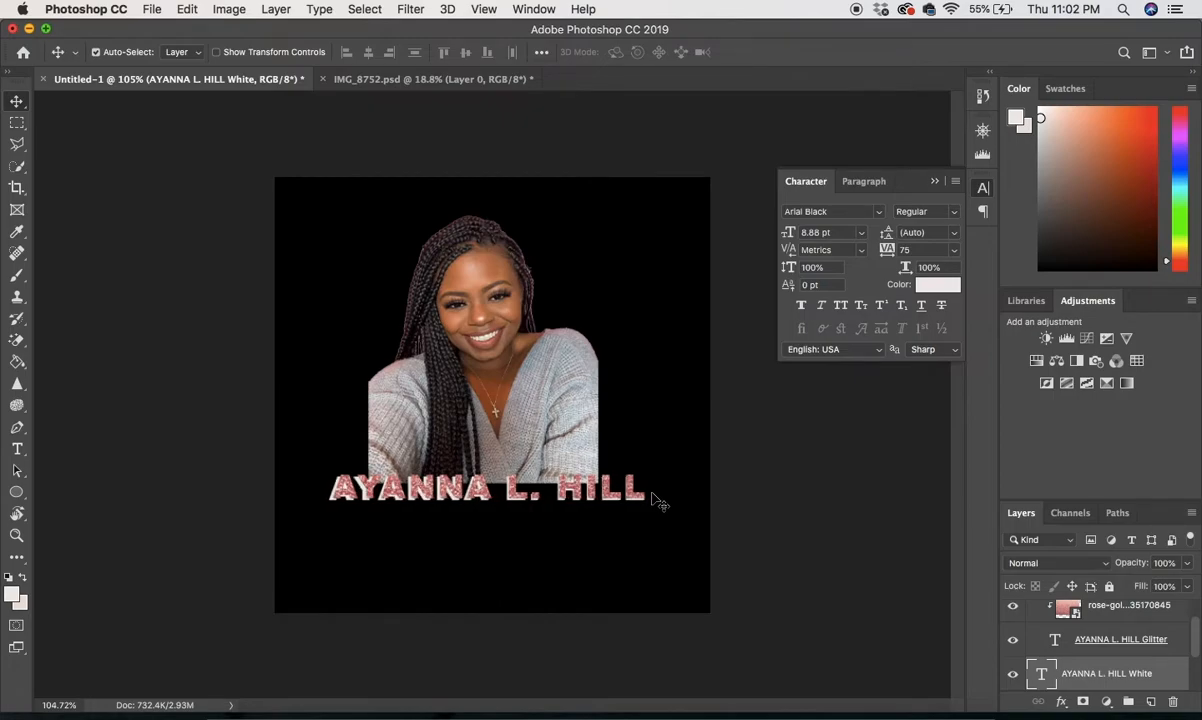
key("Right")
key("Right")
key("Up")
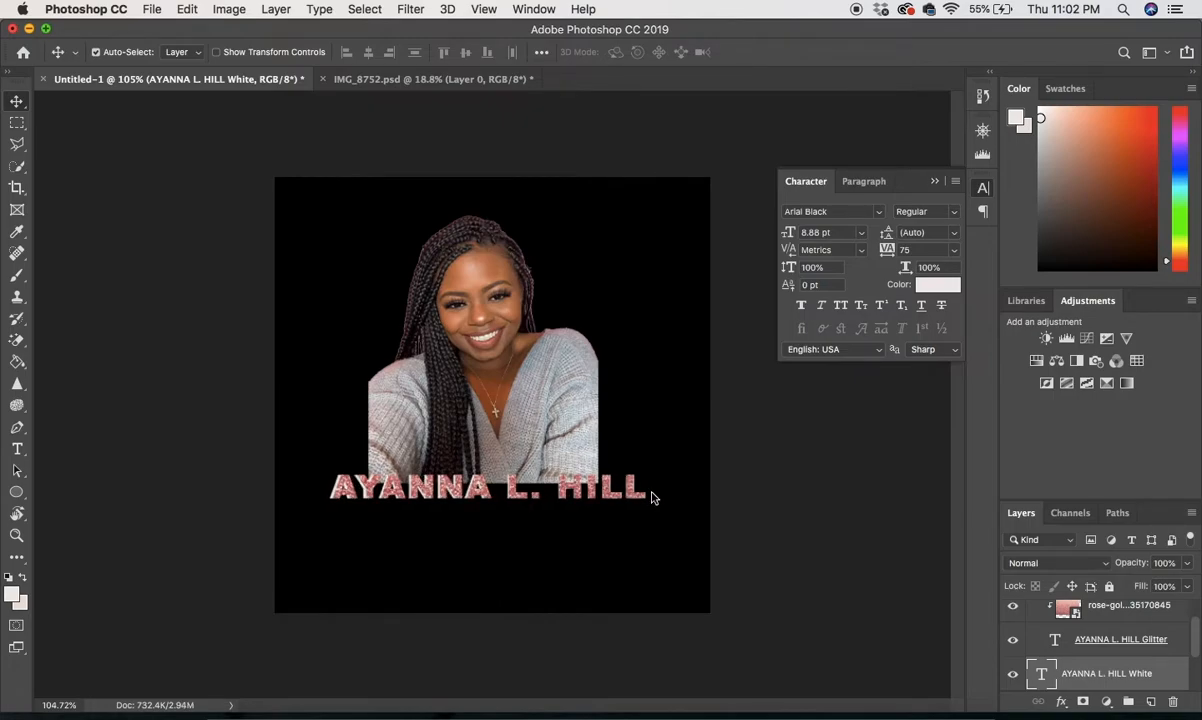
key("Right")
key("Right")
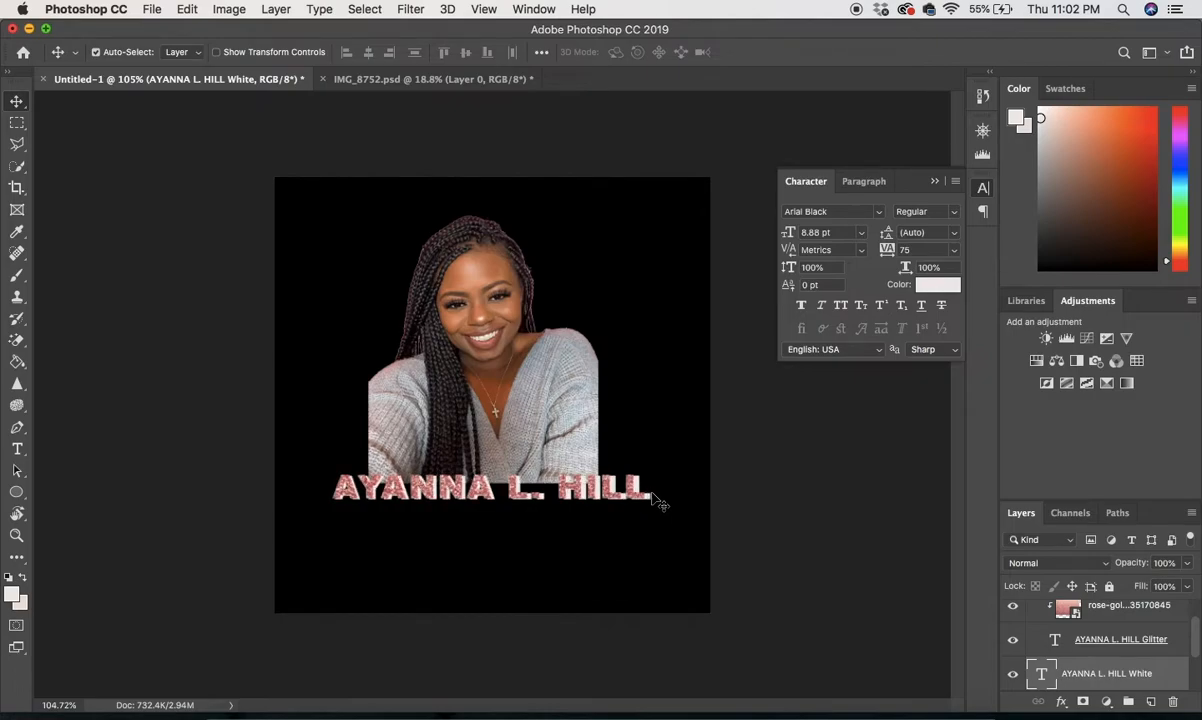
key("Left")
key("Left")
key("Left")
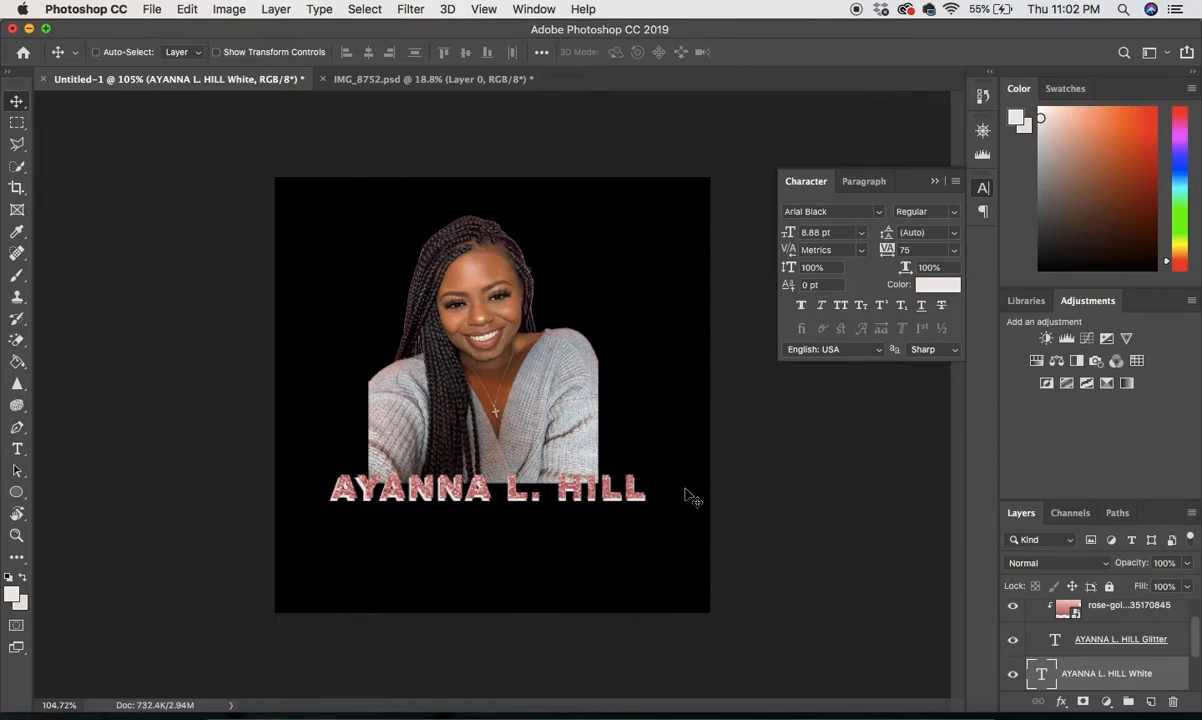
Step: Enlarge the white name text proportionally to about 101.5%
key("super+t")
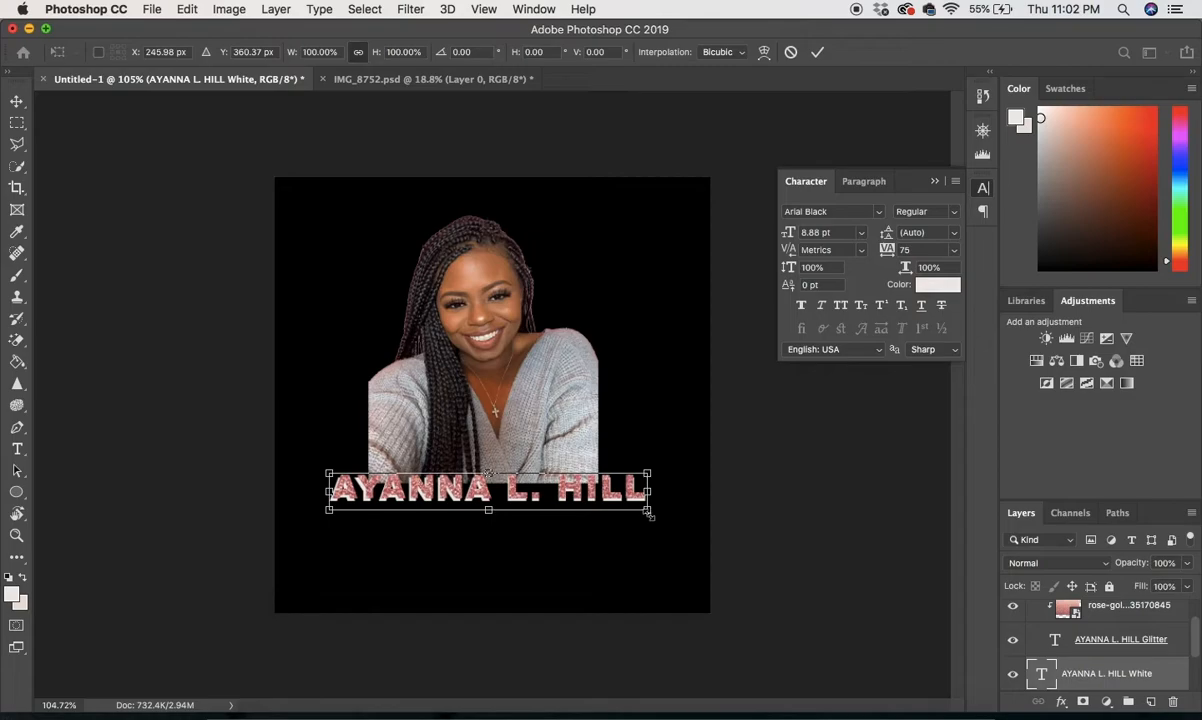
left_click_drag(651, 513, 656, 515)
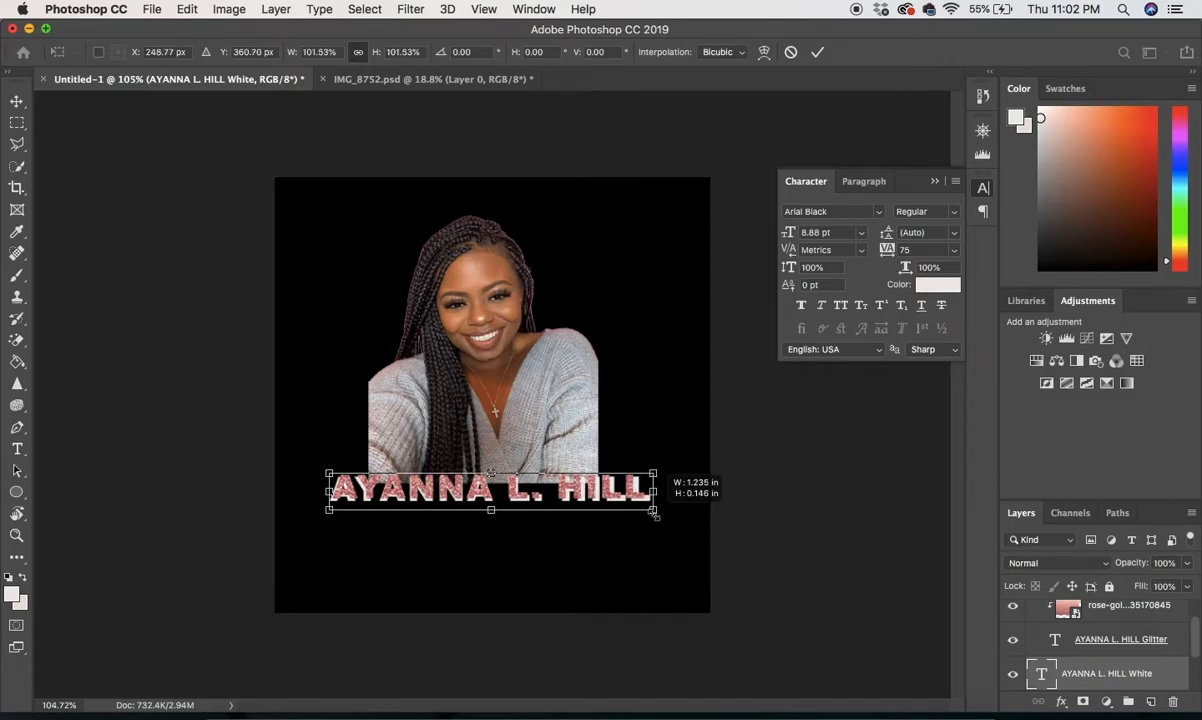
key("Return")
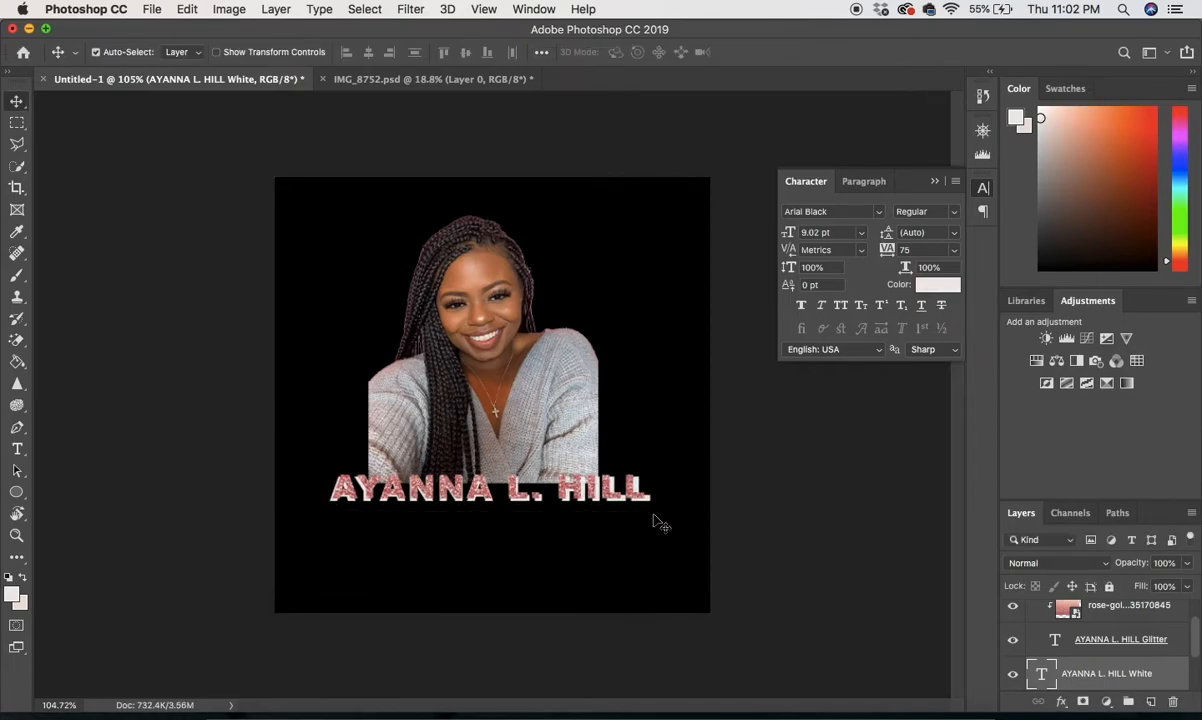
Step: Nudge the white name text sideways until its white edge sits evenly behind the glitter letters
key("Left")
key("Left")
key("Right")
key("Right")
key("Right")
key("Left")
key("Left")
key("Left")
key("Left")
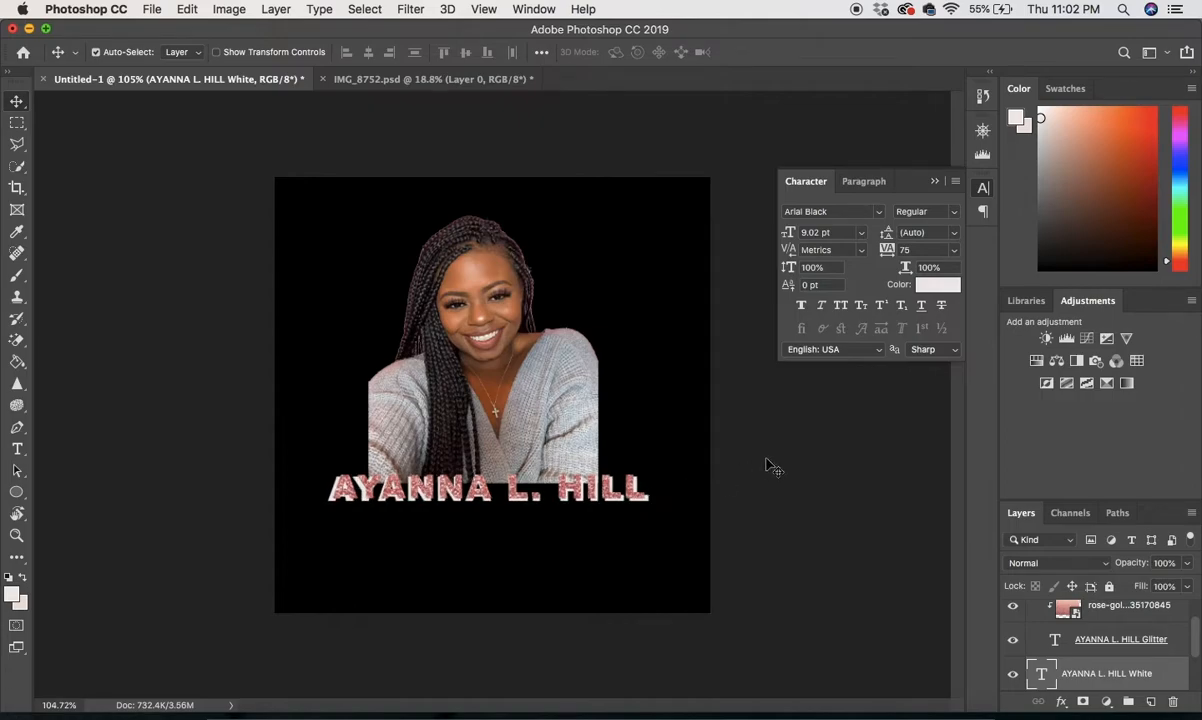
key("Right")
key("Right")
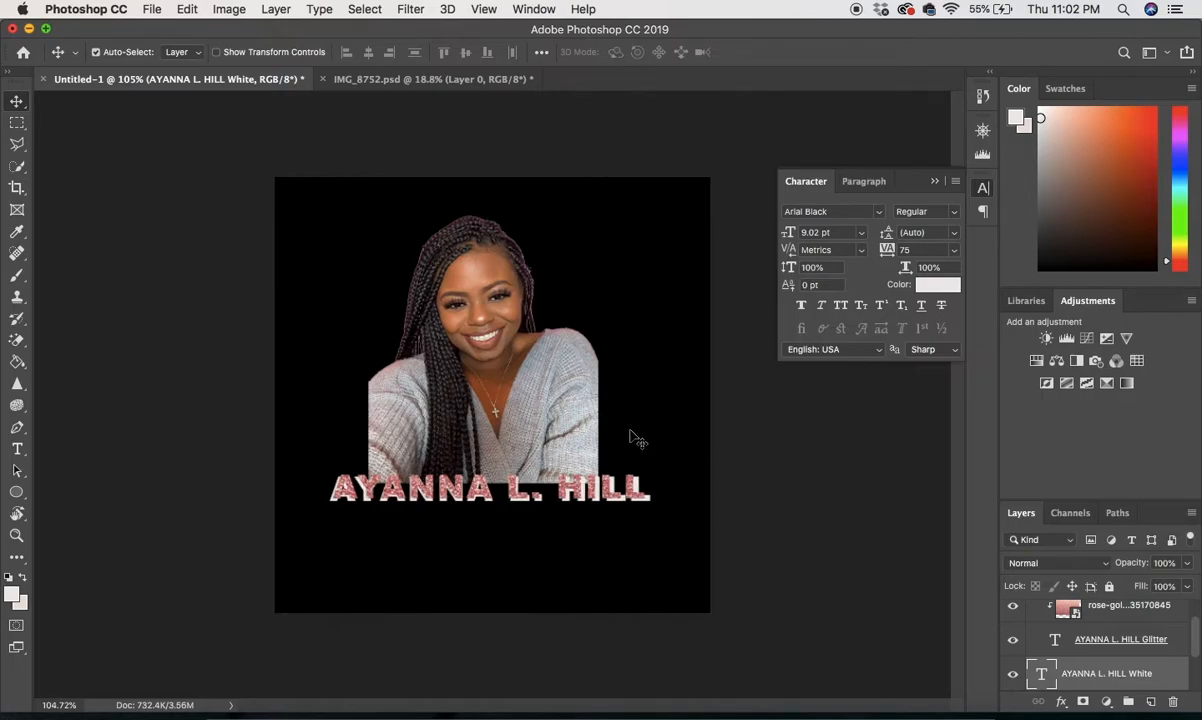
Step: Scale the Glitter Writing group up slightly, bringing its text size to about 8.87 pt
scroll(1015, 632, "up", 1)
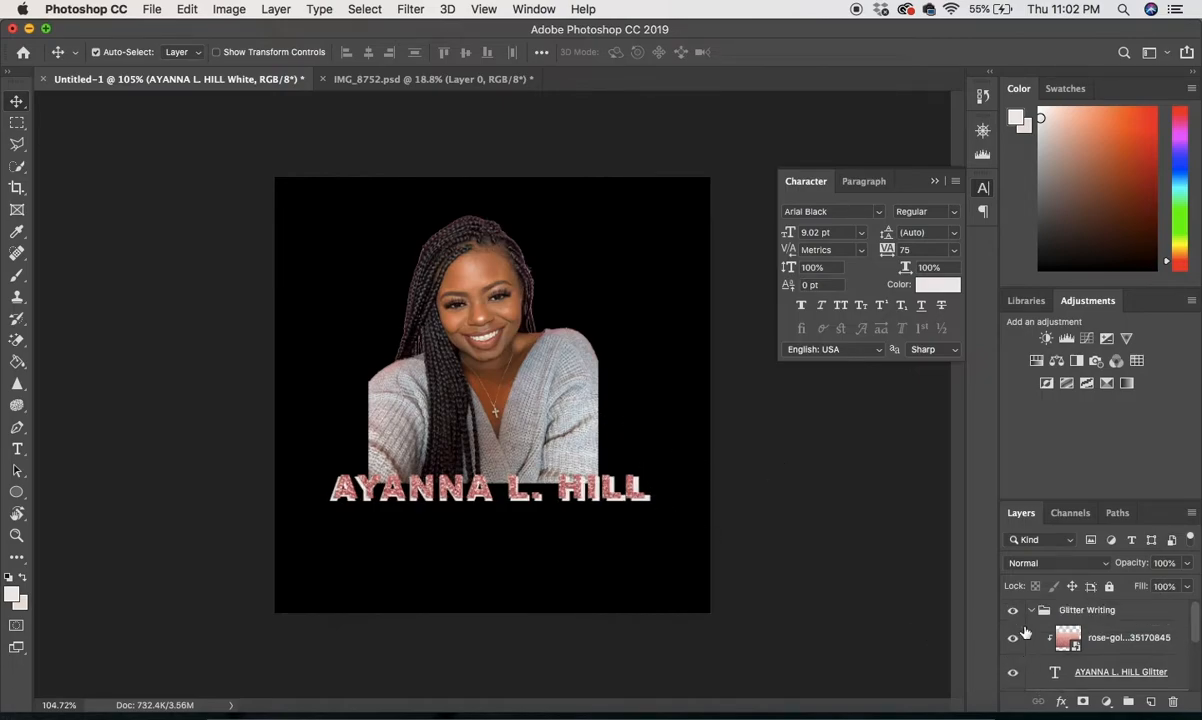
left_click(1093, 610)
key("super+t")
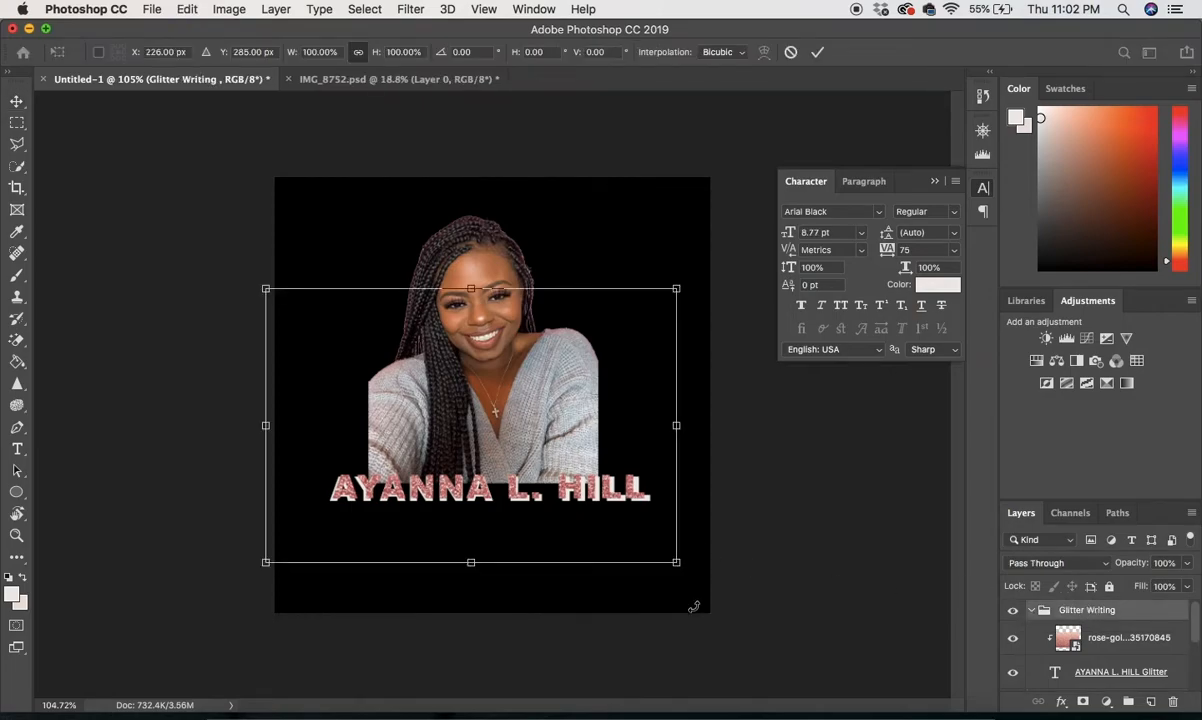
left_click_drag(680, 565, 686, 567)
key("Return")
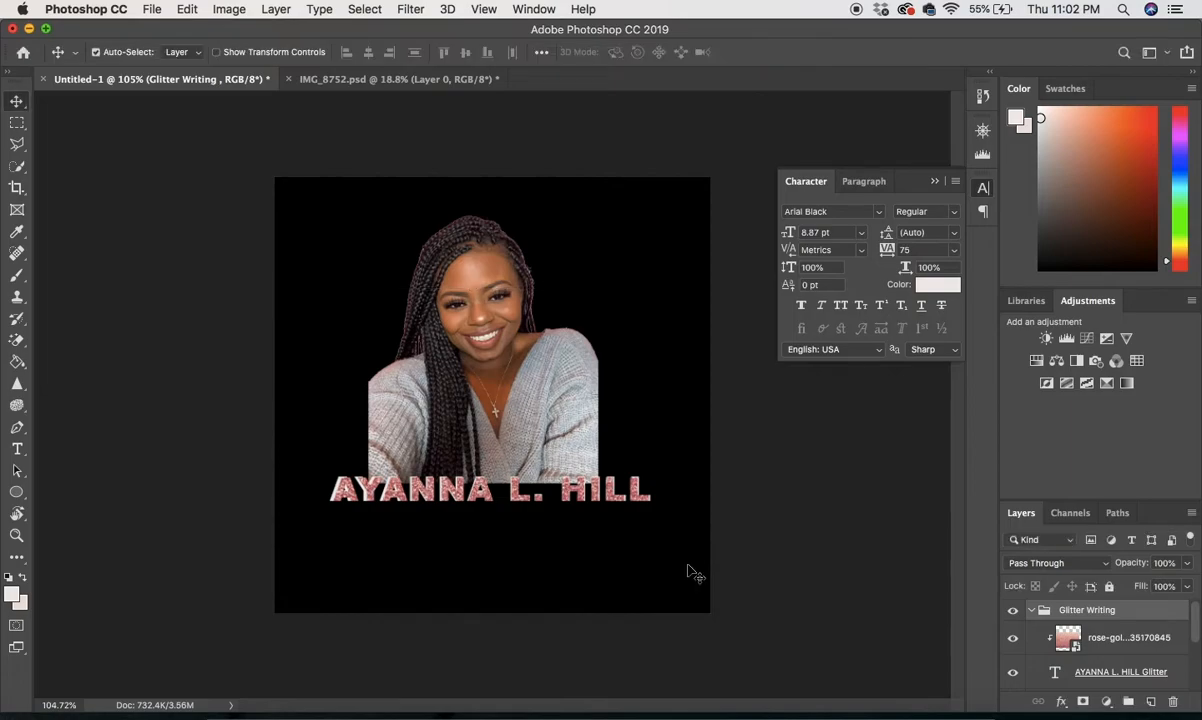
Step: Rescale the white name text proportionally to about 99.2% and adjust its position behind the glitter name
scroll(1110, 650, "down", 4)
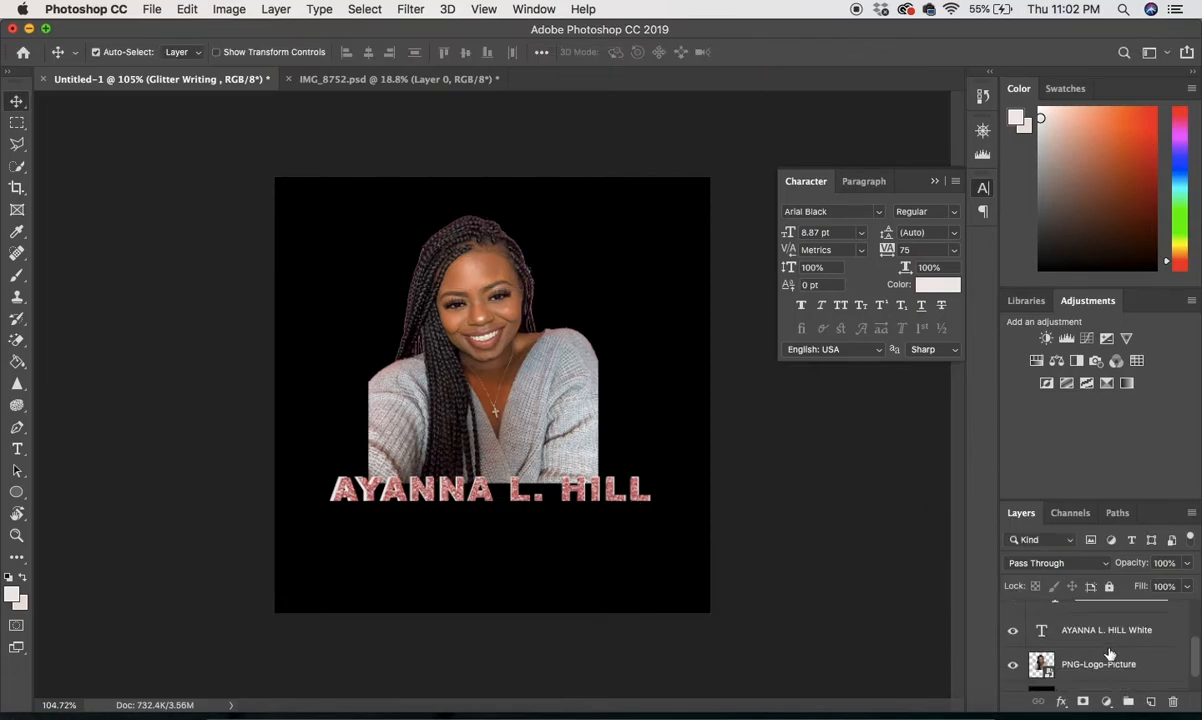
left_click(1150, 627)
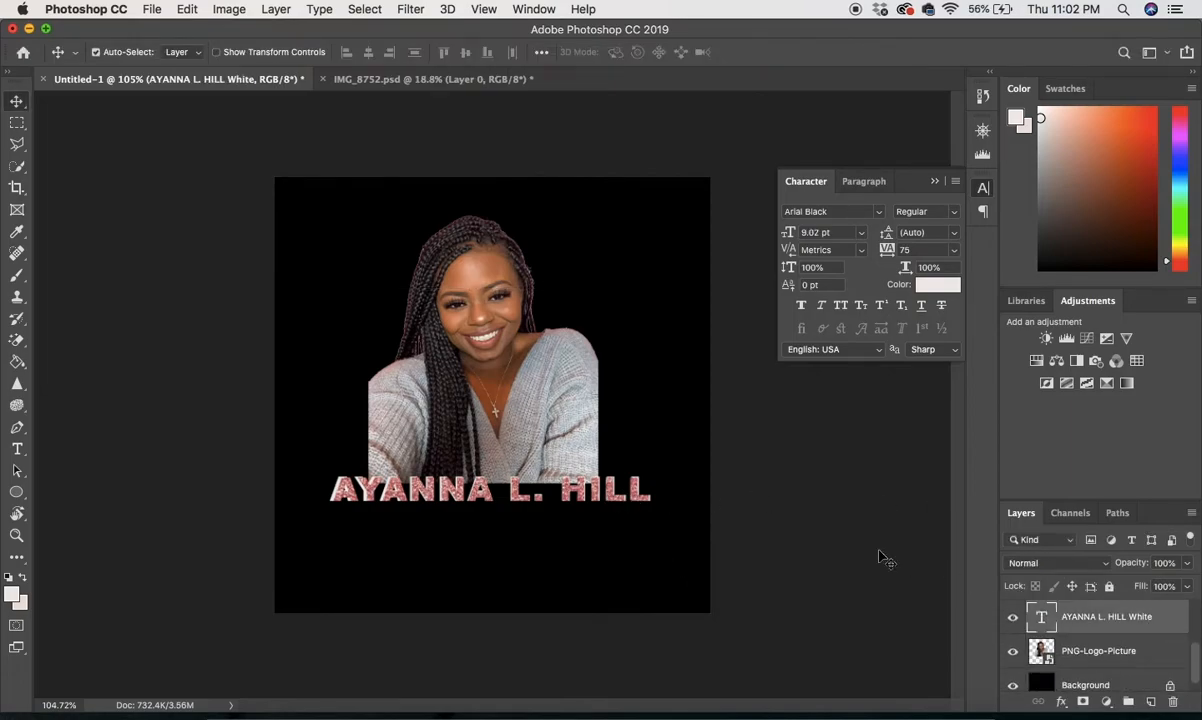
key("super+t")
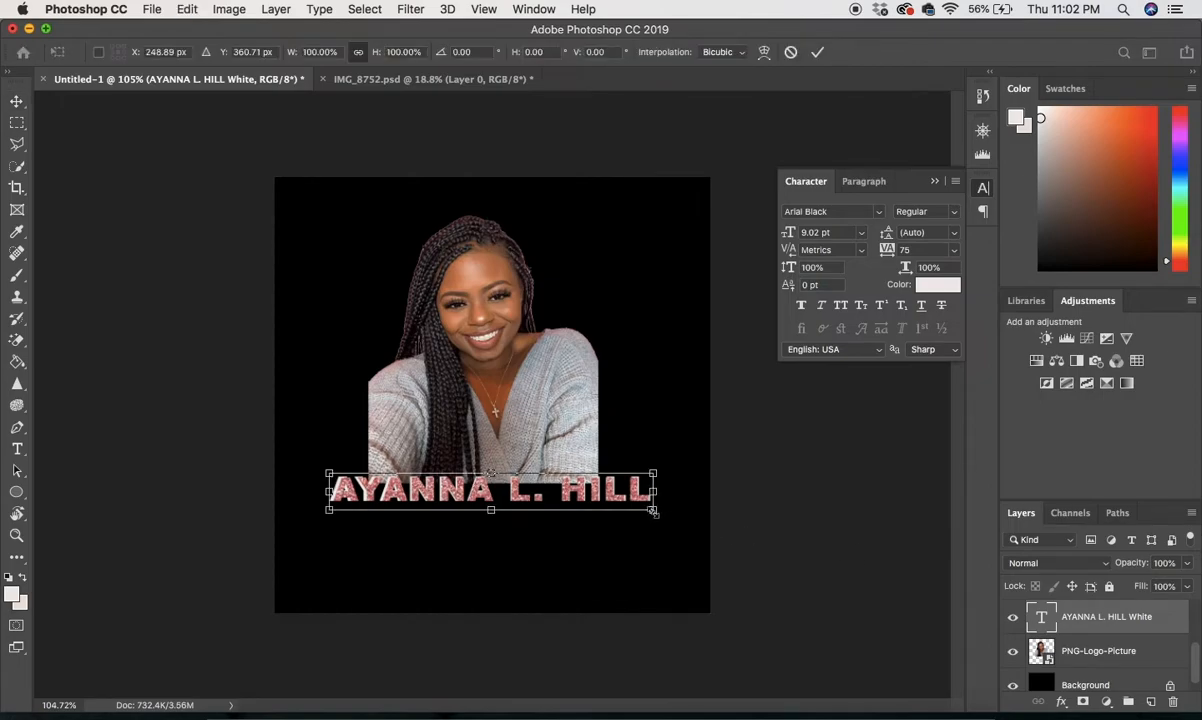
left_click_drag(655, 512, 659, 515)
key("Left")
key("Left")
key("Up")
key("Down")
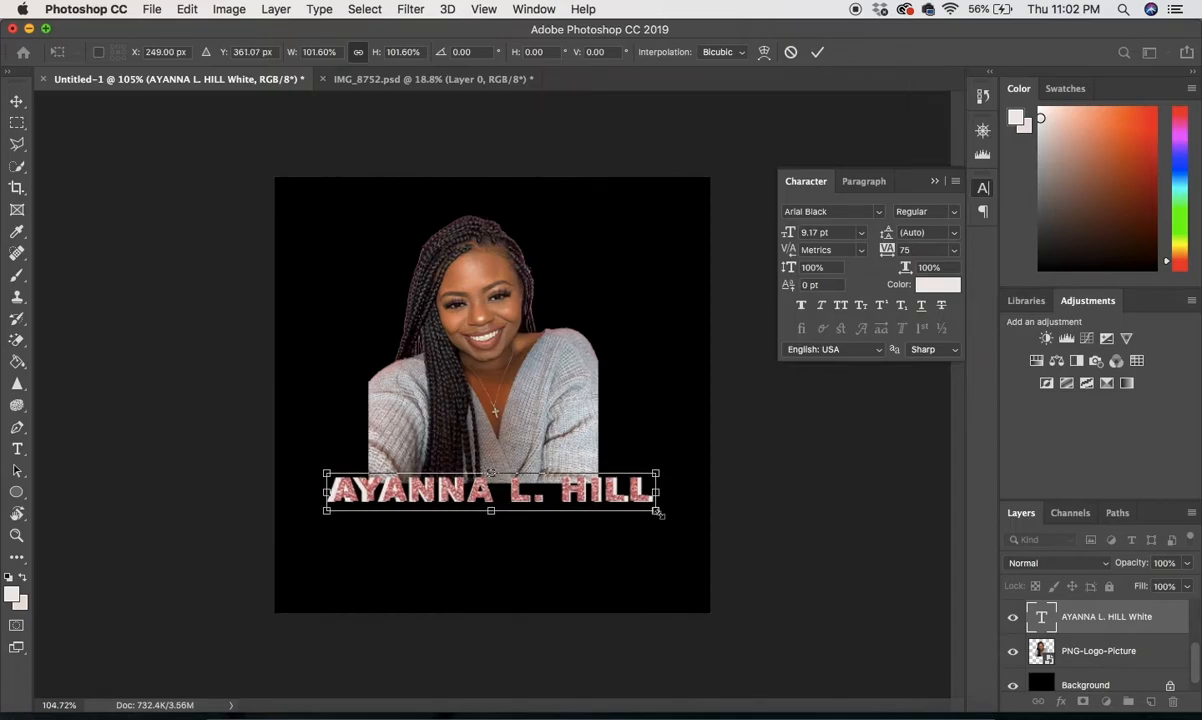
key("Right")
key("Down")
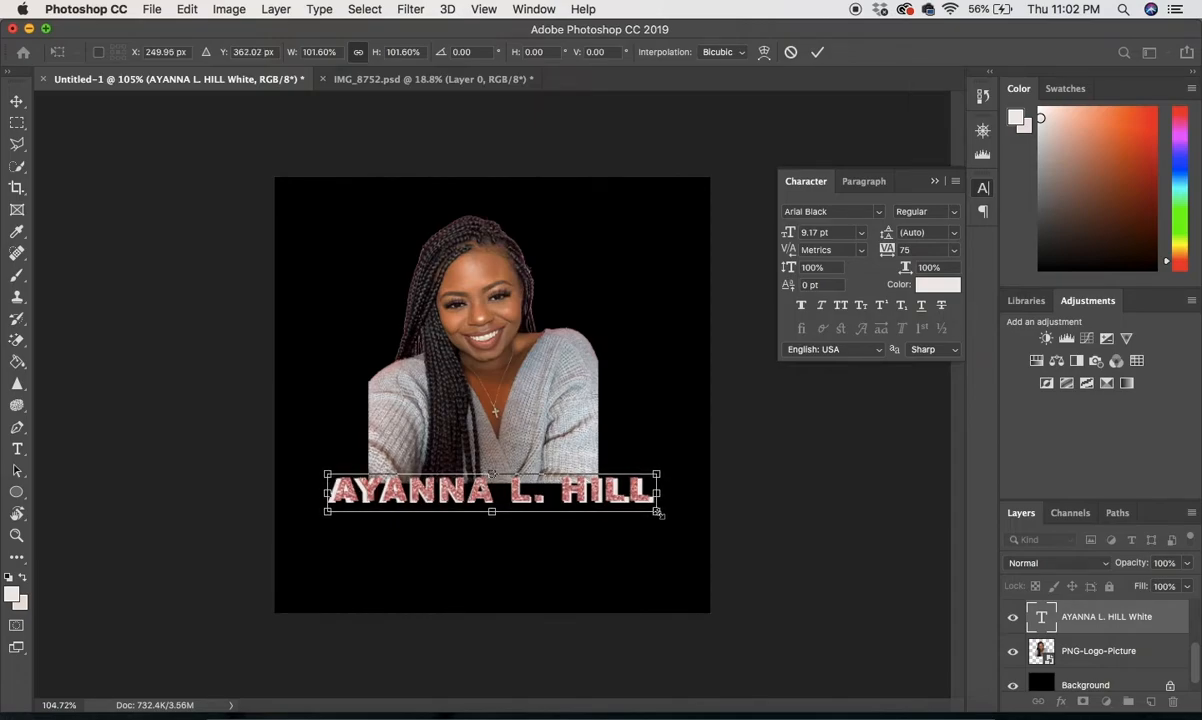
key("Up")
key("Left")
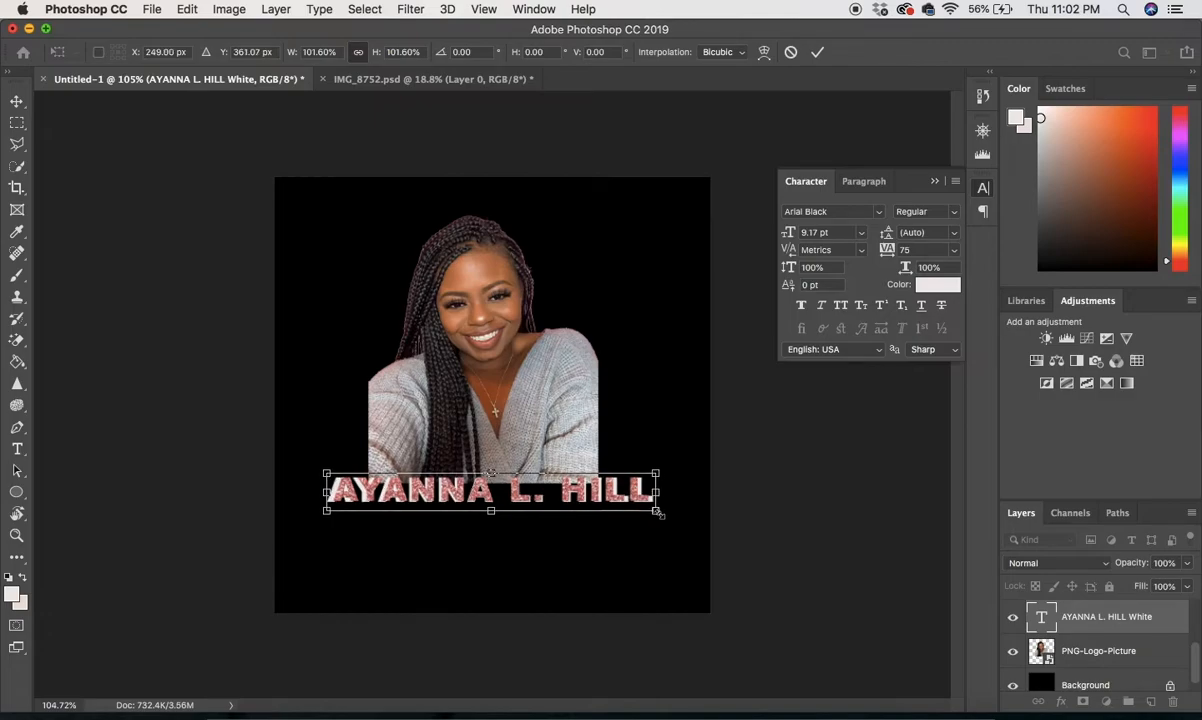
left_click_drag(656, 493, 656, 493)
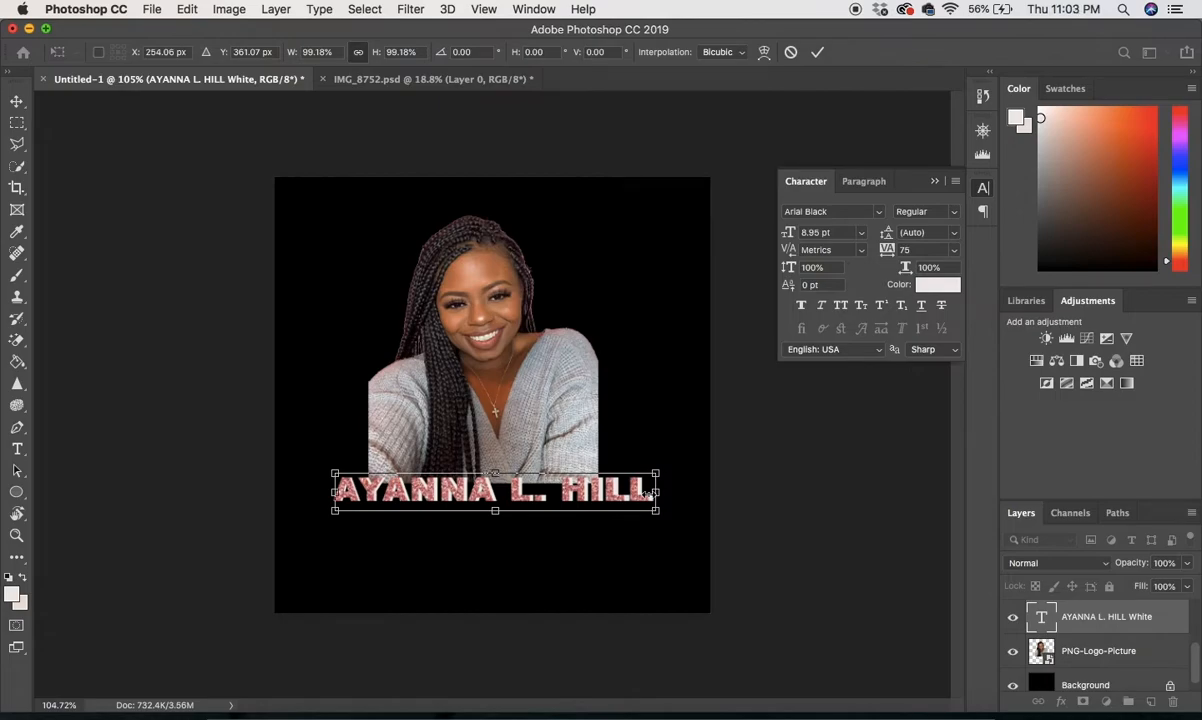
key("Return")
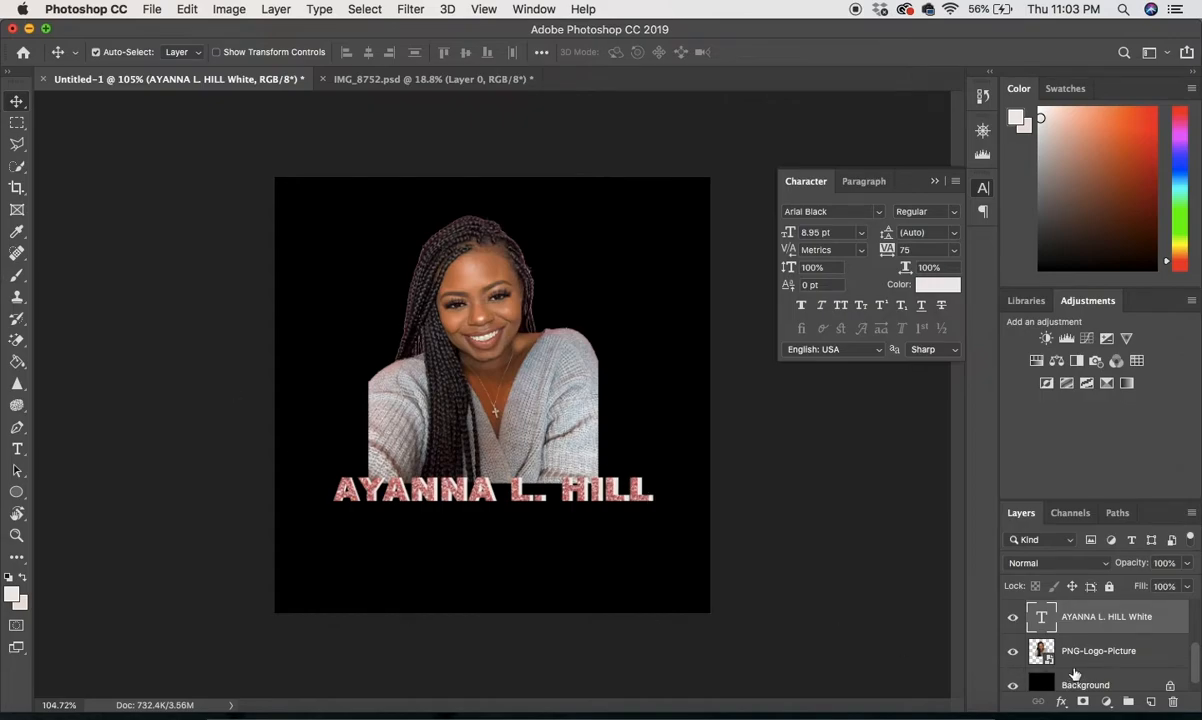
Step: Add the person's name as a new text layer in Gautreaux Light inside the Glitter Writing group
scroll(1076, 672, "up", 3)
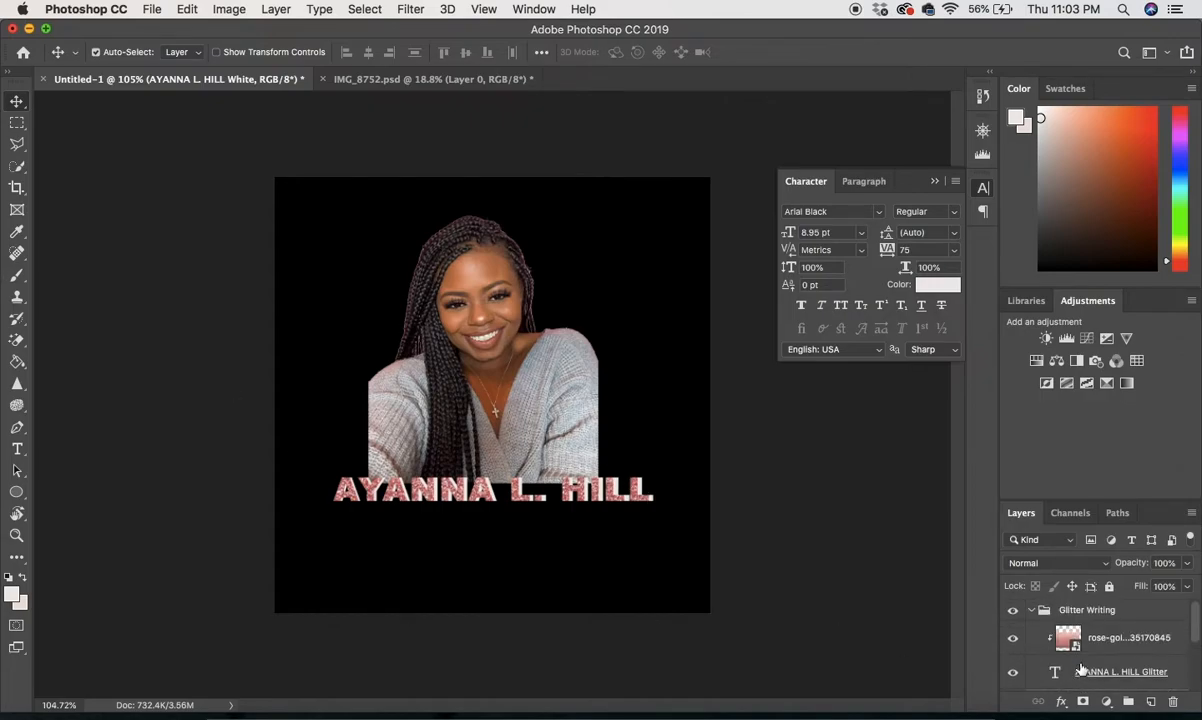
left_click(1074, 610)
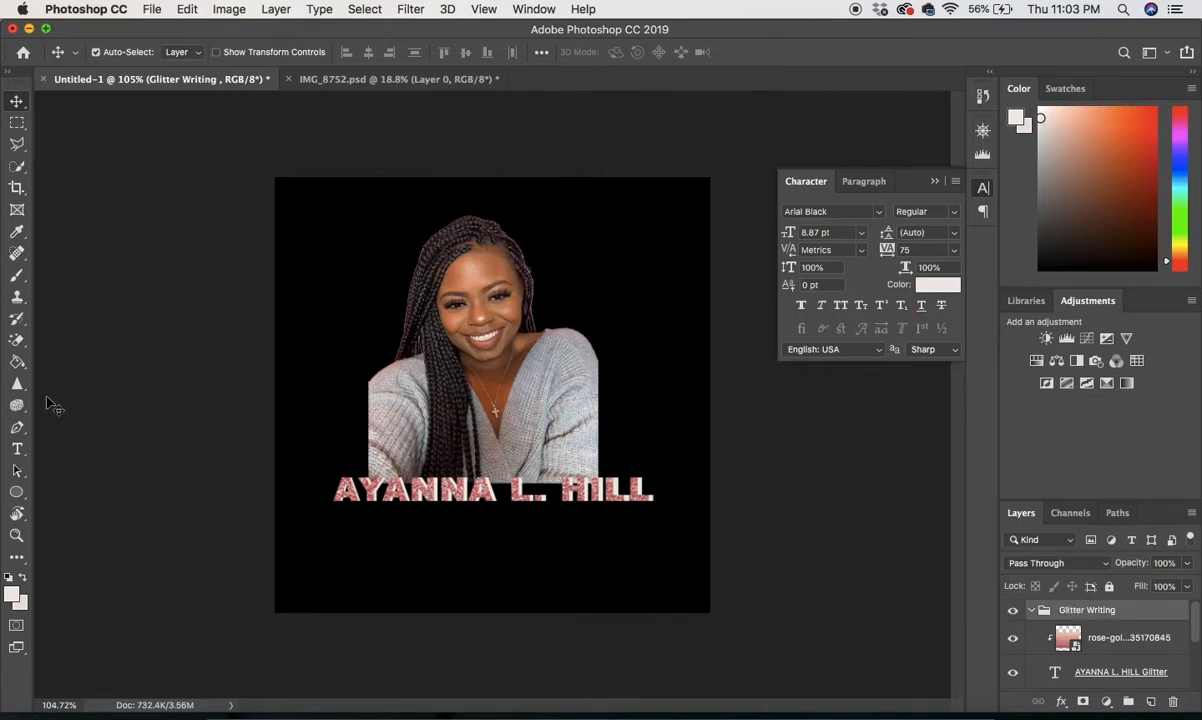
left_click(17, 452)
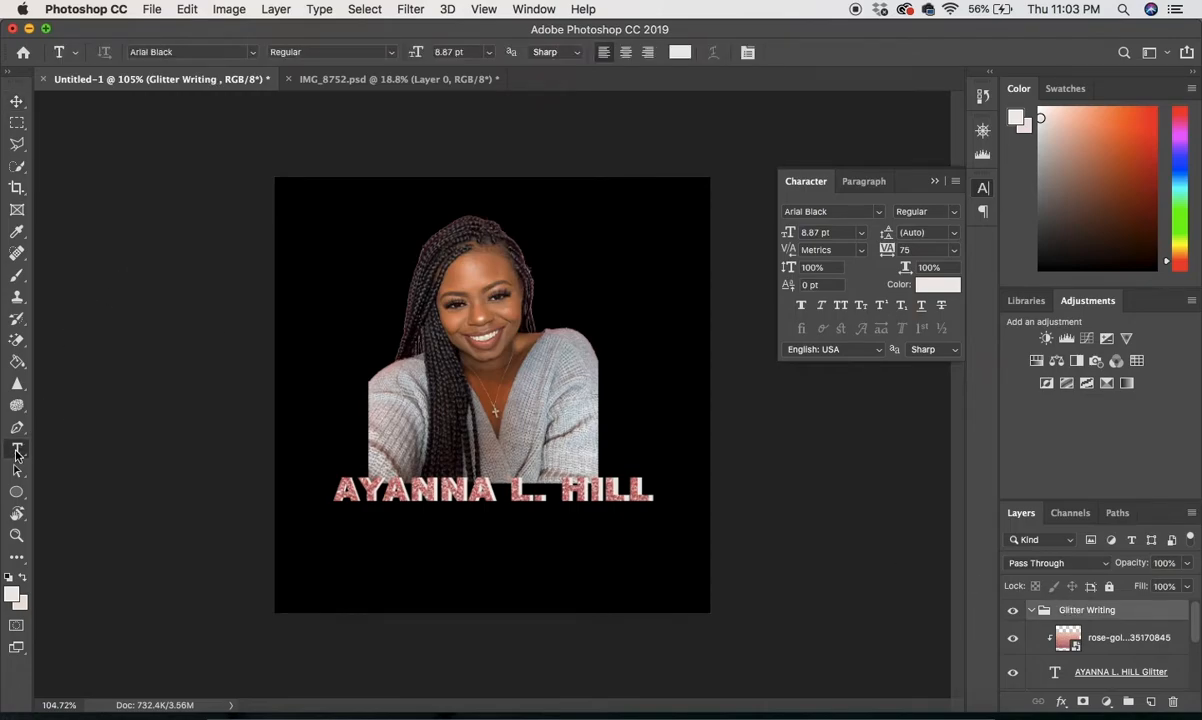
left_click(250, 55)
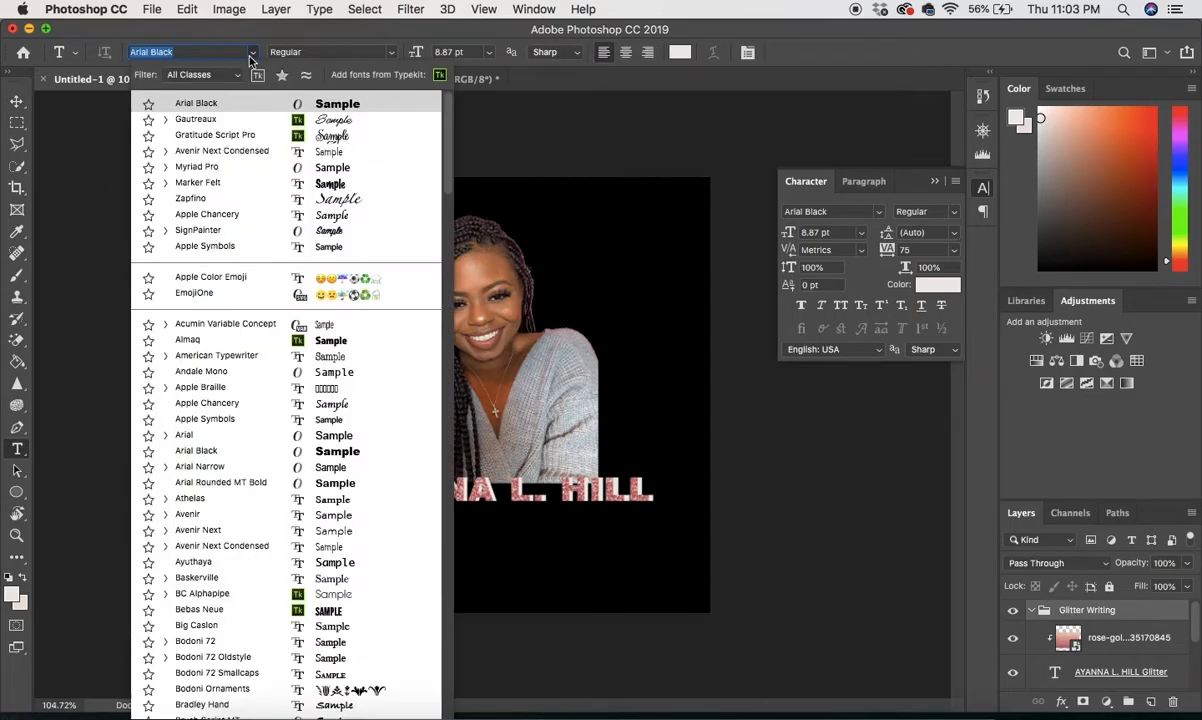
left_click(232, 119)
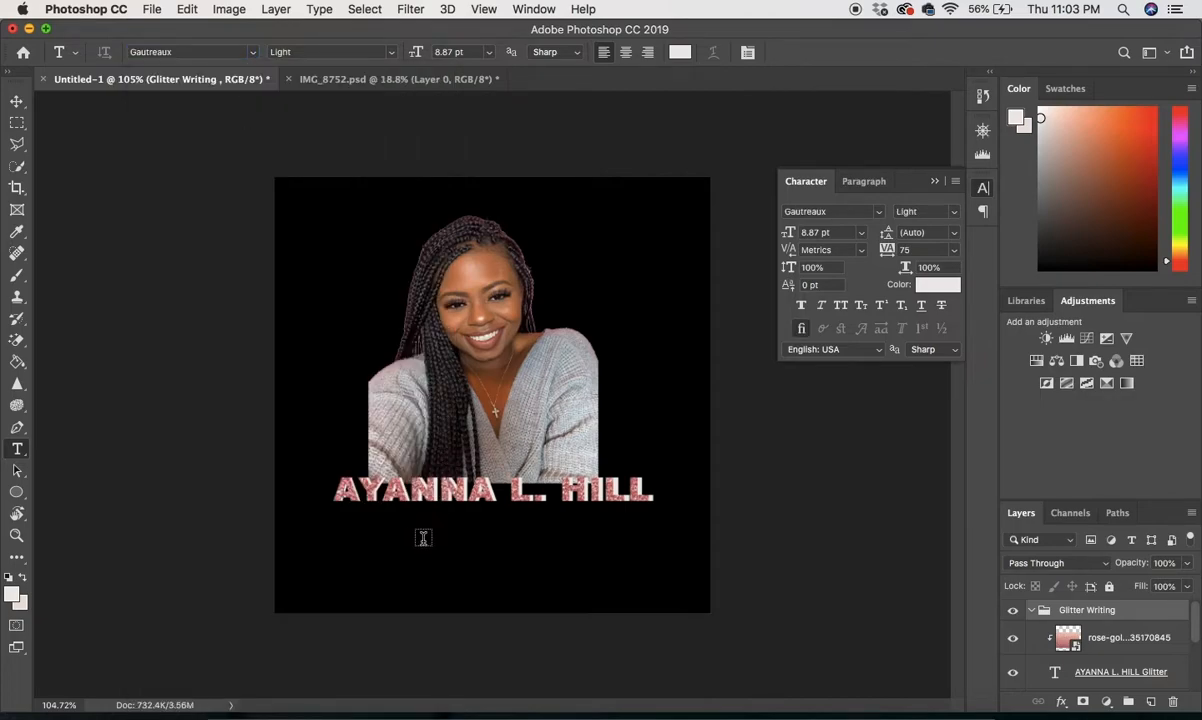
left_click(372, 537)
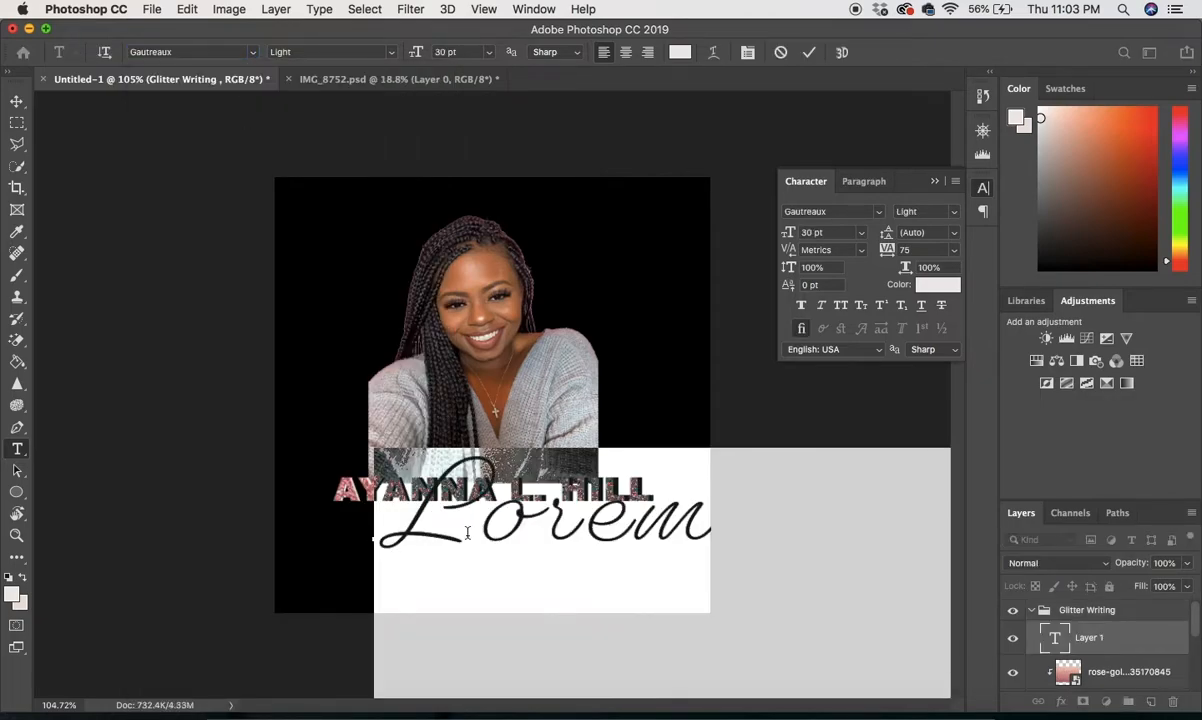
type("A")
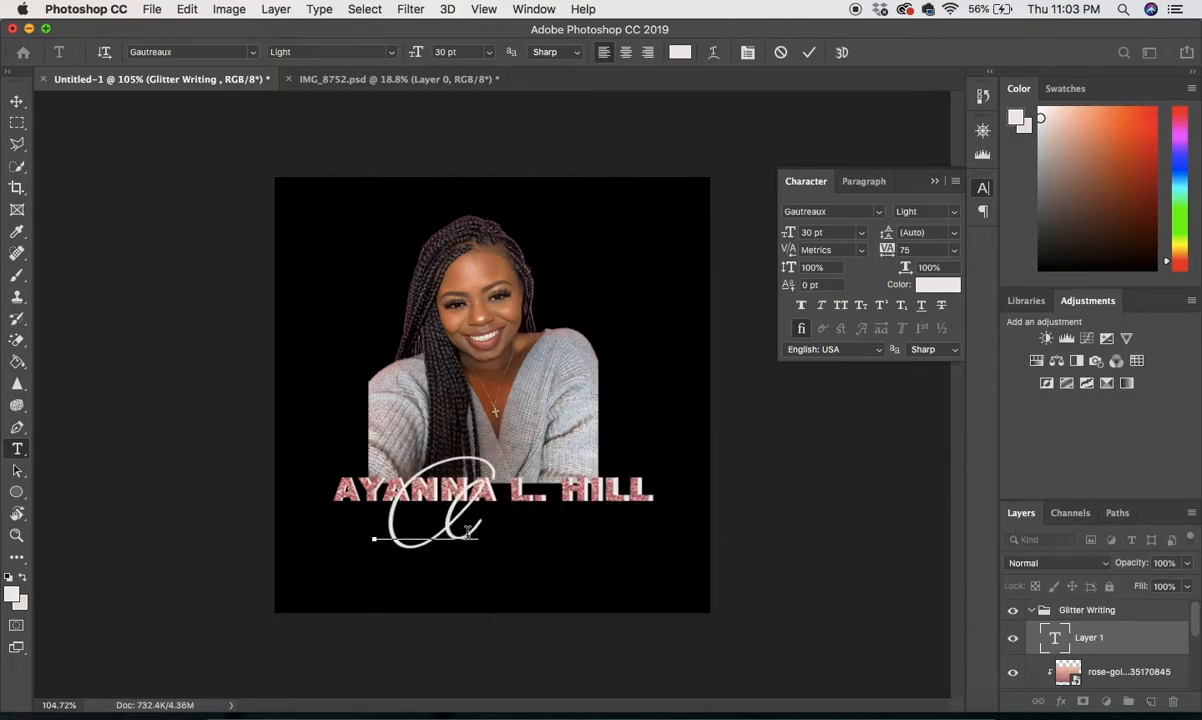
type("yann")
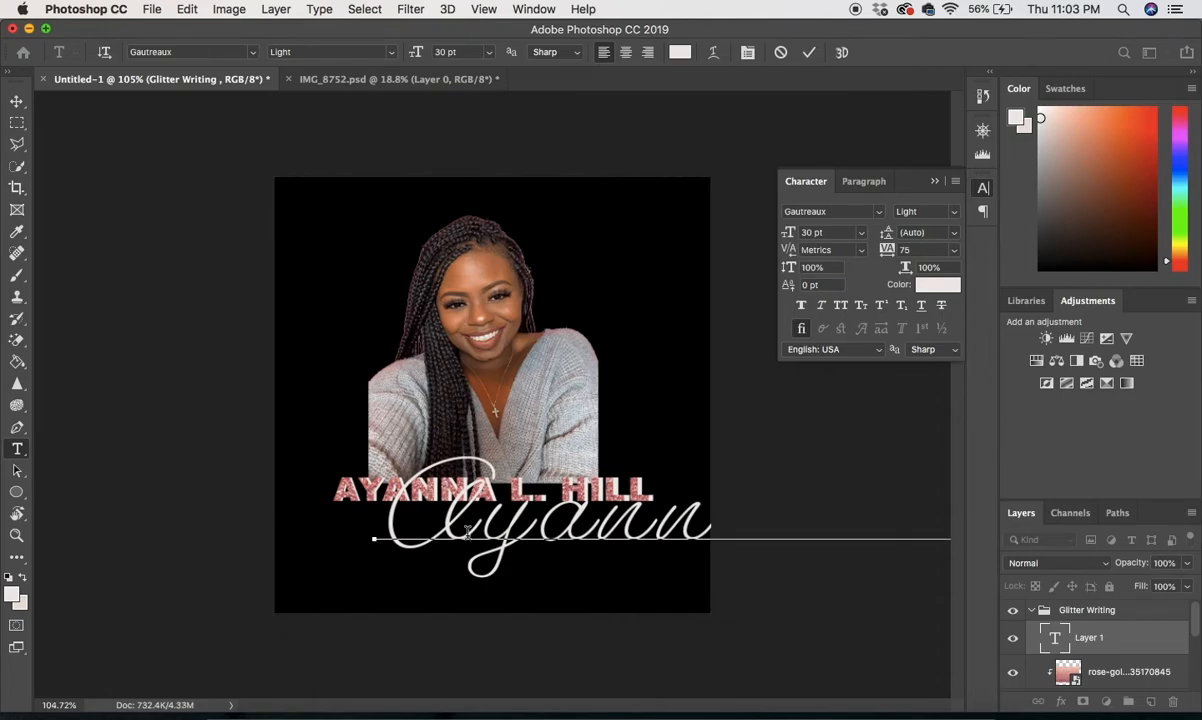
left_click(16, 101)
Step: Scale the script name down proportionally to about 30% so it fits within the canvas
key("super+t")
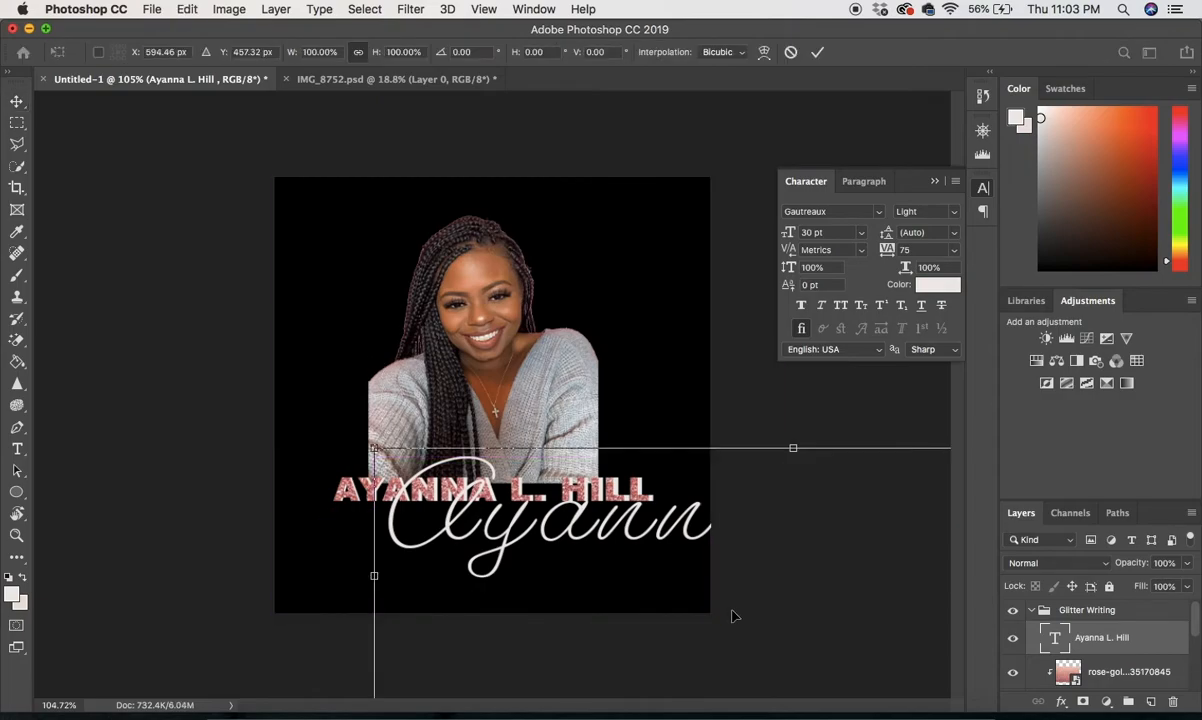
key("super+0")
left_click_drag(810, 525, 550, 496)
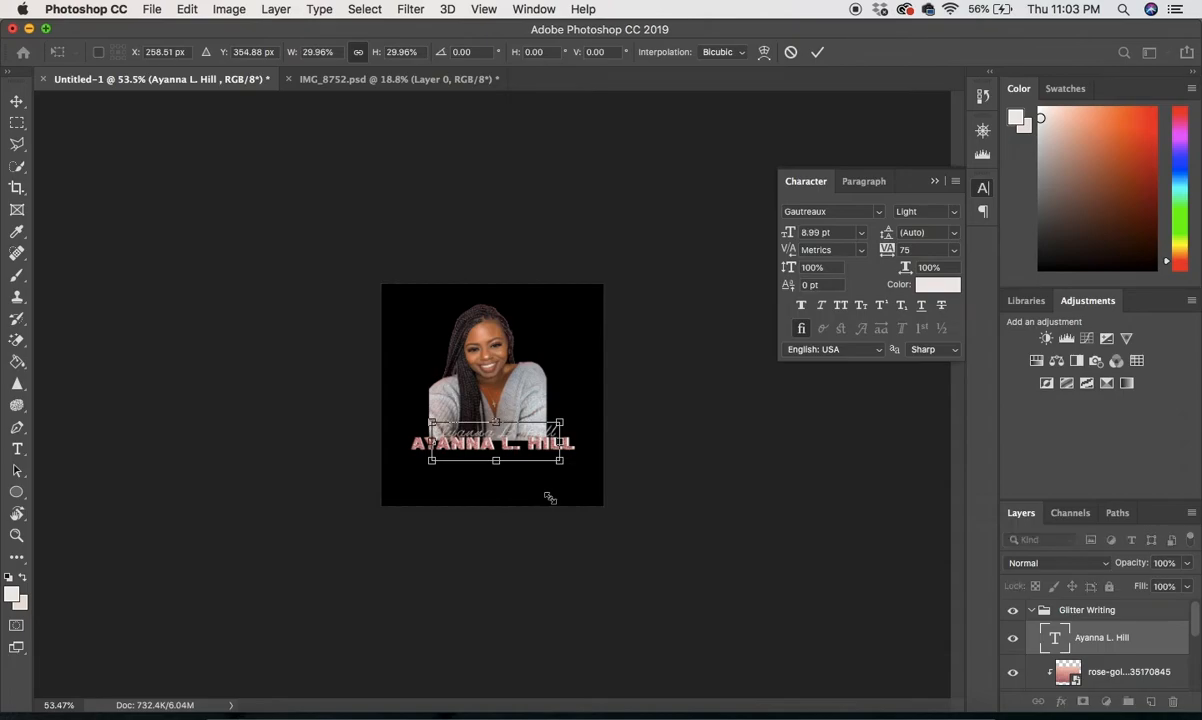
key("super+0")
key("super+0")
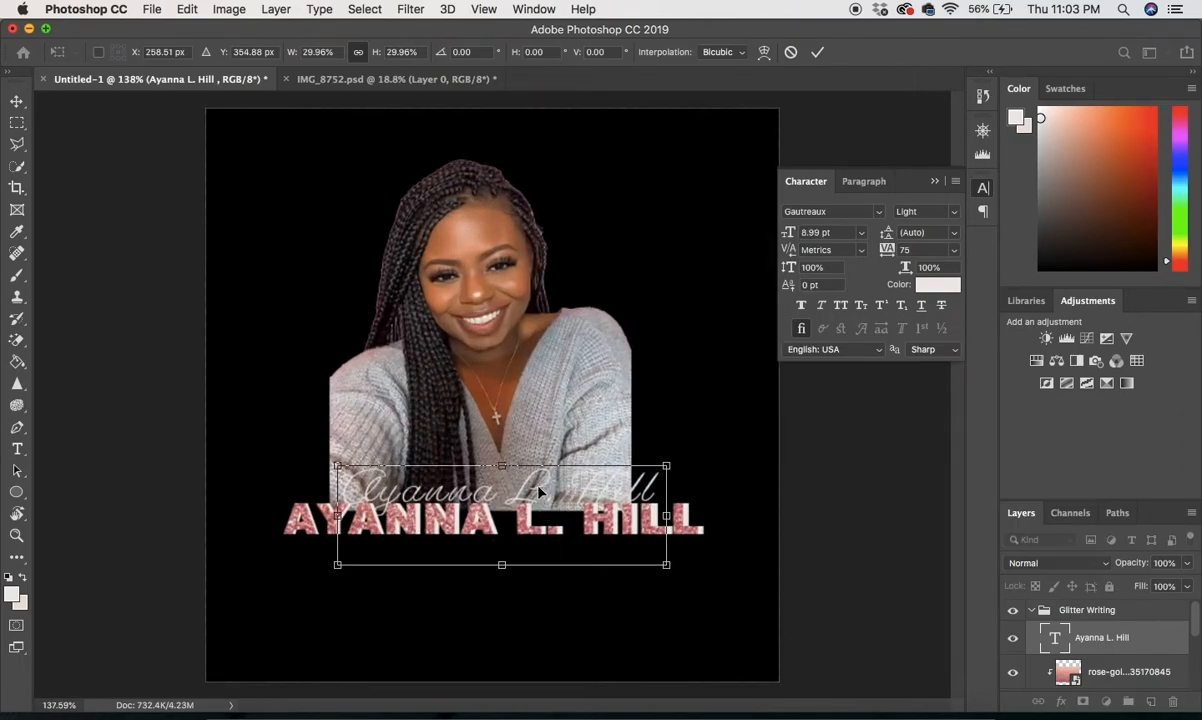
Step: Move the script name down over the glitter name and enlarge it to about 38.33%, matching the glitter lettering's width
left_click_drag(538, 492, 487, 528)
left_click_drag(620, 562, 646, 587)
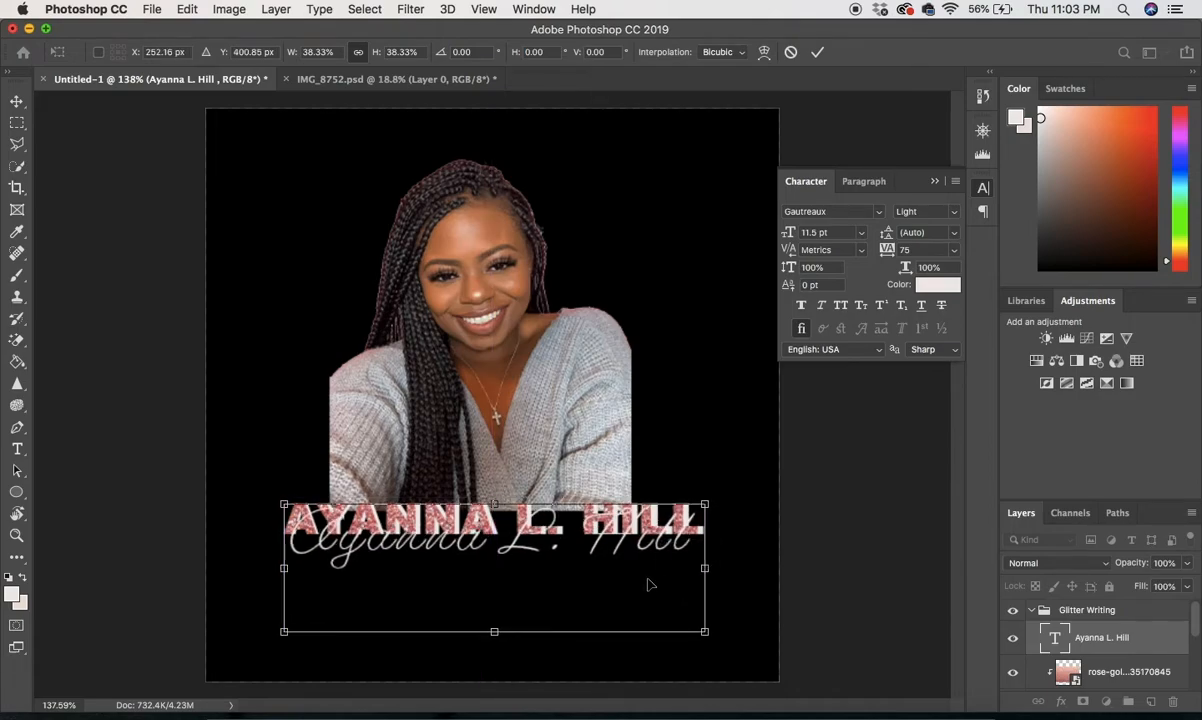
scroll(690, 582, "down", 3)
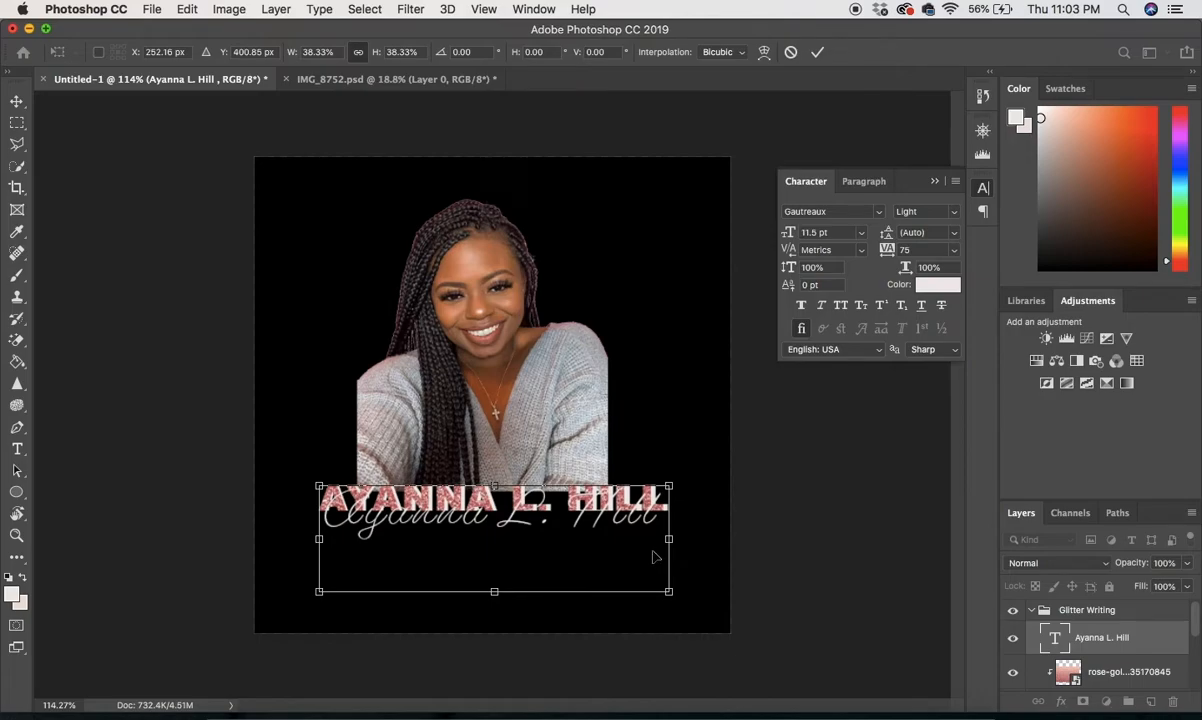
left_click_drag(655, 553, 657, 553)
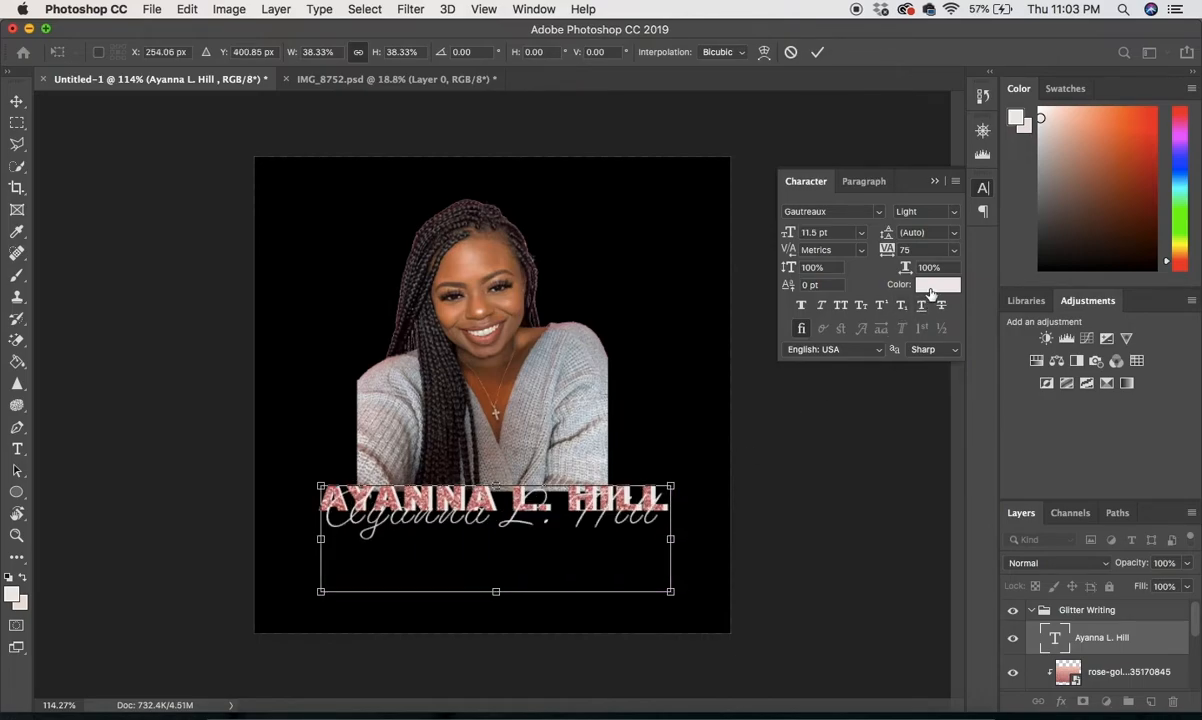
key("Return")
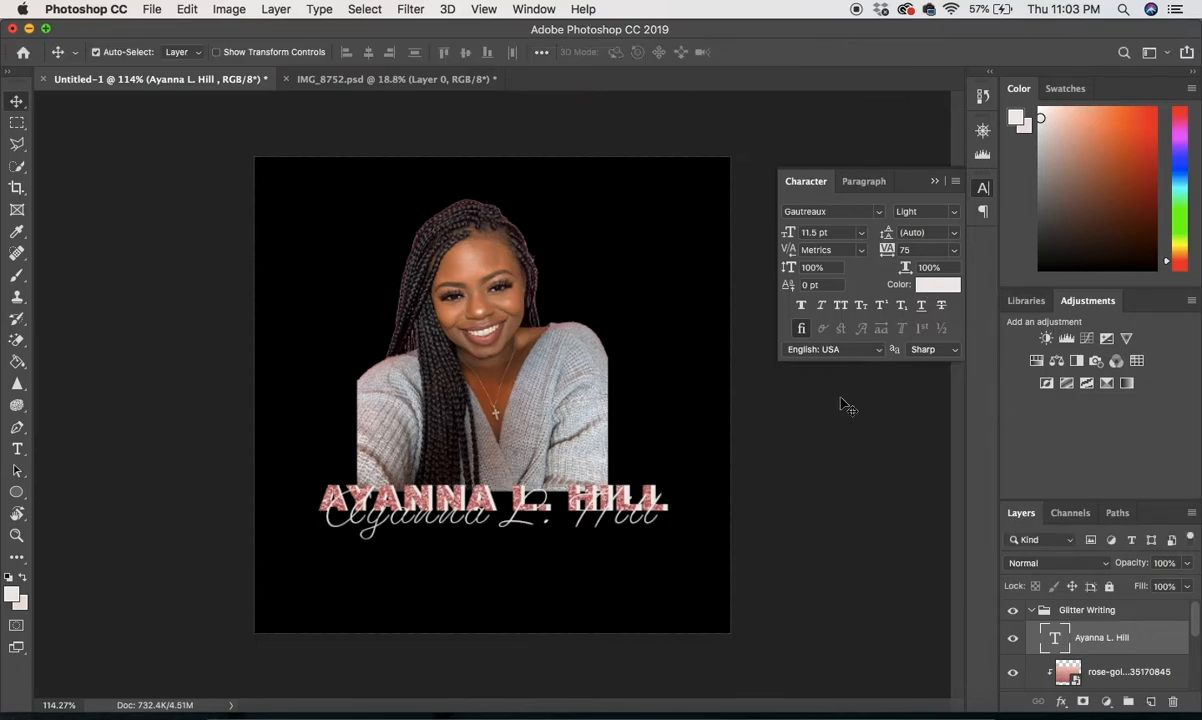
Step: Set the script name's text color to #ebe0da
left_click(932, 287)
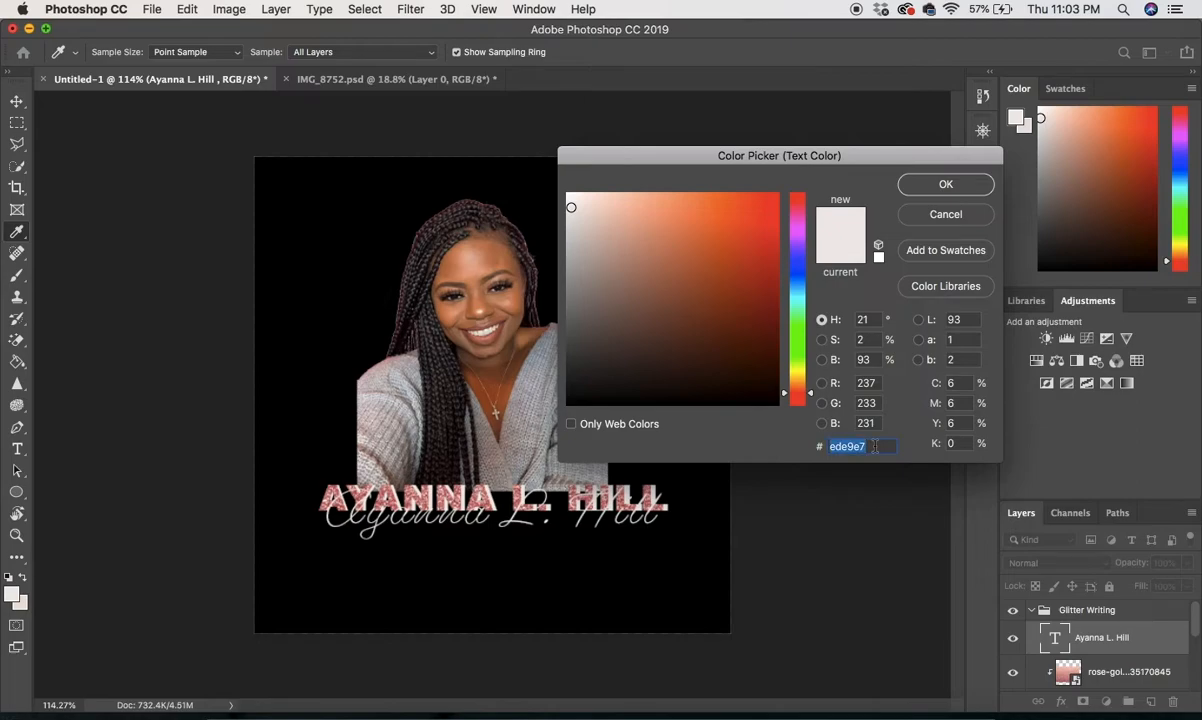
type("eb")
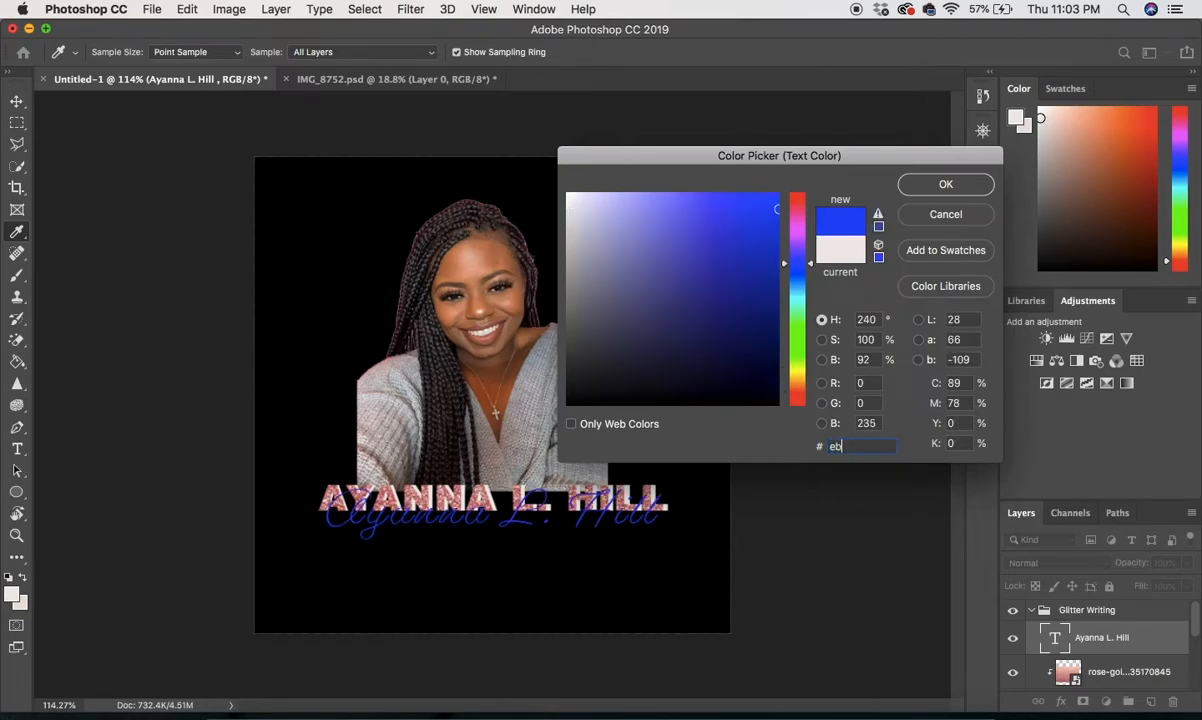
type("e")
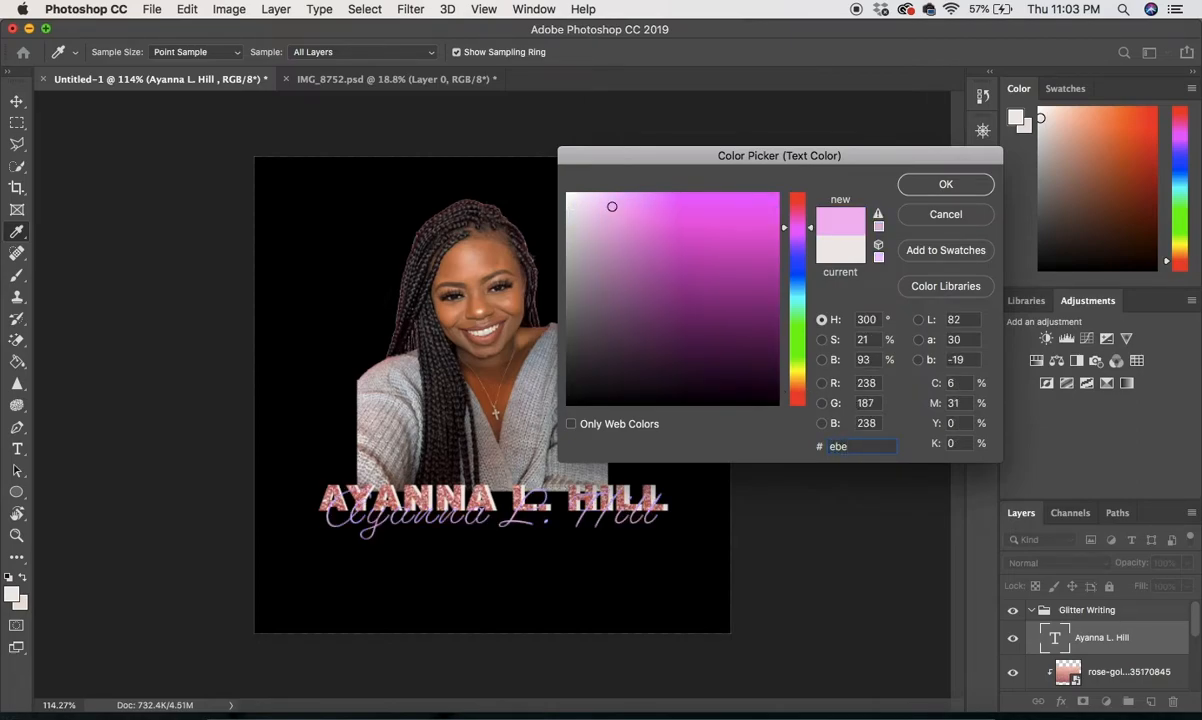
type("0d")
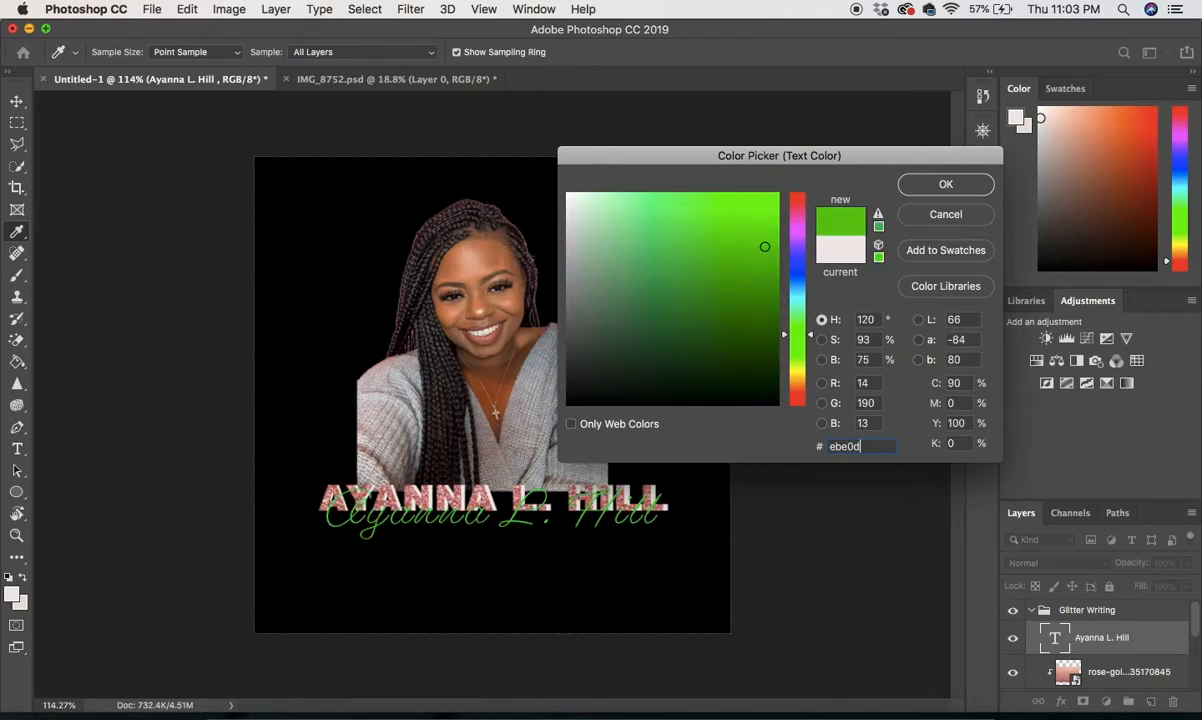
type("a")
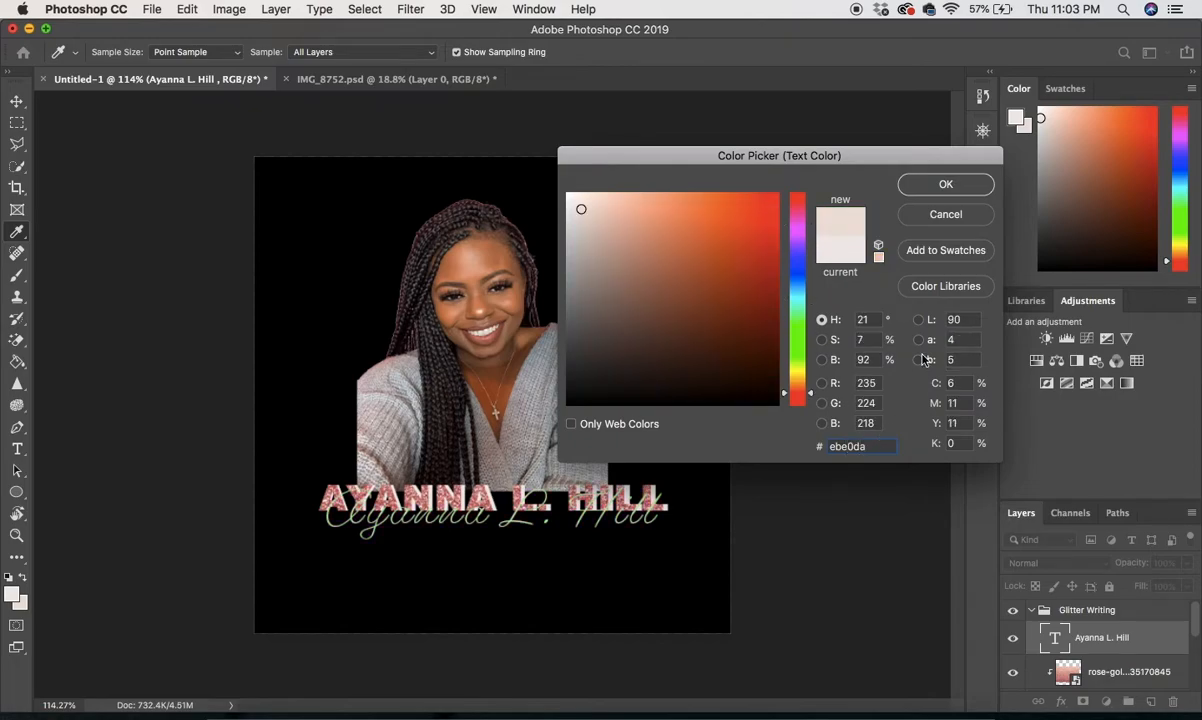
left_click(955, 188)
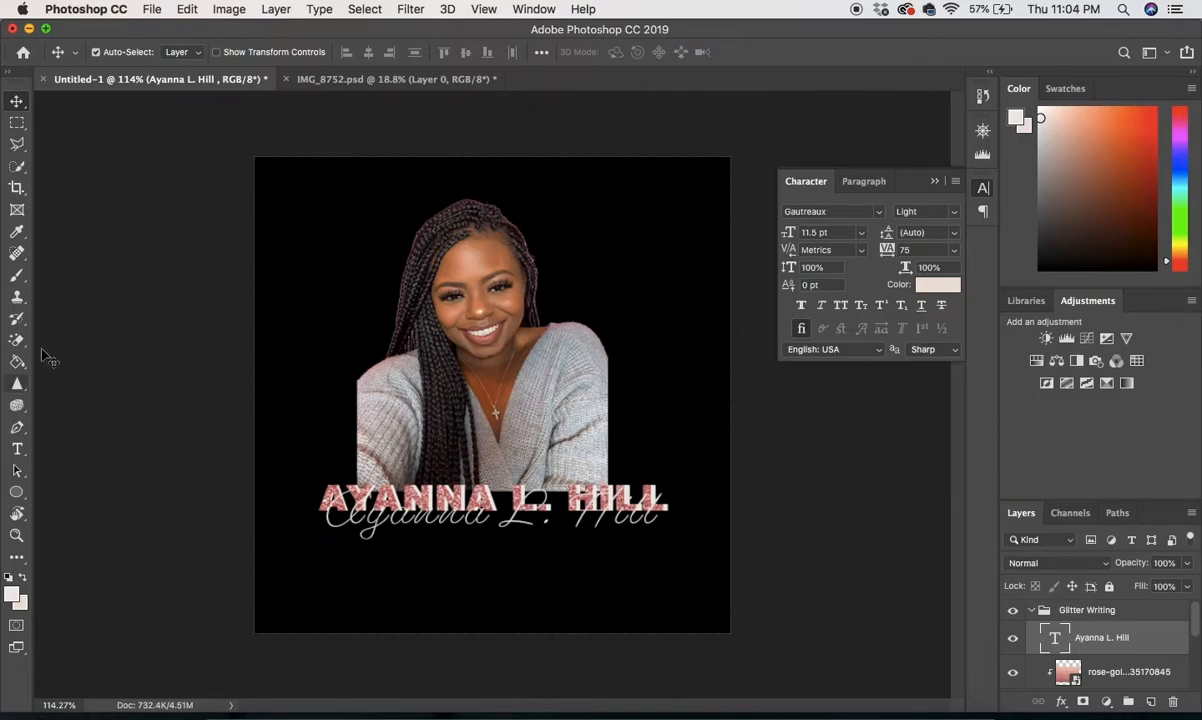
Step: Draw a filled ellipse of about 339 by 345 px over the portrait and center it on the figure
left_click(16, 491)
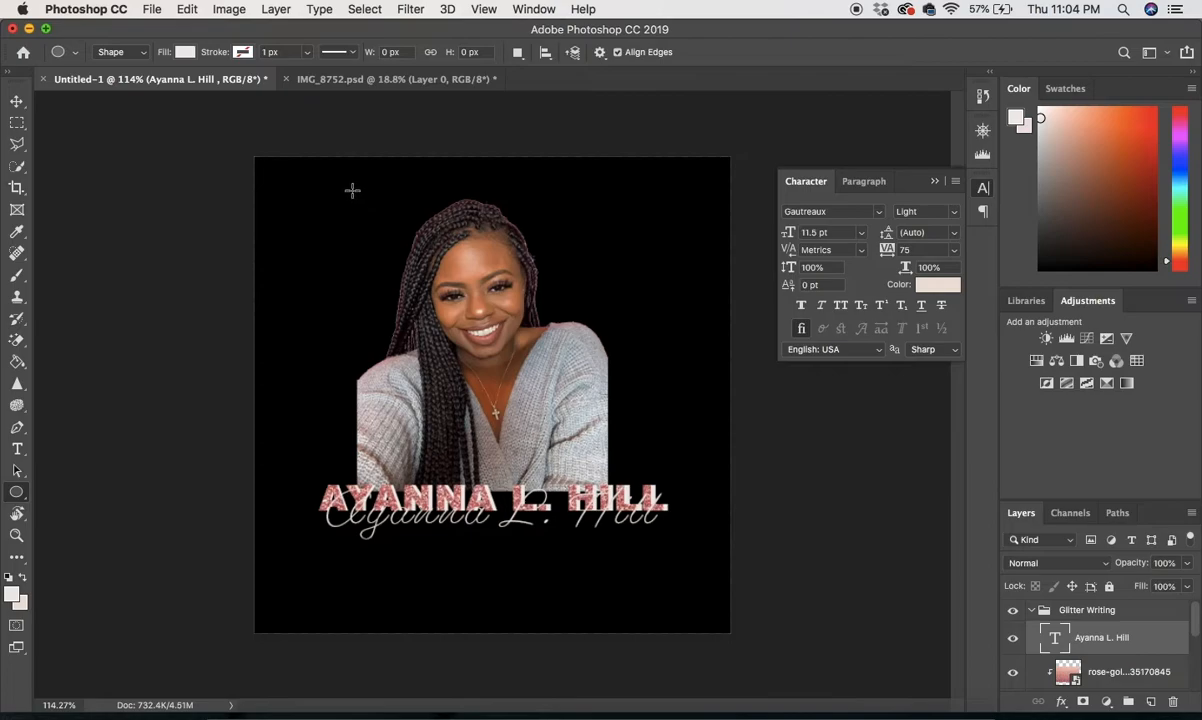
left_click_drag(351, 188, 674, 517)
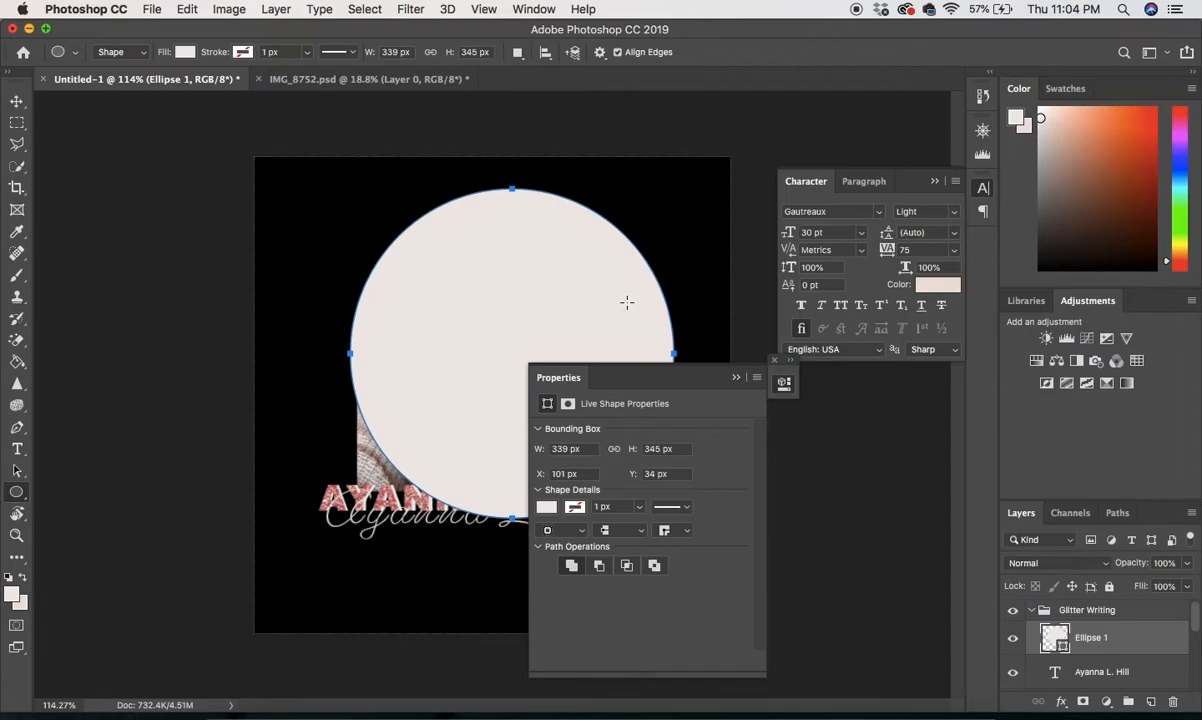
left_click(736, 381)
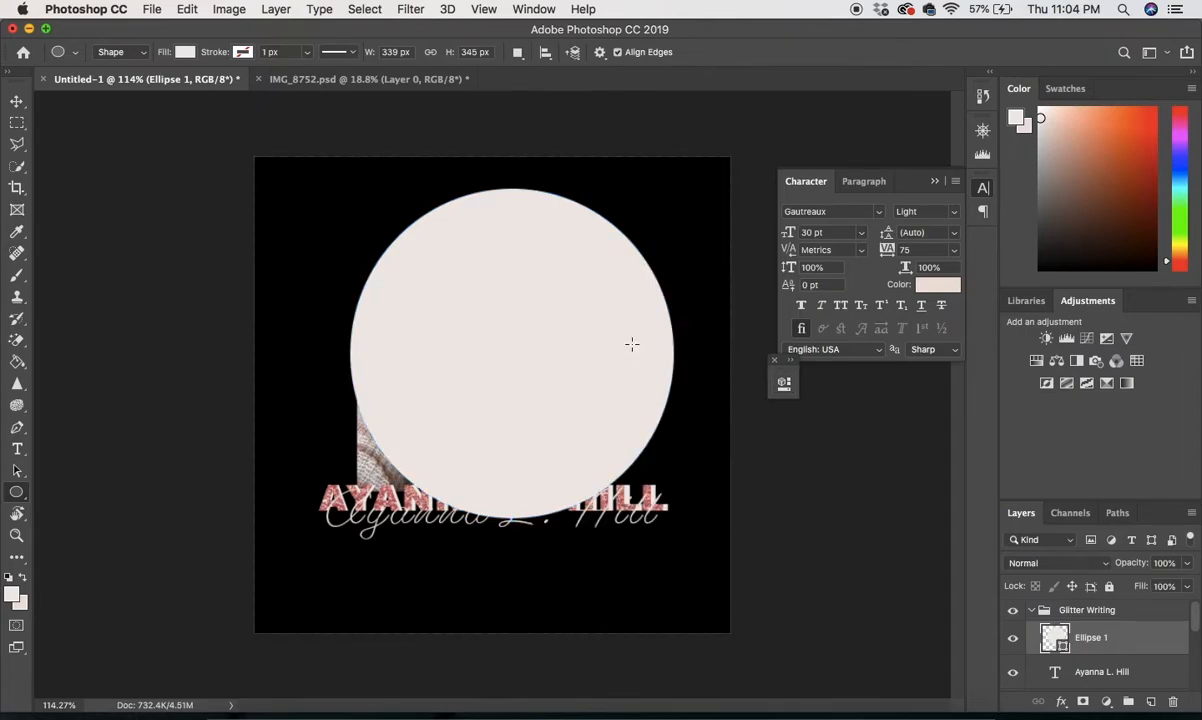
key("v")
left_click_drag(632, 349, 605, 352)
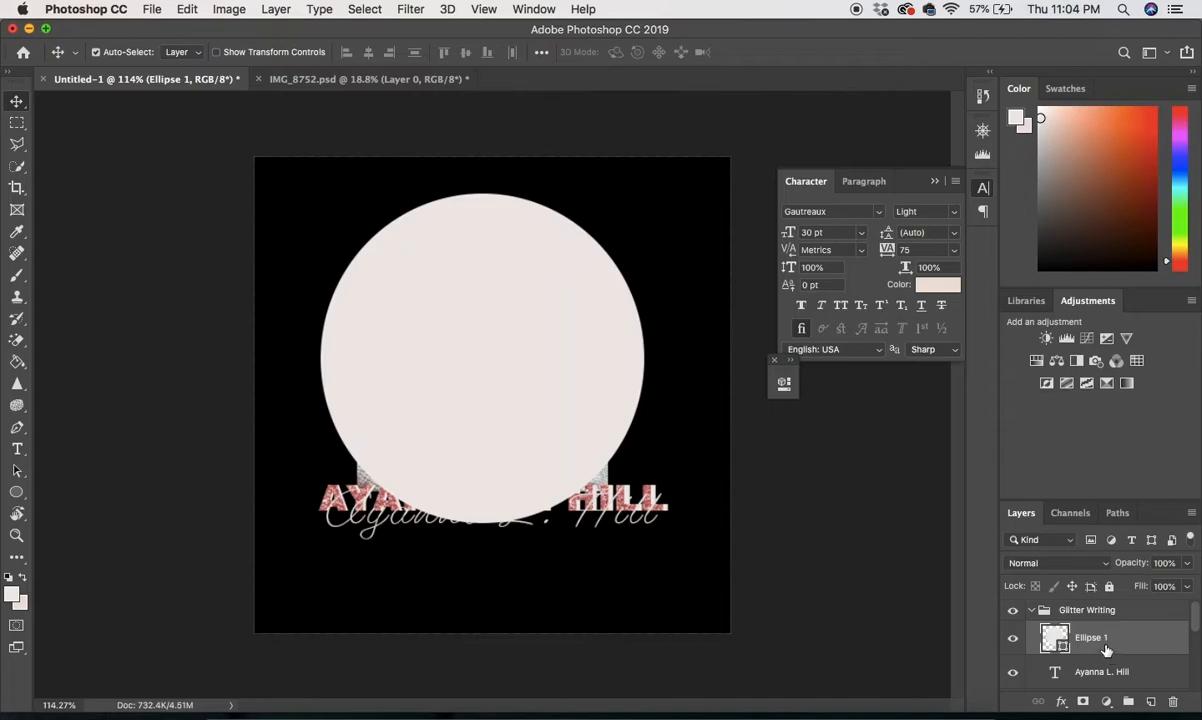
Step: Move the ellipse layer below the portrait, directly above the Background, and adjust its position behind the figure
left_click_drag(1106, 650, 1099, 608)
mouse_move(1100, 646)
left_mouse_down()
mouse_move(1098, 703)
mouse_move(1100, 641)
mouse_move(1100, 654)
left_mouse_up()
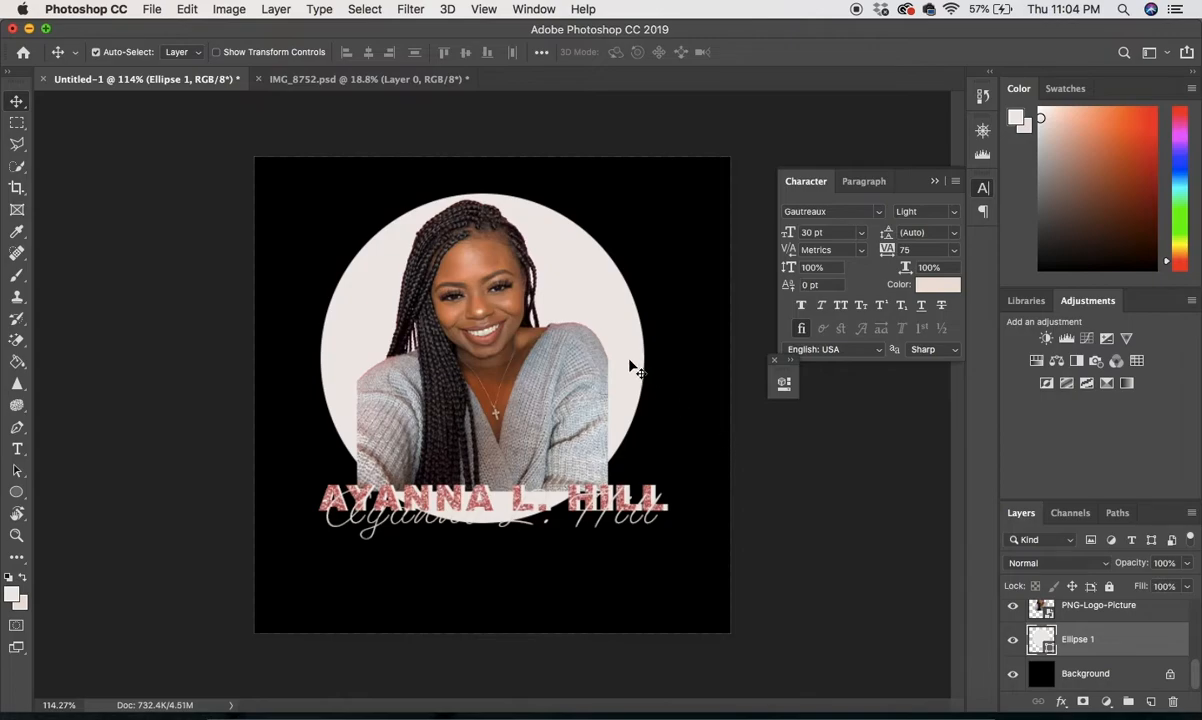
left_click_drag(630, 363, 637, 357)
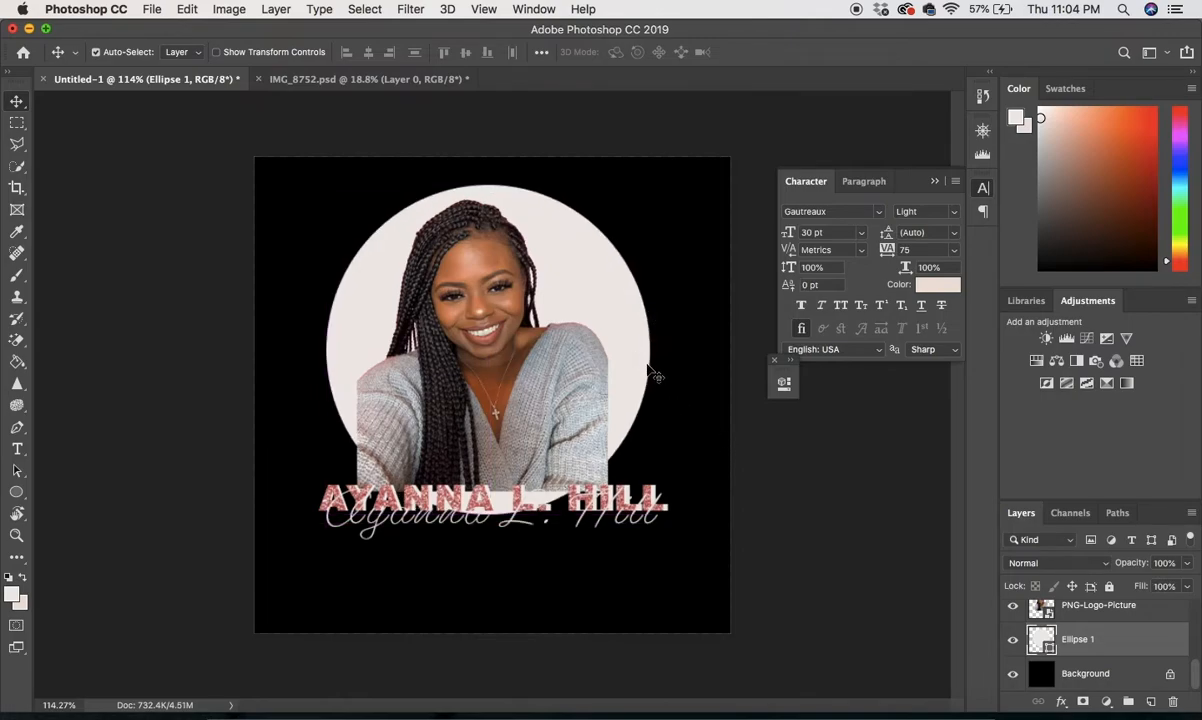
left_click_drag(641, 364, 648, 372)
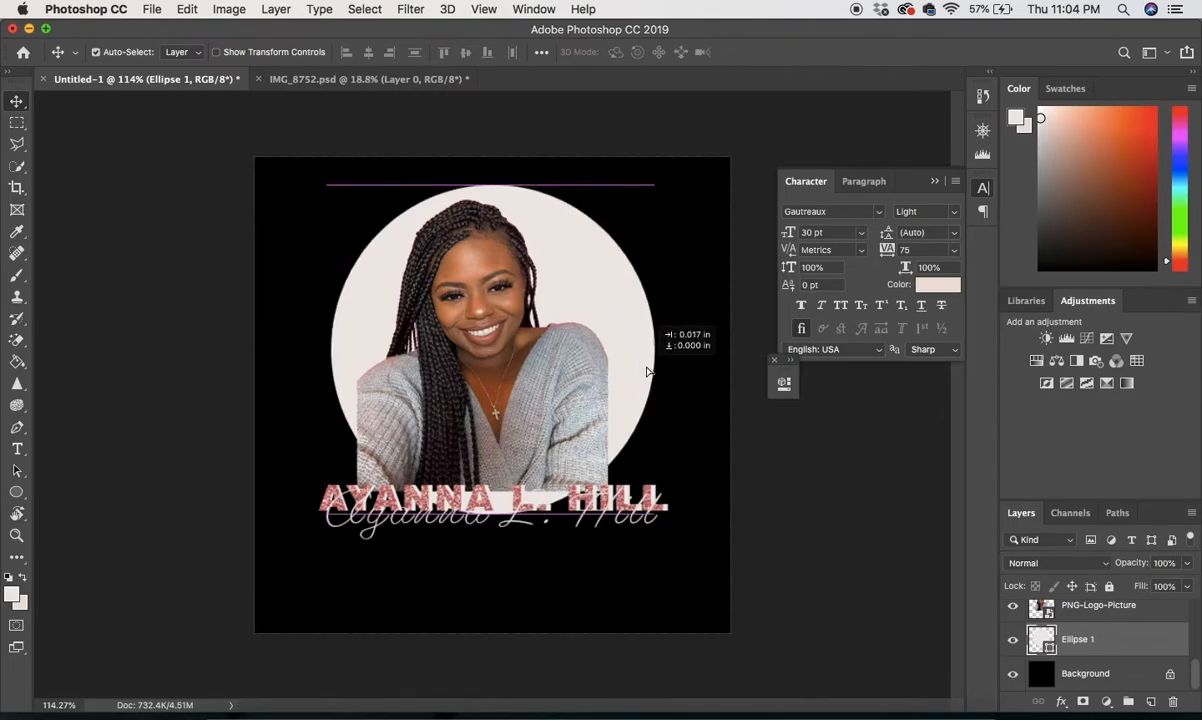
left_click_drag(646, 372, 645, 361)
Step: Rename the ellipse layer as Pink Circle
double_click(1080, 640)
type("G")
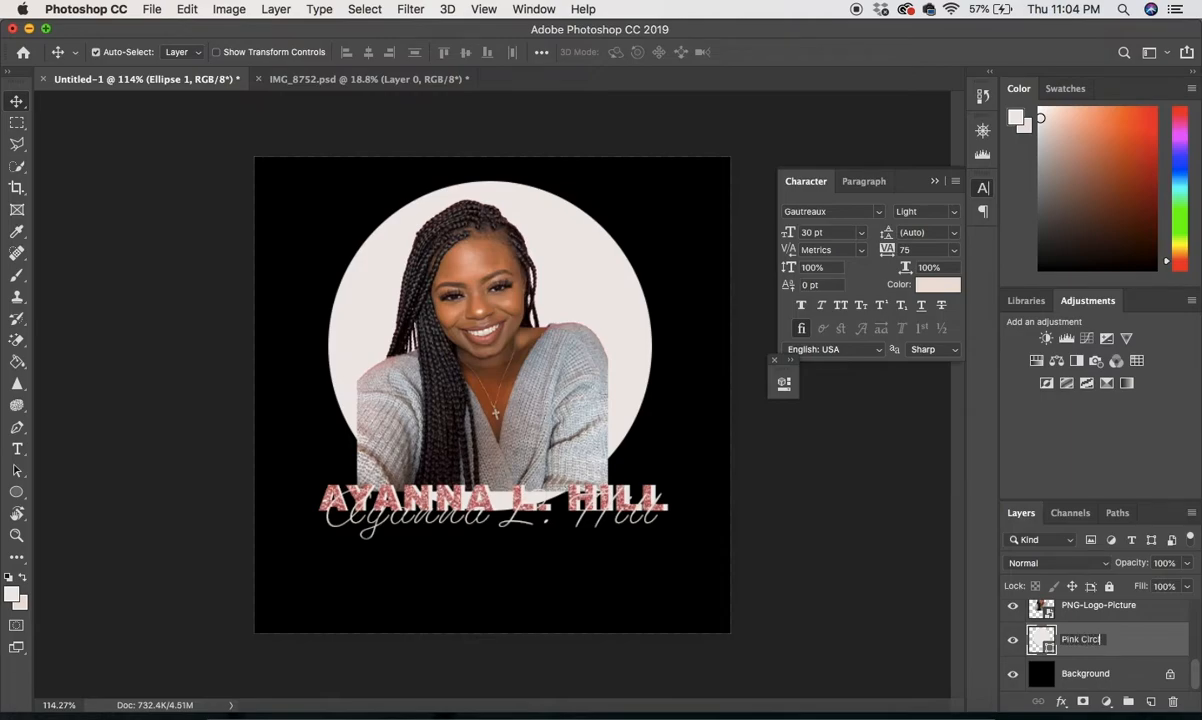
key("Return")
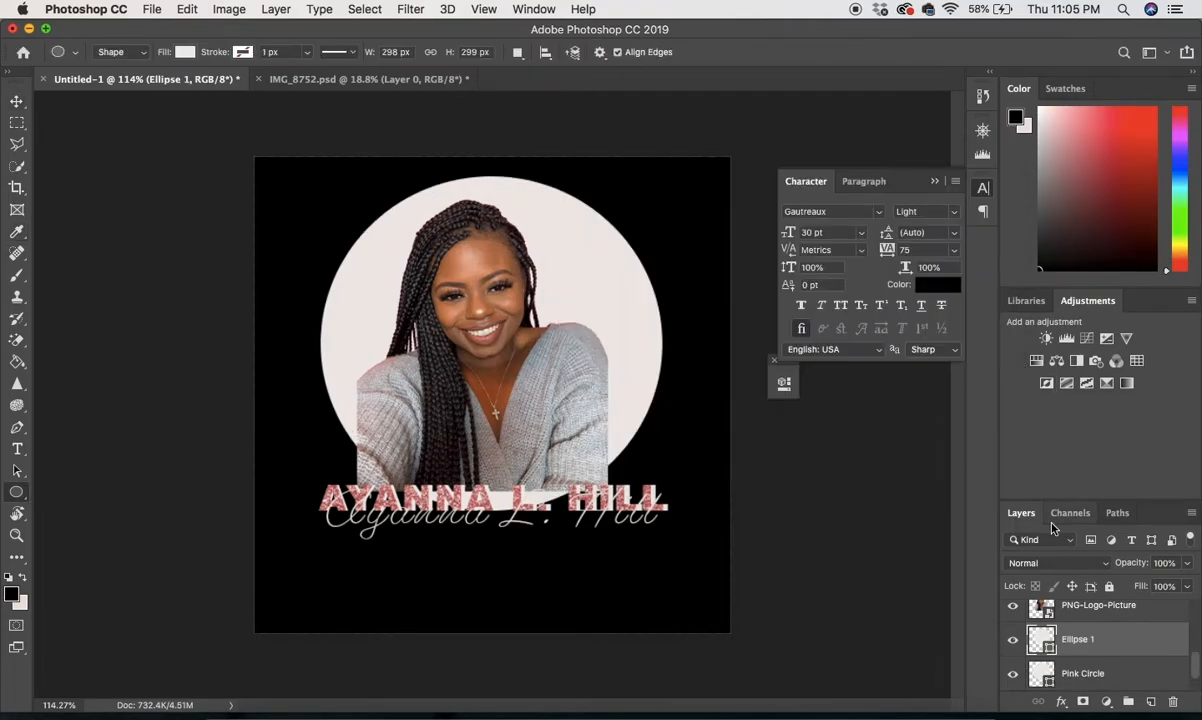
Step: Change the smaller inner ellipse's fill to near-black #0b0a09 so the pink circle shows as a ring
double_click(1045, 637)
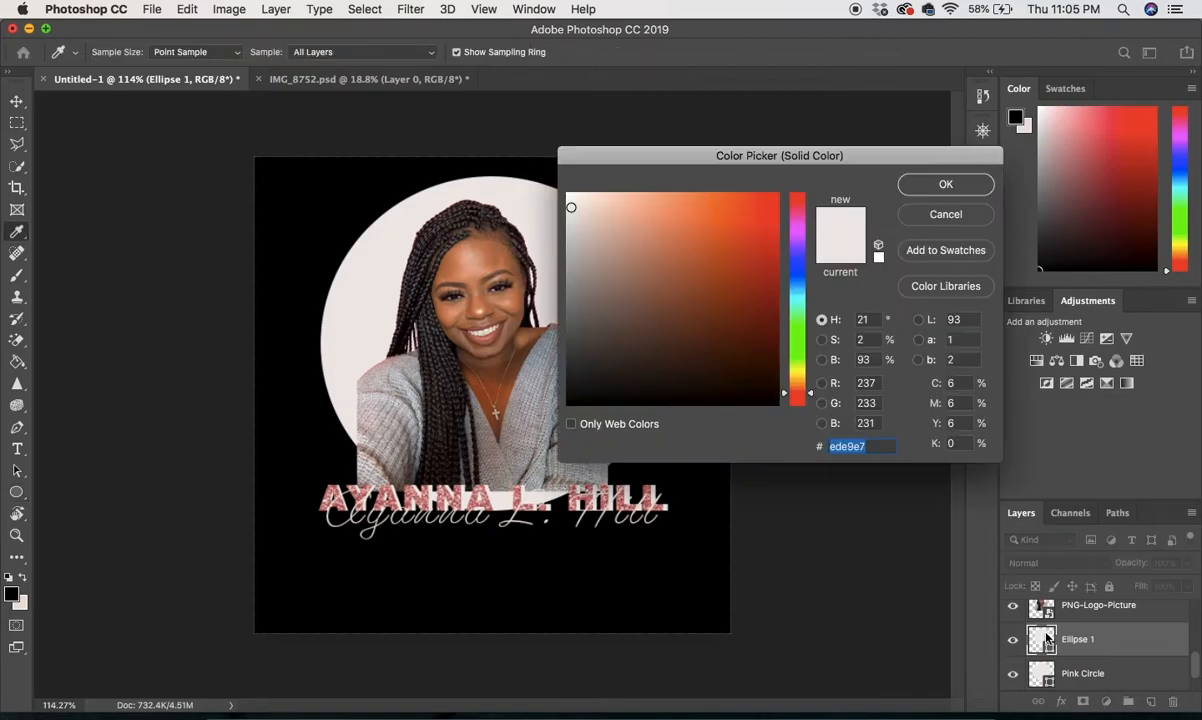
mouse_move(726, 344)
left_mouse_down()
mouse_move(727, 365)
mouse_move(597, 396)
left_mouse_up()
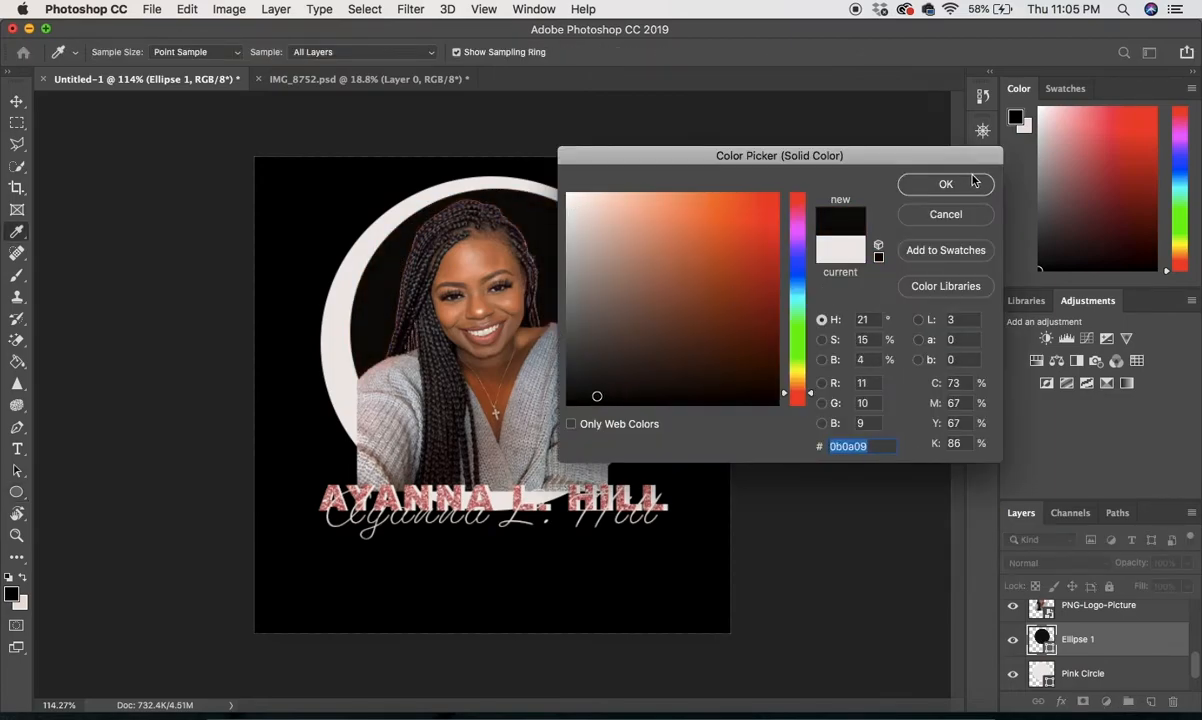
left_click(904, 180)
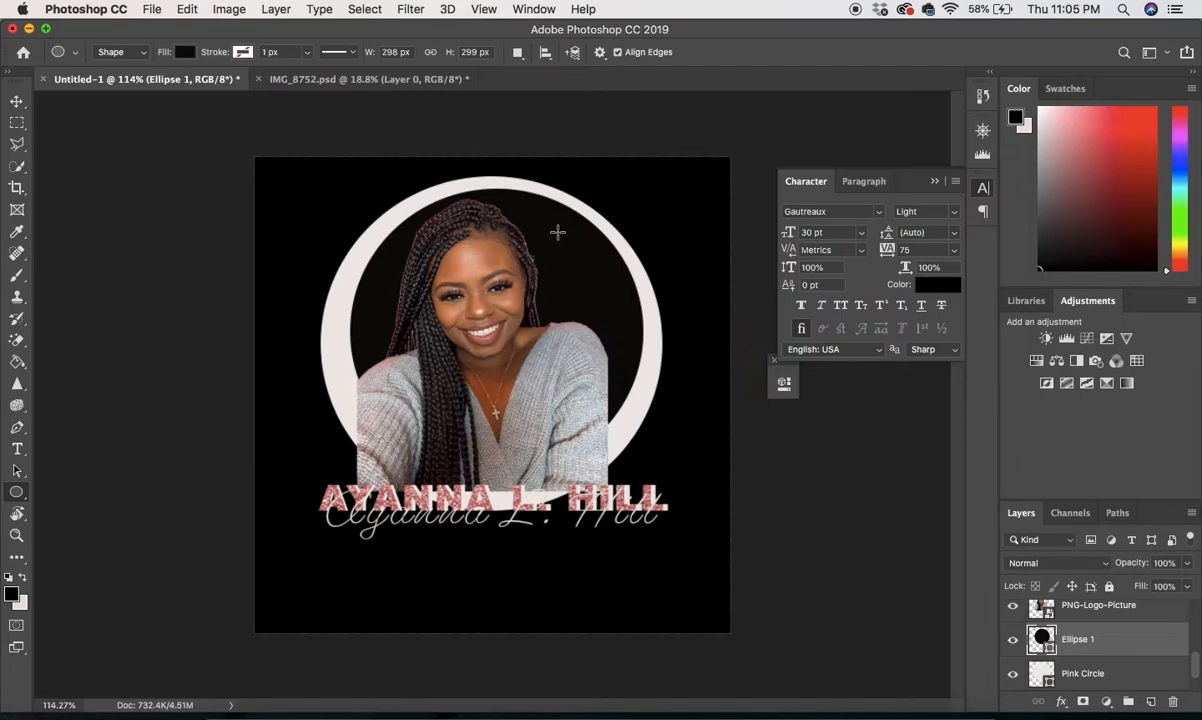
Step: Enlarge the inner black ellipse to about 333 by 324 px and center it so the surrounding pink ring is thin and even
key("super+t")
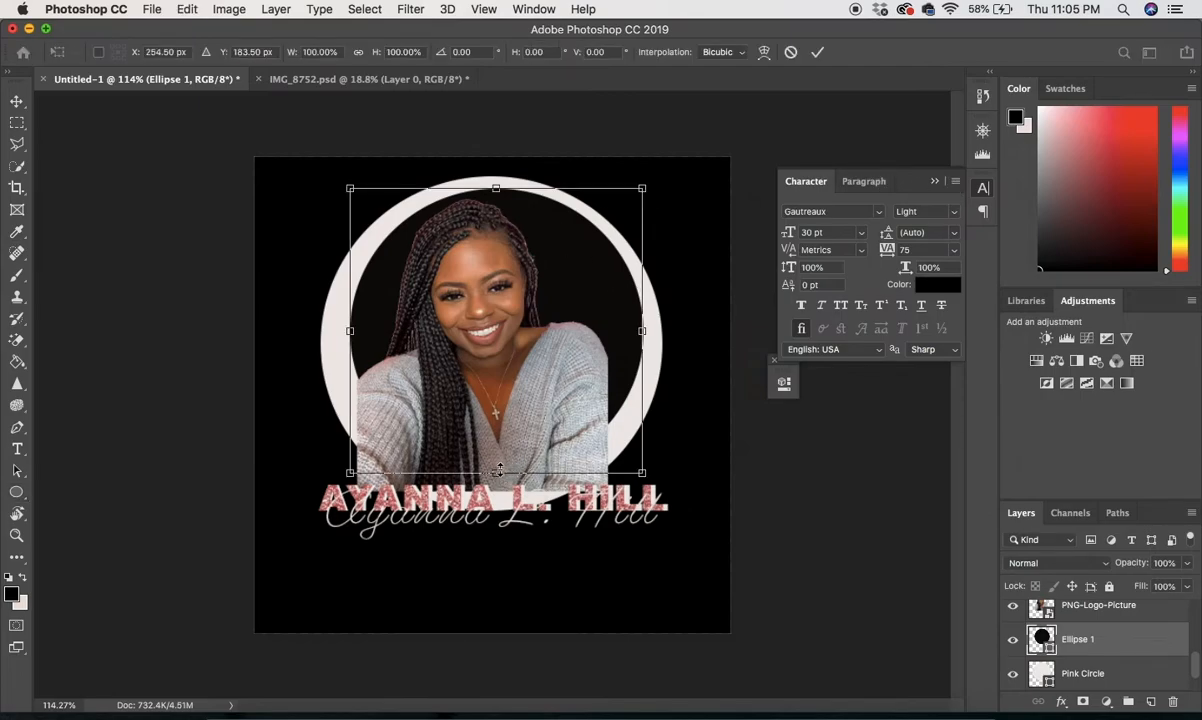
left_click_drag(496, 472, 496, 496)
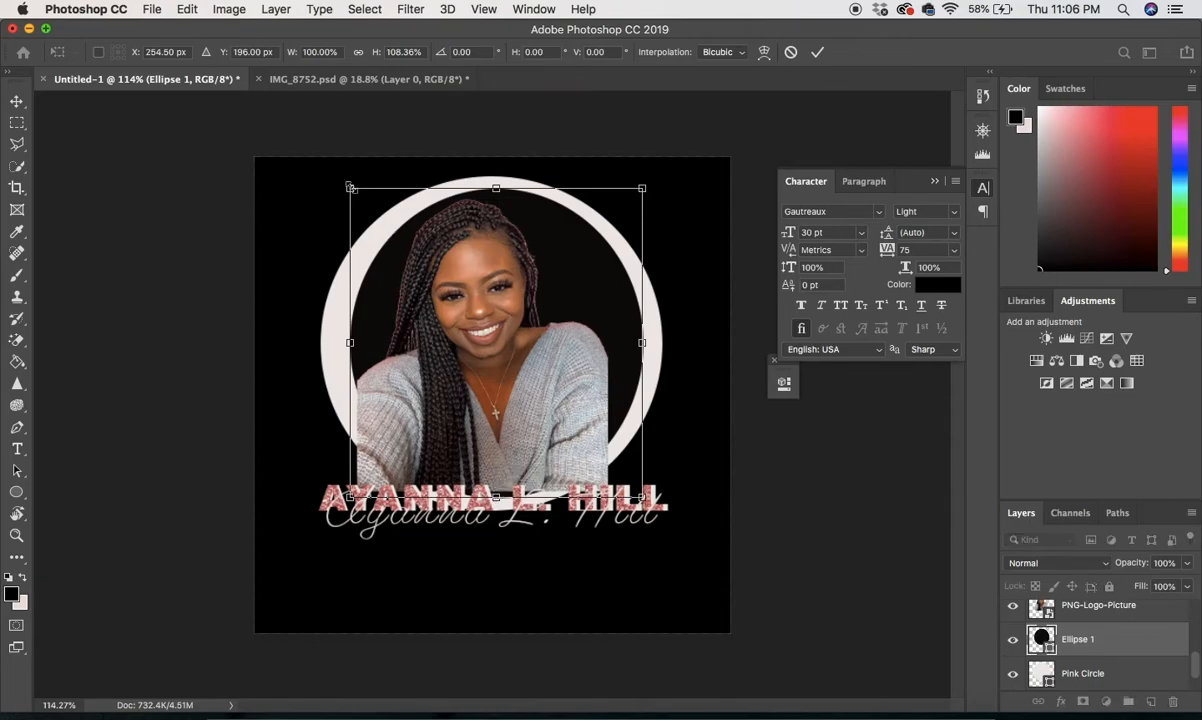
left_click_drag(347, 187, 338, 187)
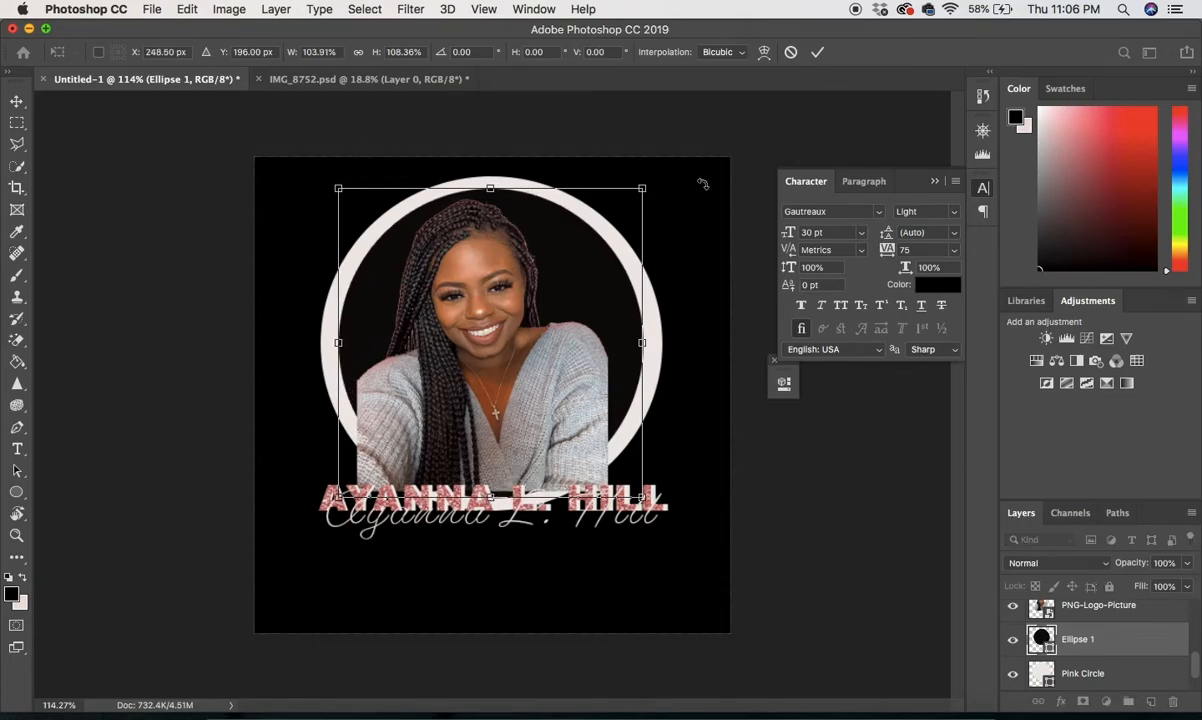
left_click_drag(649, 196, 655, 190)
left_click_drag(614, 250, 607, 250)
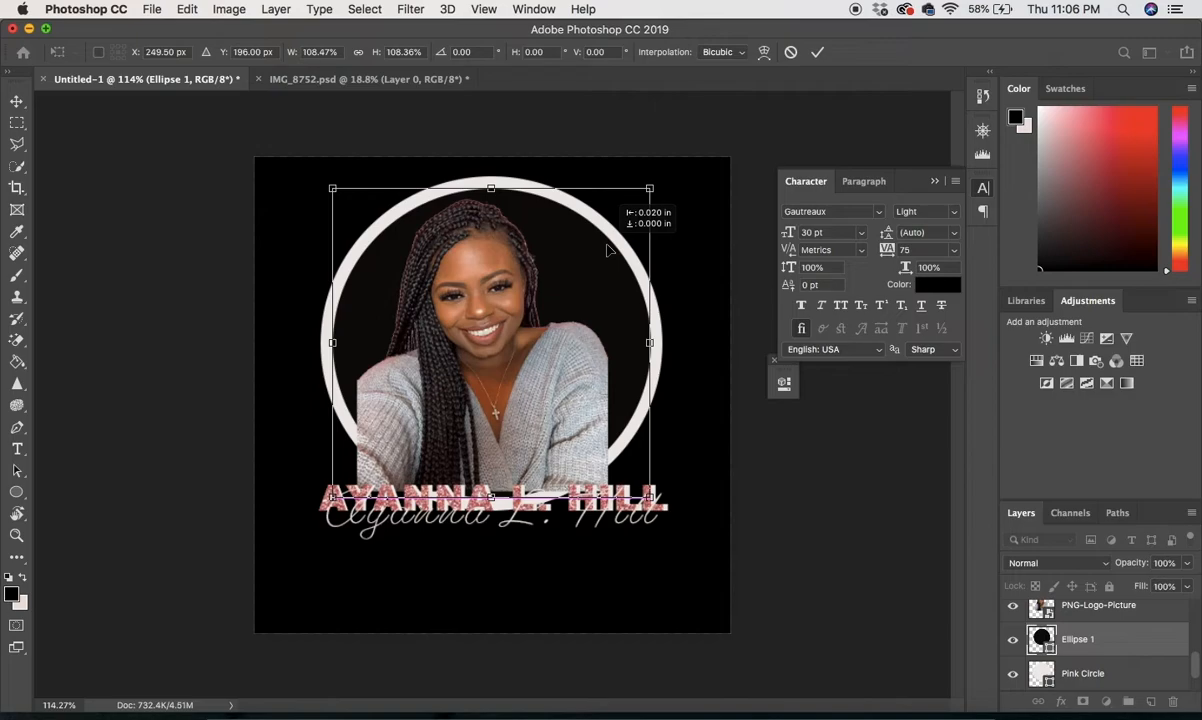
left_click_drag(607, 250, 607, 250)
key("Return")
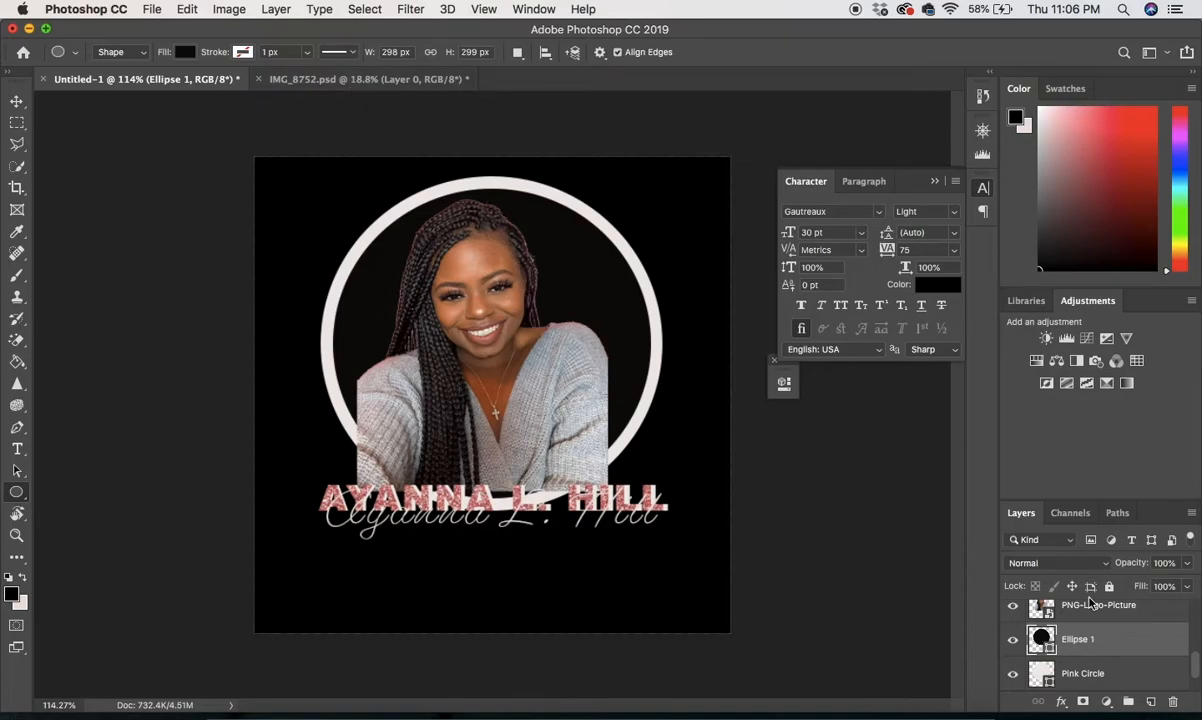
Step: Rename the inner black ellipse layer as Glitter Circle
scroll(1120, 636, "up", 2)
scroll(1120, 636, "up", 3)
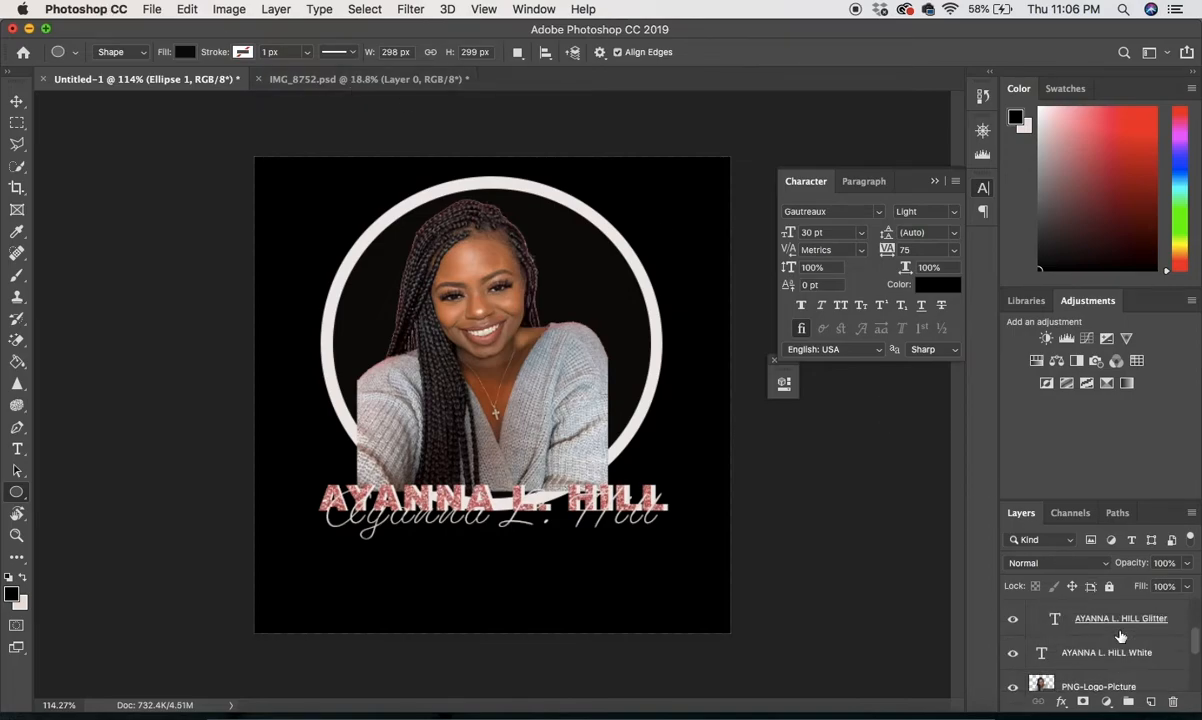
scroll(1120, 636, "up", 1)
left_click(1120, 632)
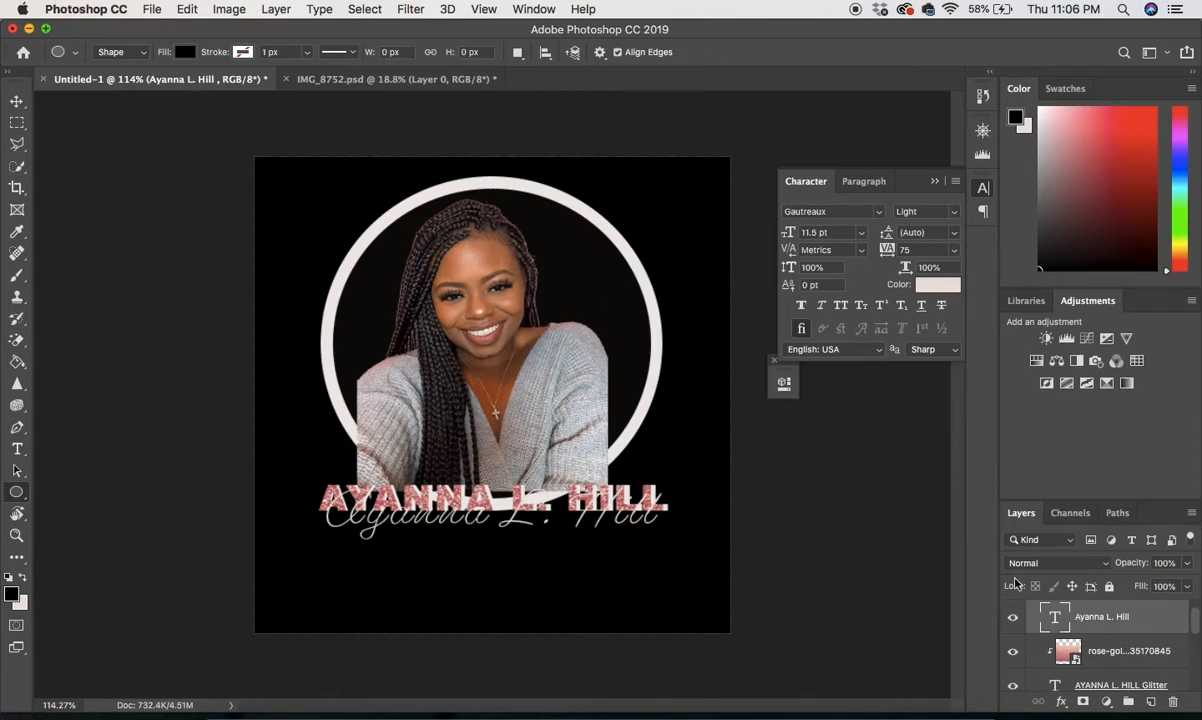
scroll(1114, 679, "down", 5)
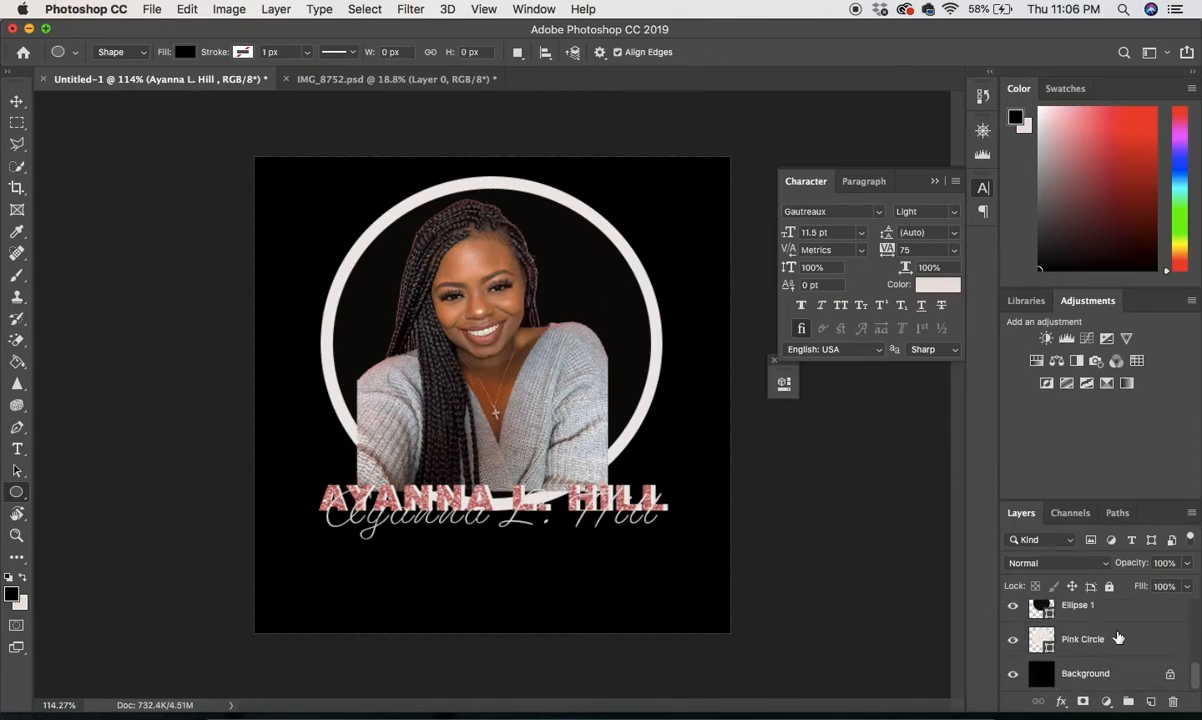
scroll(1080, 635, "up", 1)
double_click(1078, 634)
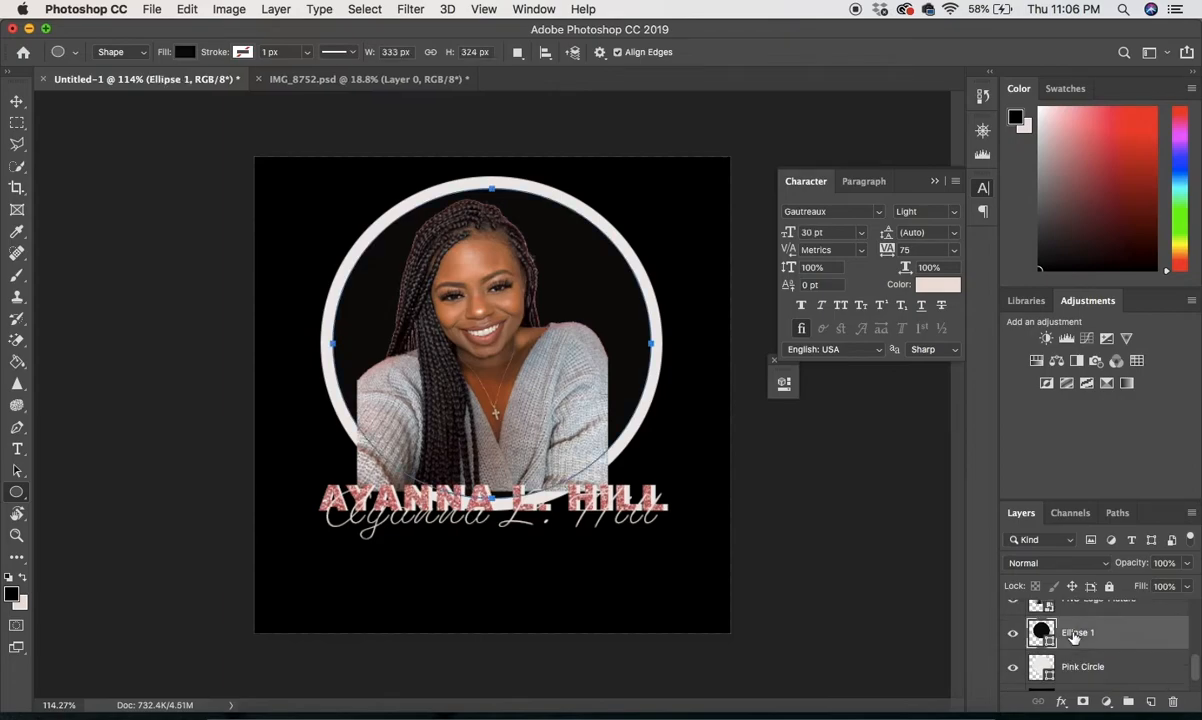
type("G")
key("Return")
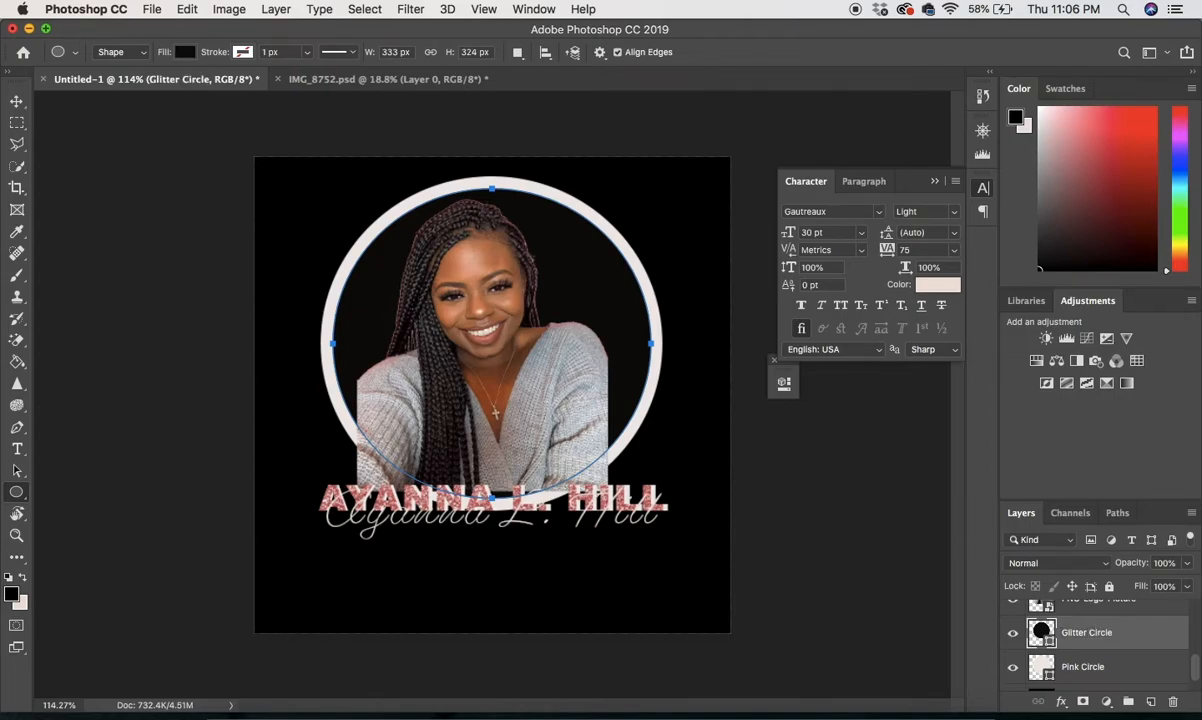
Step: Place the rose-gold glitter JPG as an embedded image above Glitter Circle and clip it to that layer
left_click(152, 9)
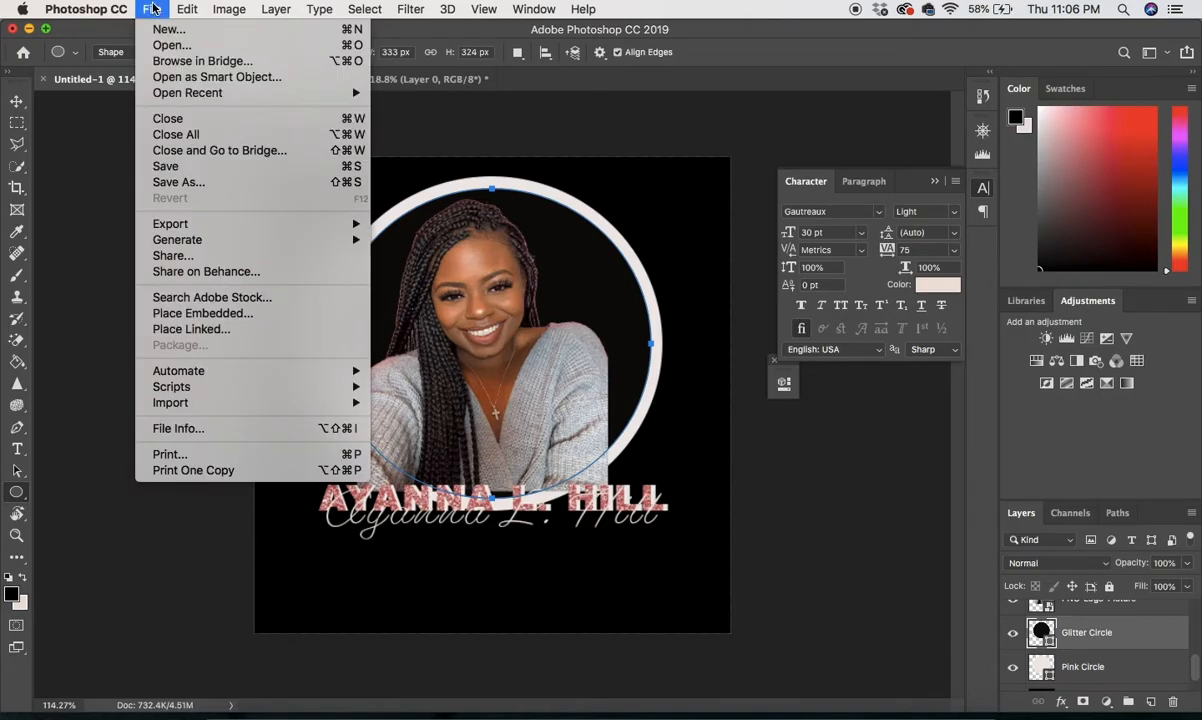
left_click(185, 314)
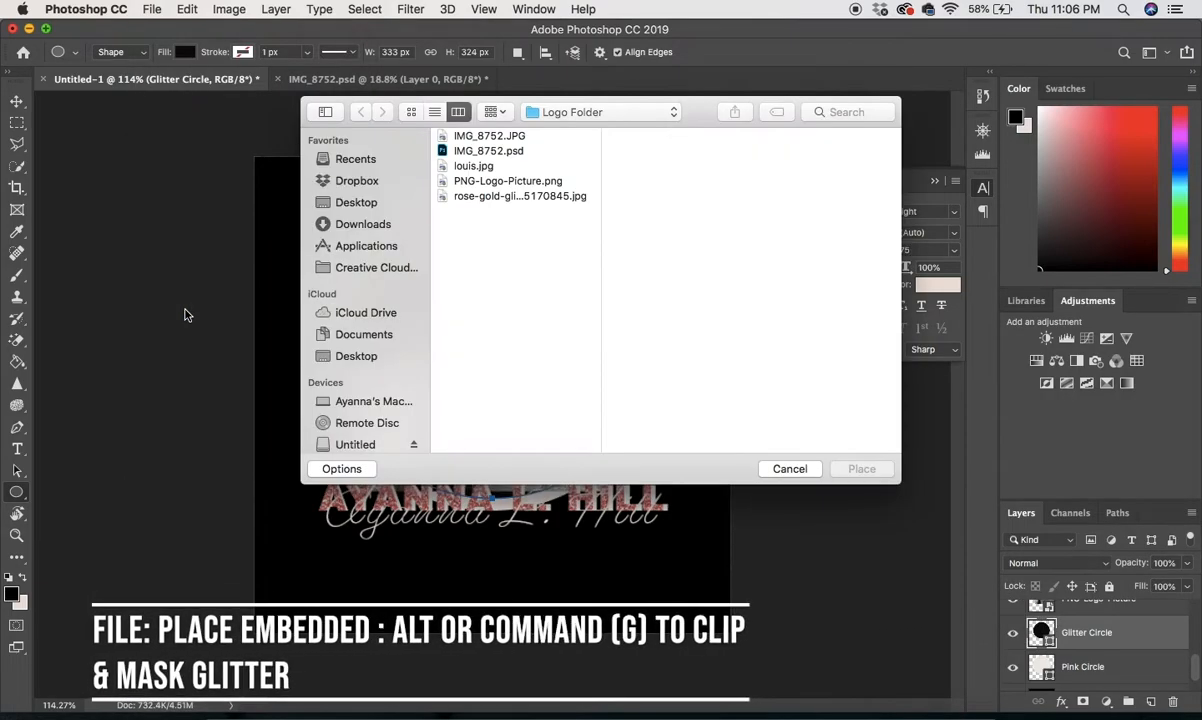
left_click(466, 197)
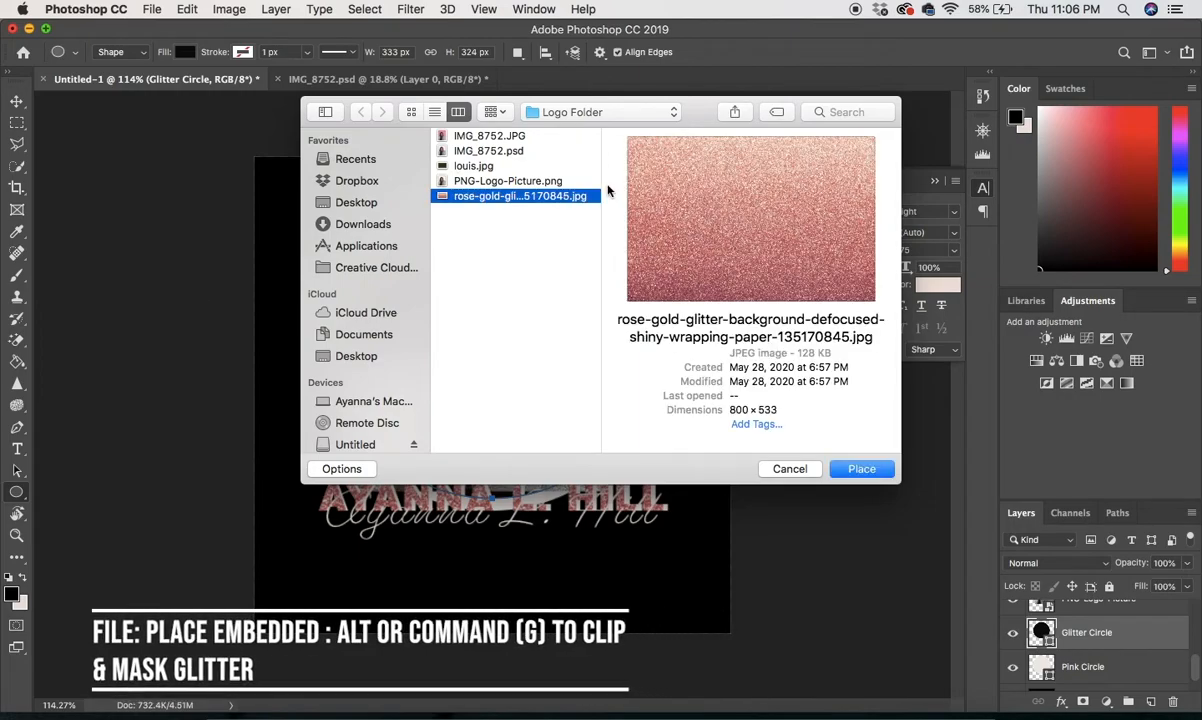
left_click(864, 469)
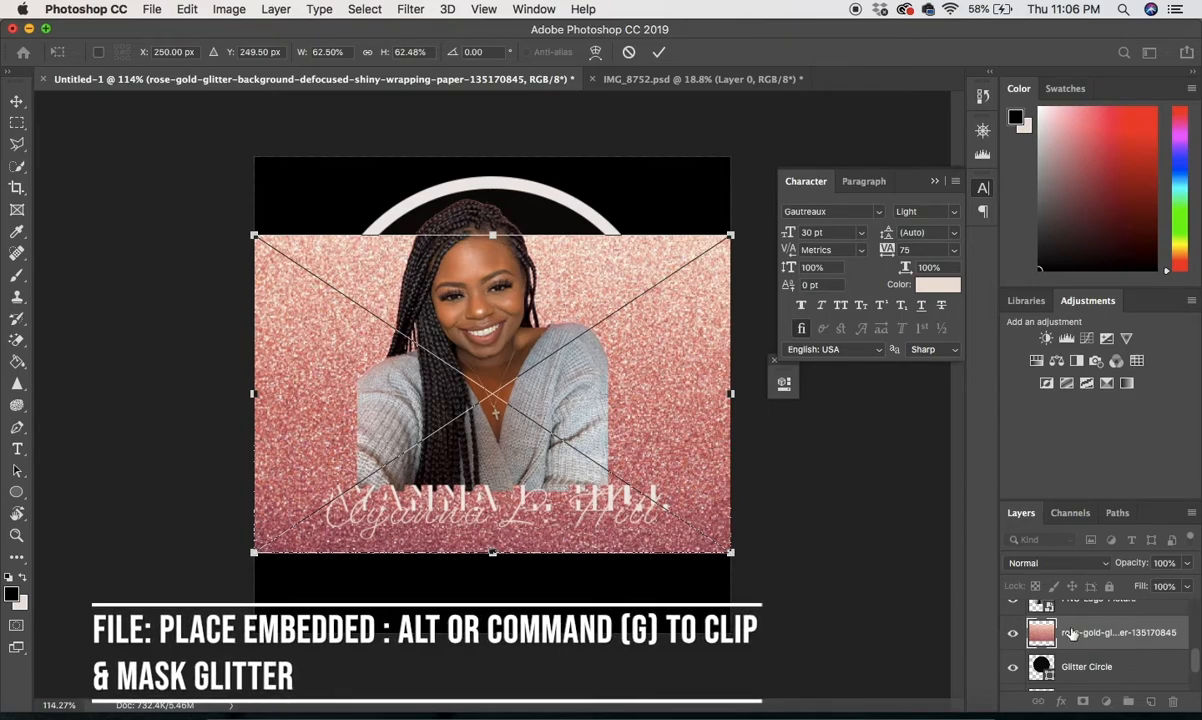
key("Return")
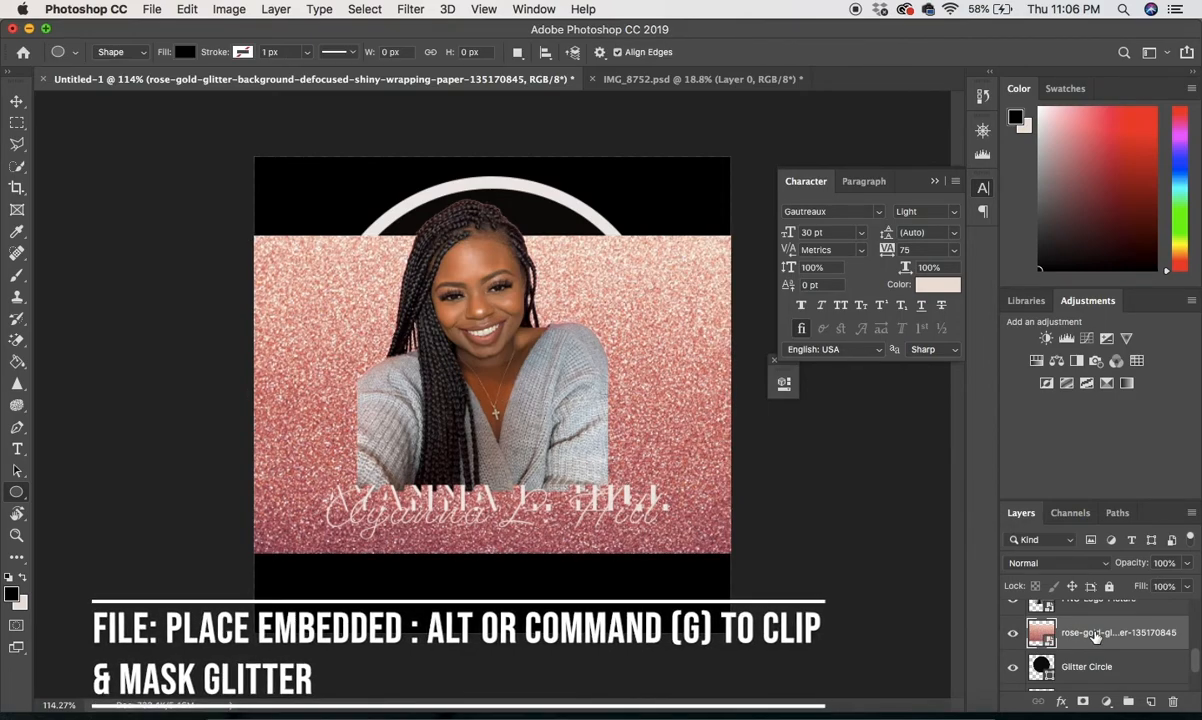
key("alt+super+g")
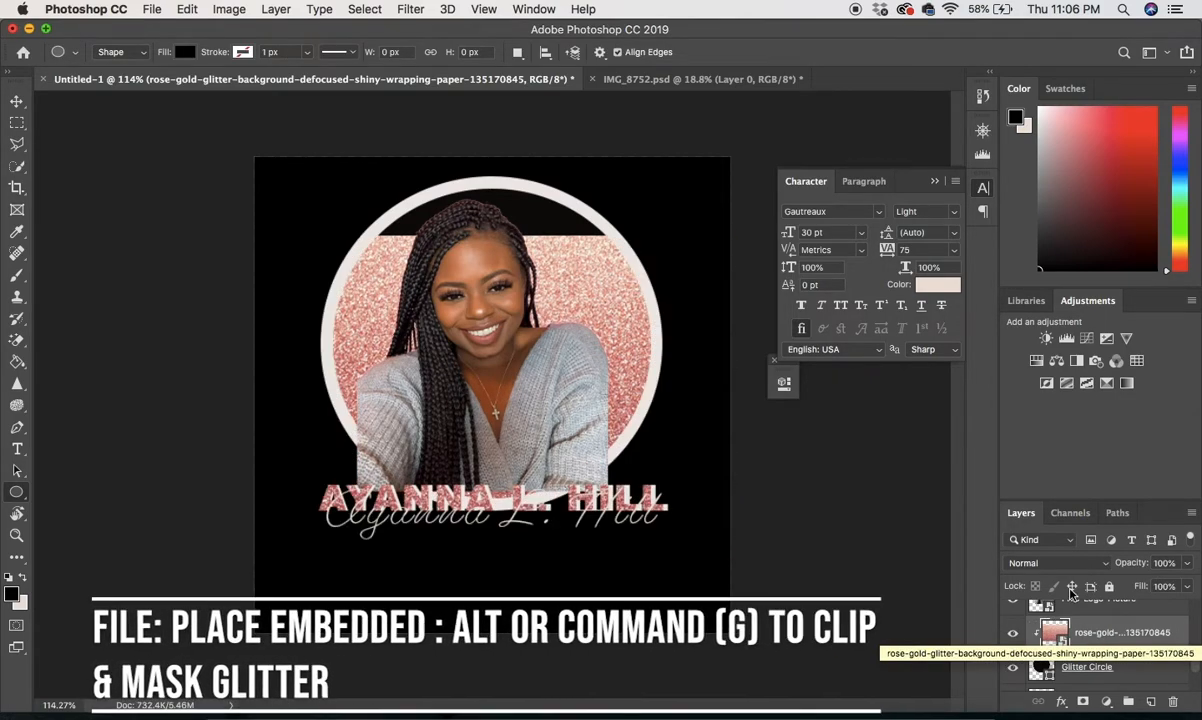
Step: Scale the clipped glitter image up to about 72% so it fills the whole inner circle
key("super+t")
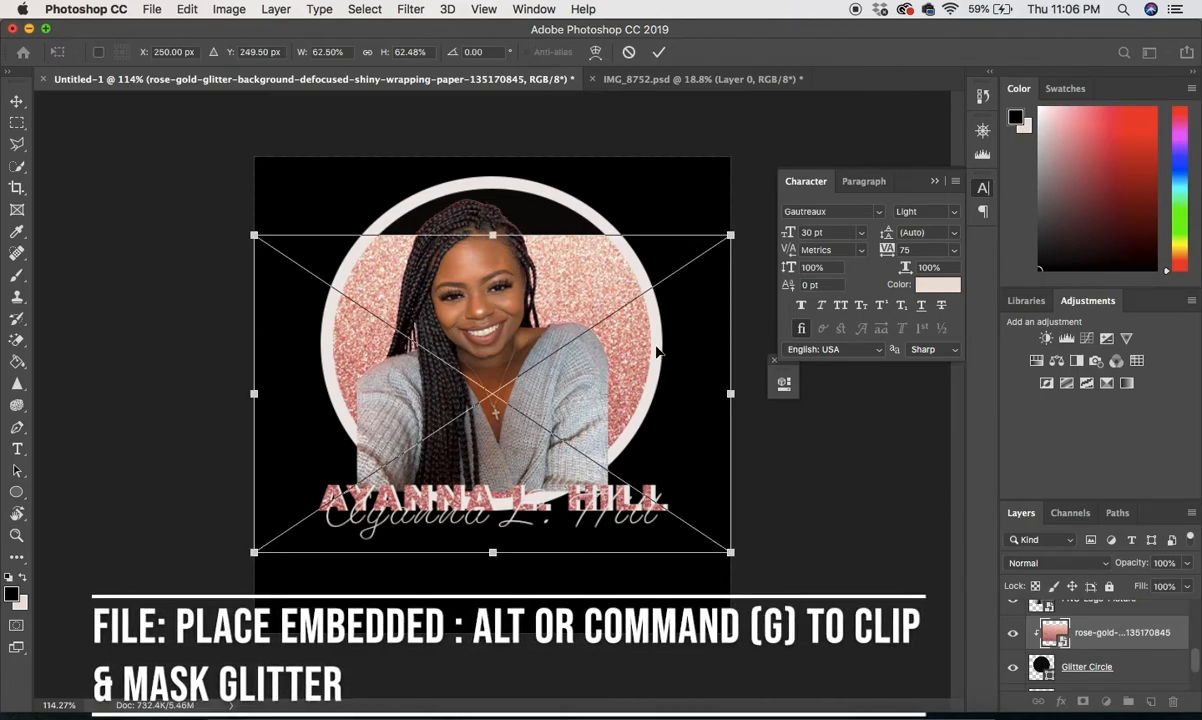
left_click_drag(492, 235, 493, 186)
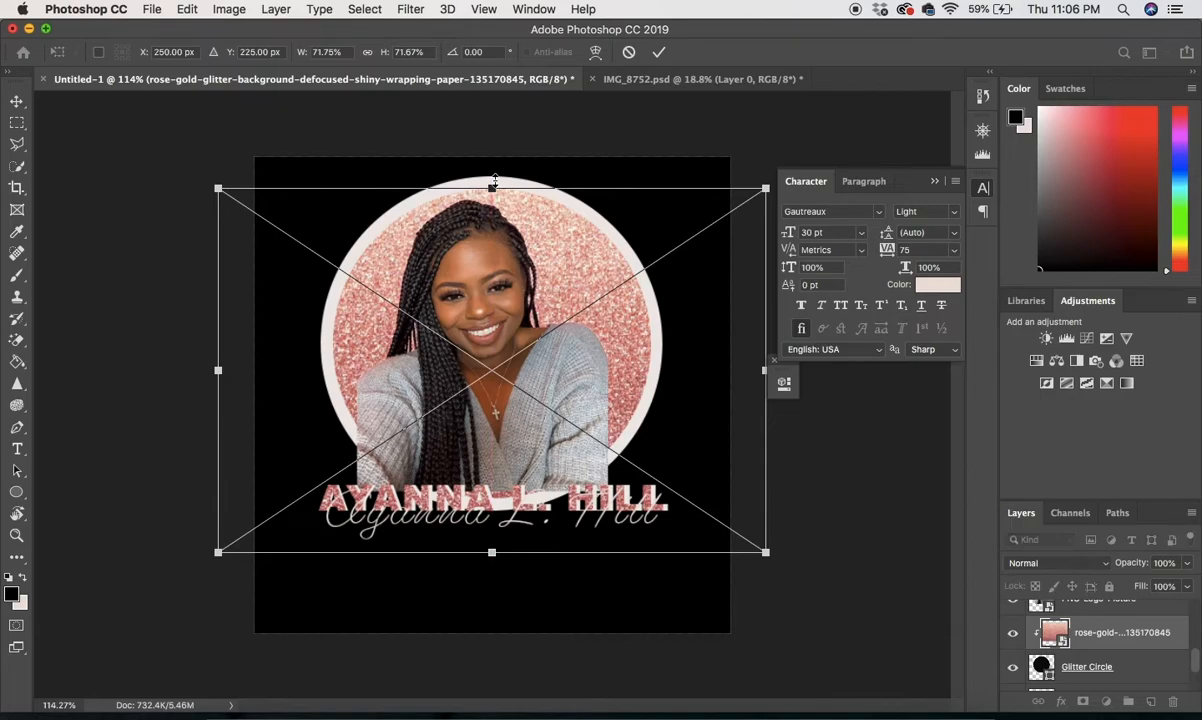
key("Return")
key("u")
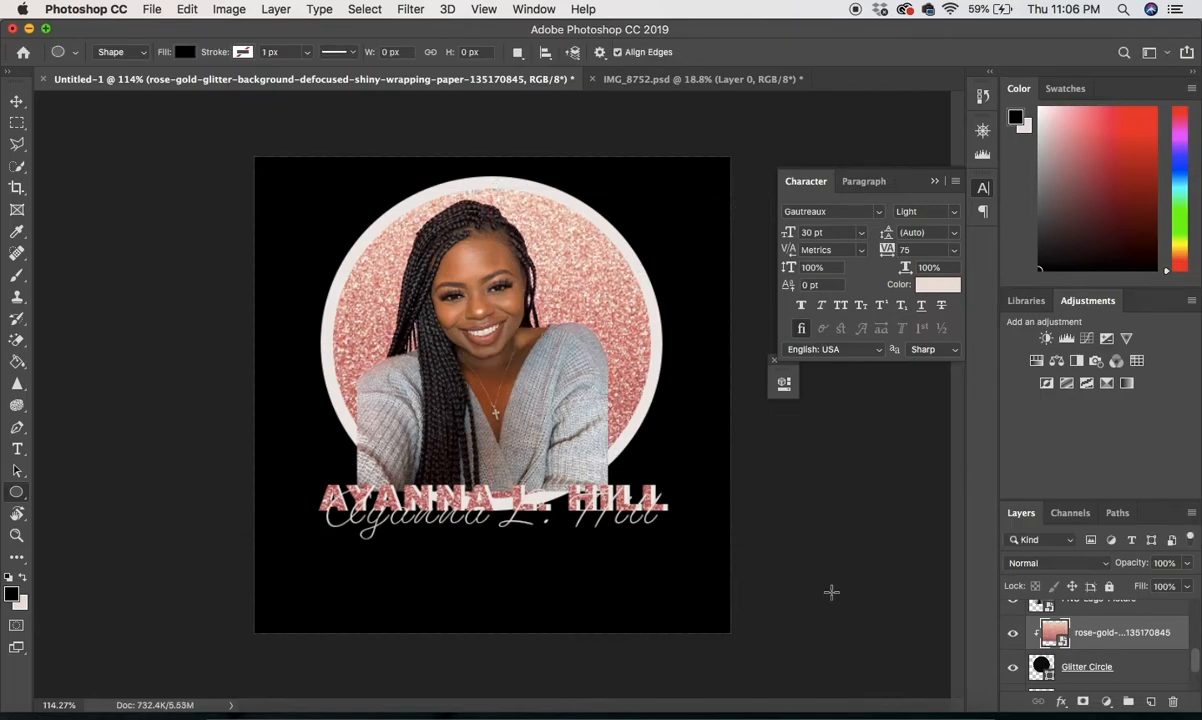
Step: Shift the portrait slightly up and right, and erase its lower corners that extend past the ring with the Eraser tool
key("v")
left_click_drag(585, 397, 591, 389)
key("w")
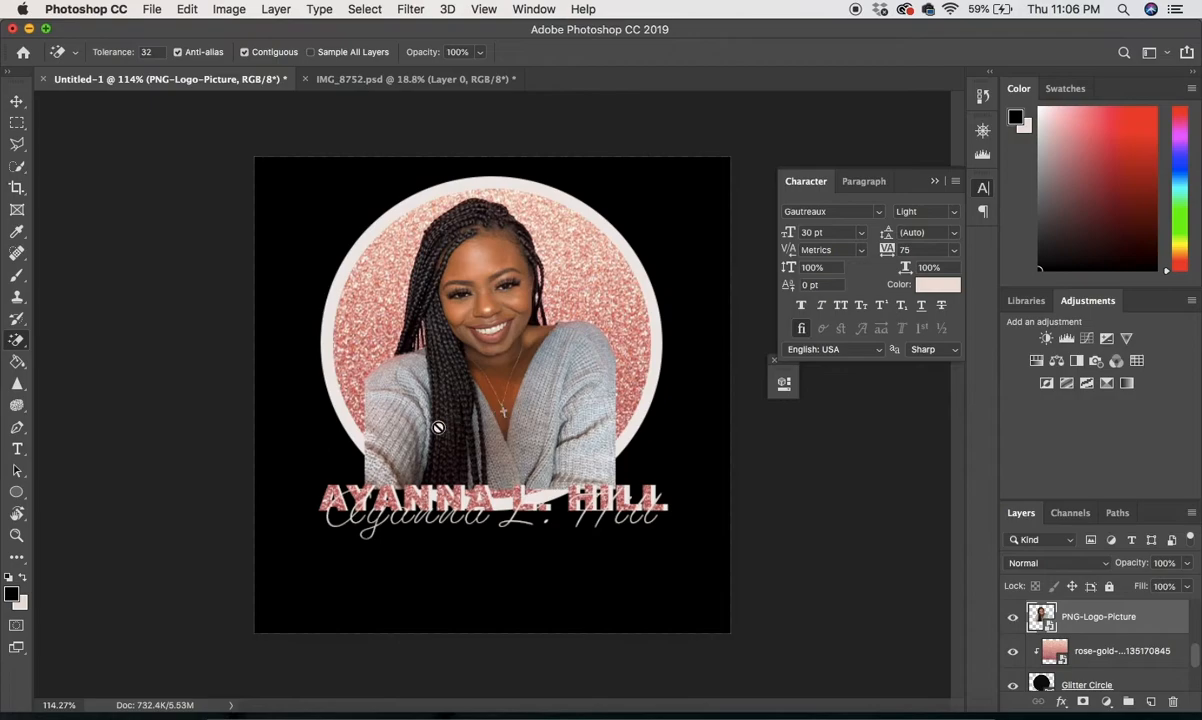
left_click(17, 341)
left_click(40, 338)
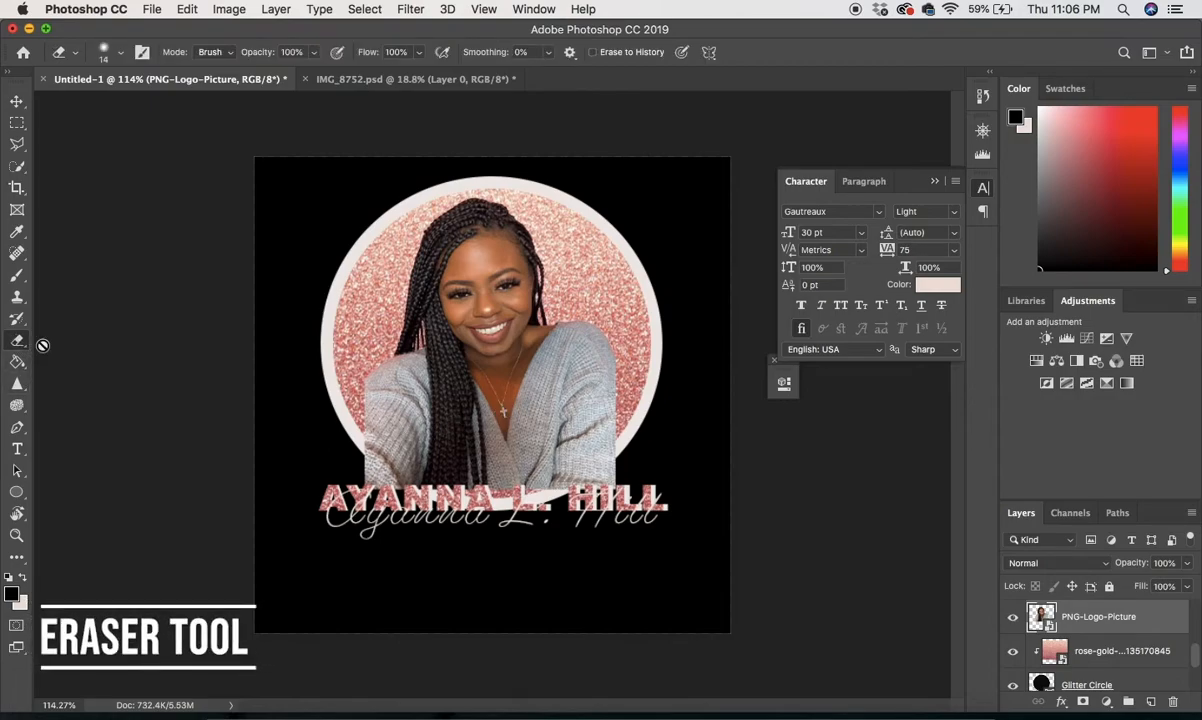
double_click(1050, 624)
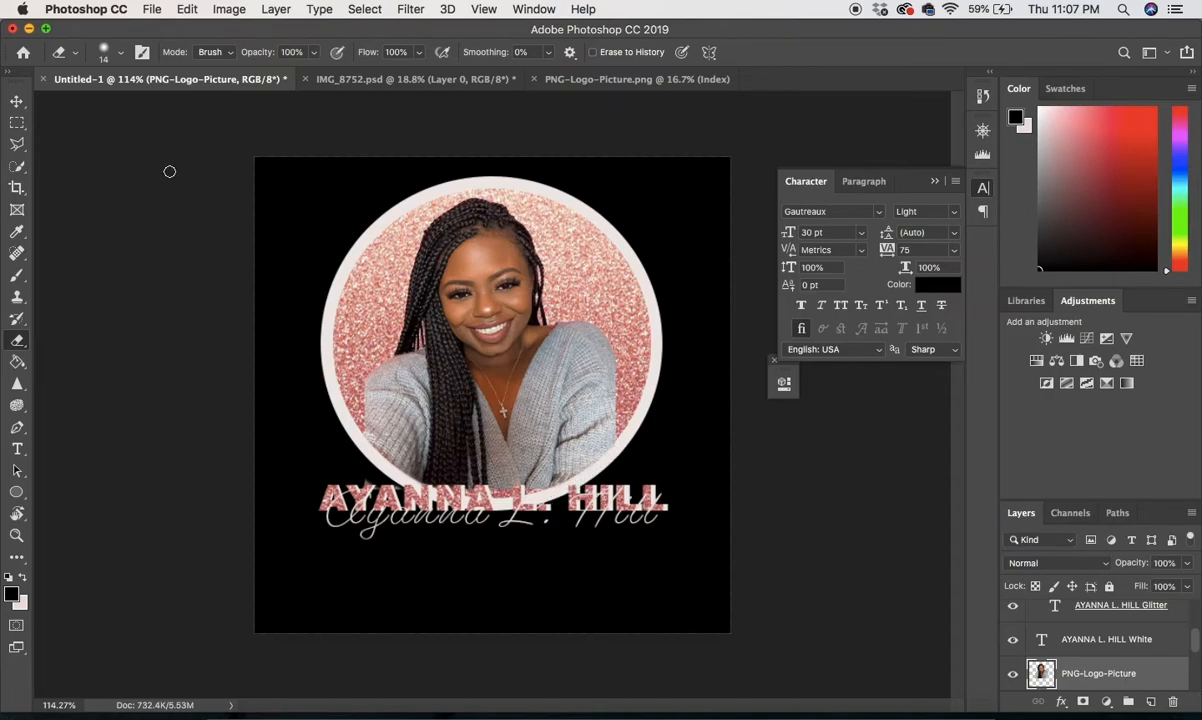
Step: Move the portrait about 0.073 in straight down so its lower edge sits behind the name text
left_click(16, 101)
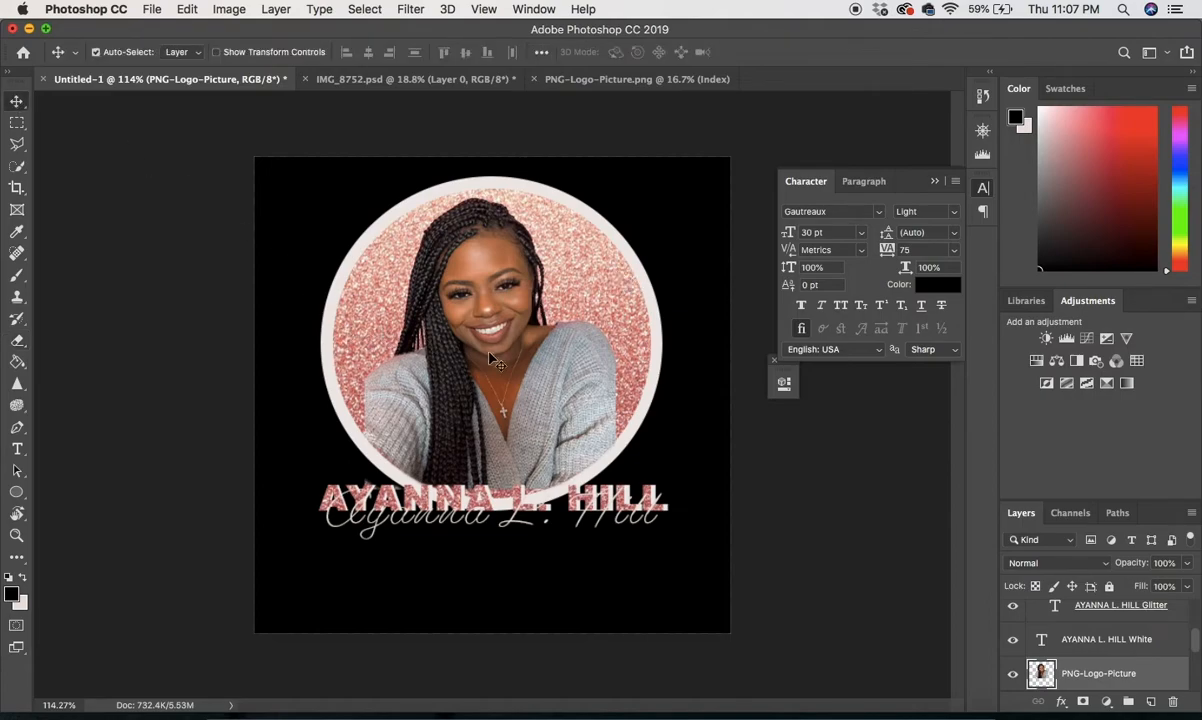
left_click_drag(491, 357, 489, 379)
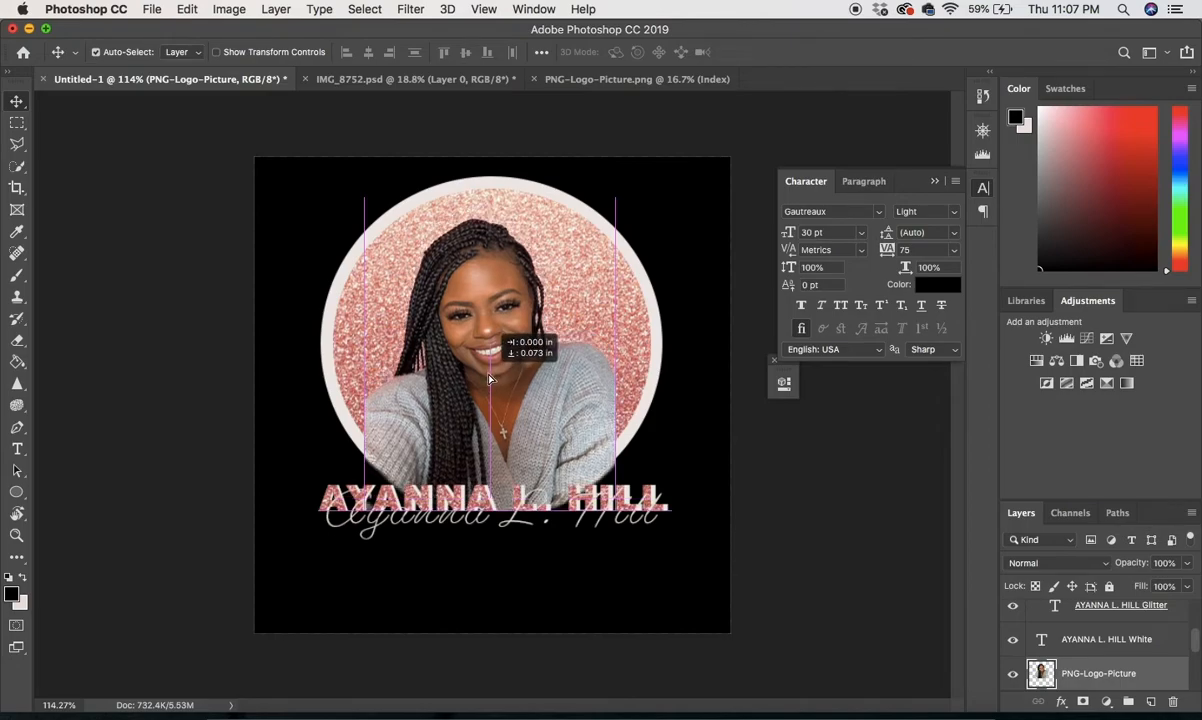
left_click_drag(489, 379, 489, 379)
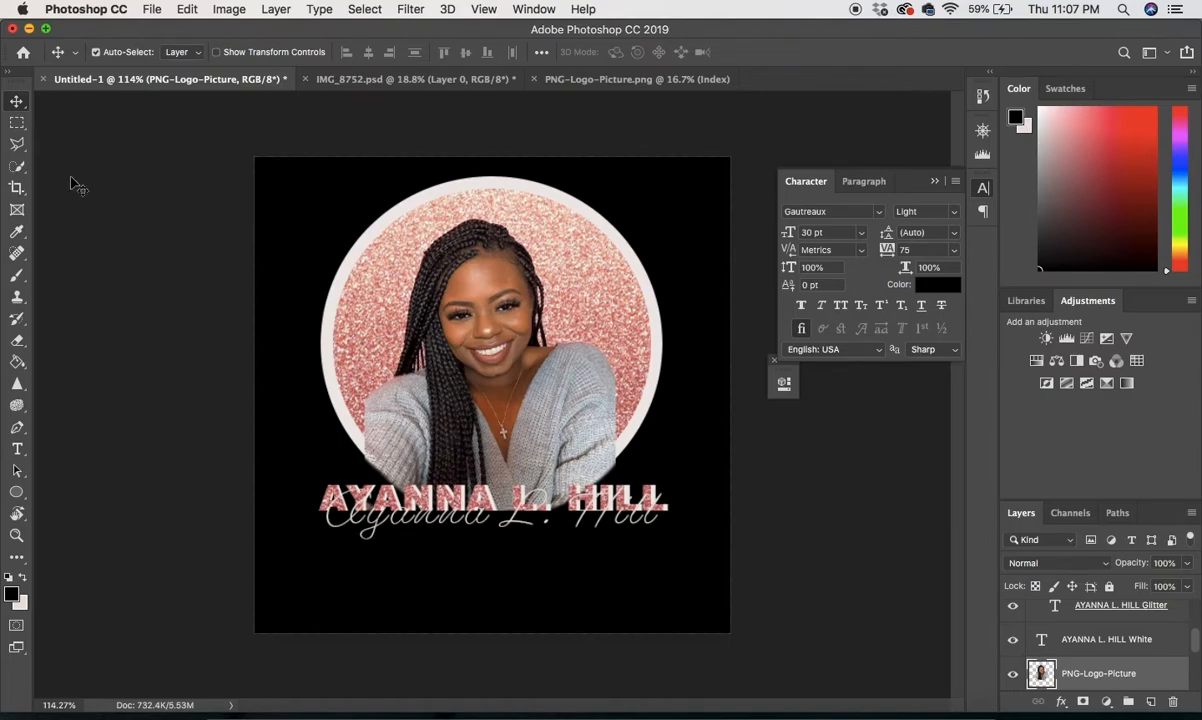
Step: Set up the Brush tool with Kyle's Ultimate Pastel Palooza at 60 px and a pale pink foreground color
left_click(18, 279)
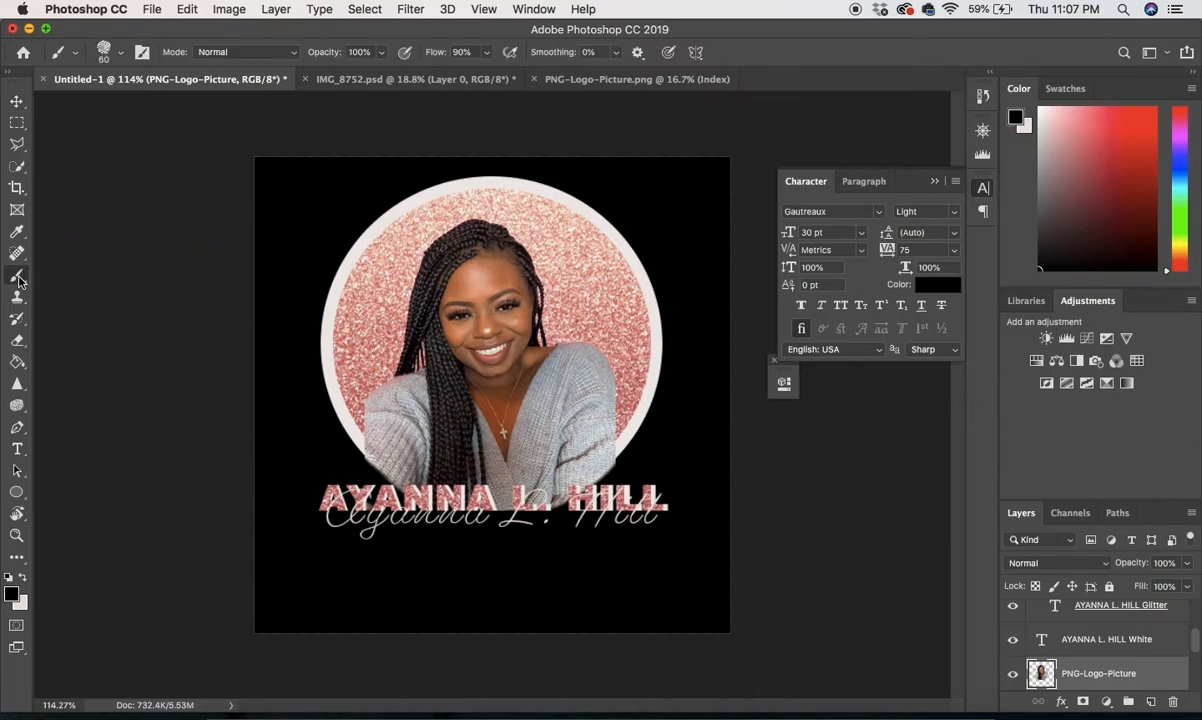
left_click(121, 55)
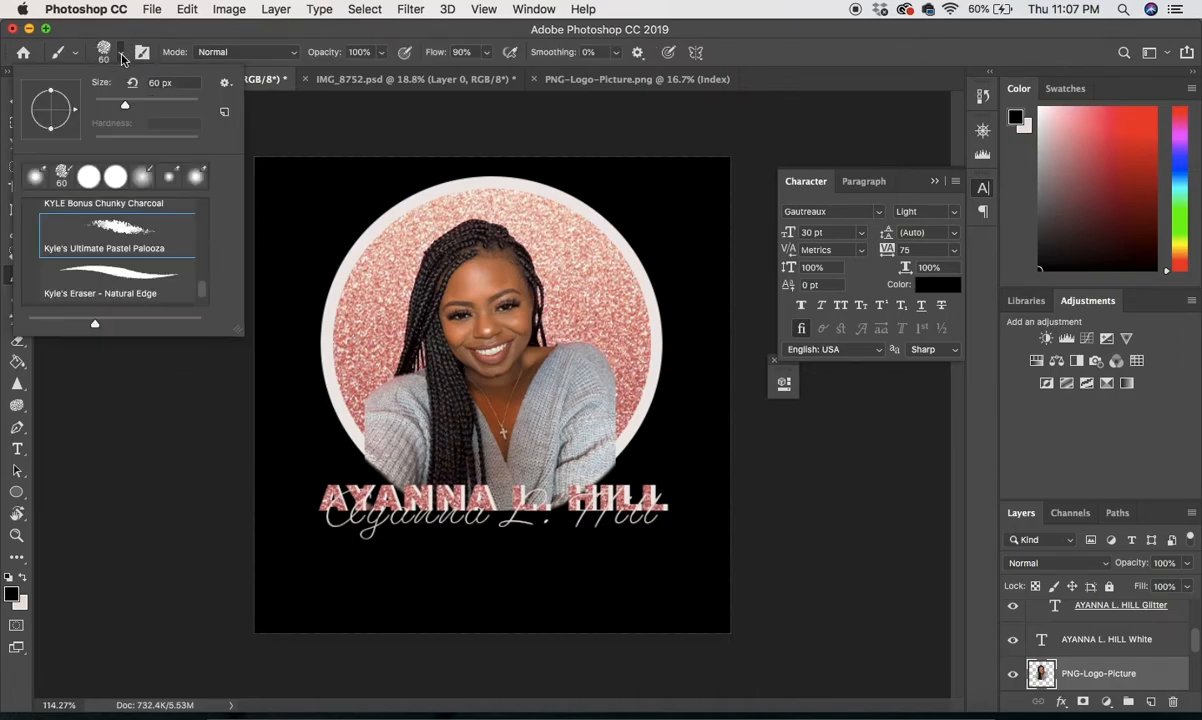
double_click(155, 230)
Step: Create a new layer named Brush and move it directly below the PNG-Logo-Picture layer
scroll(1080, 650, "up", 3)
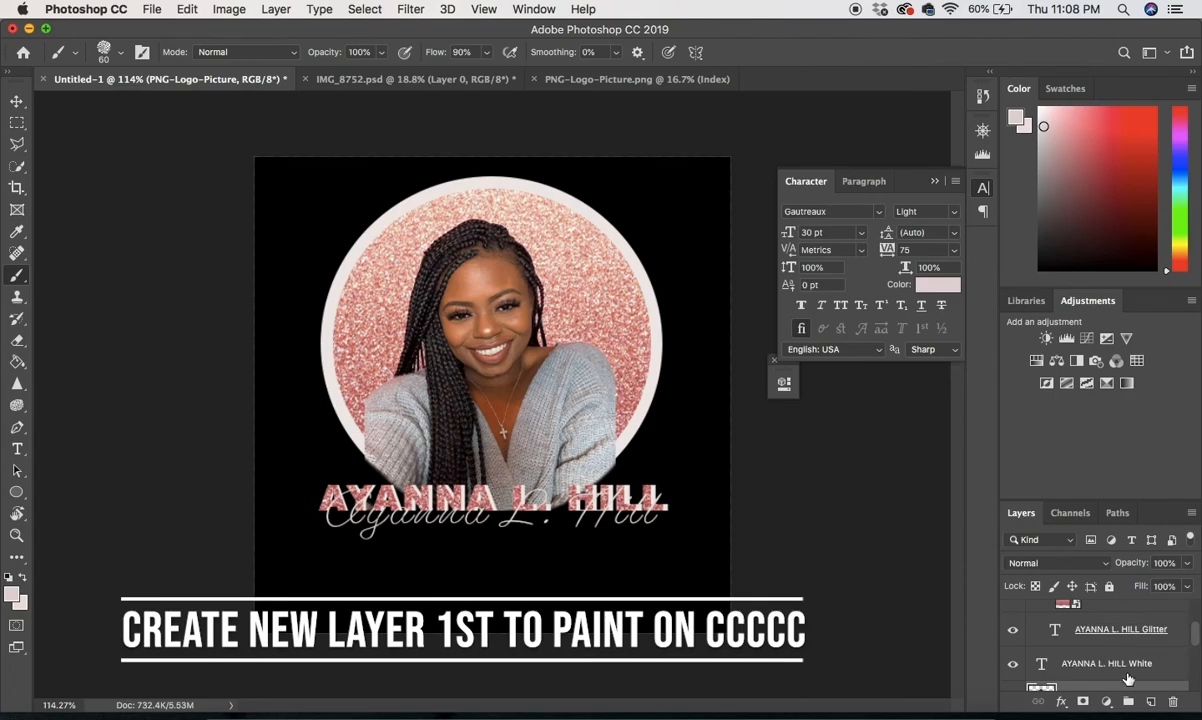
left_click(1151, 703)
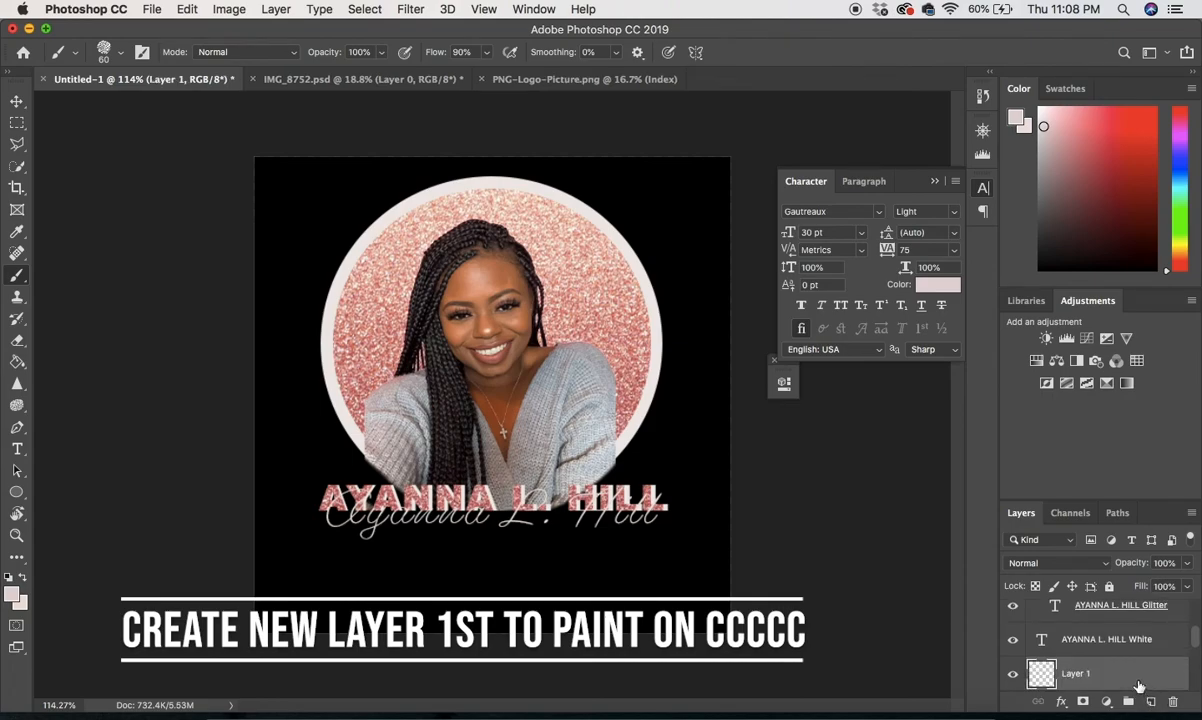
double_click(1076, 673)
type("B")
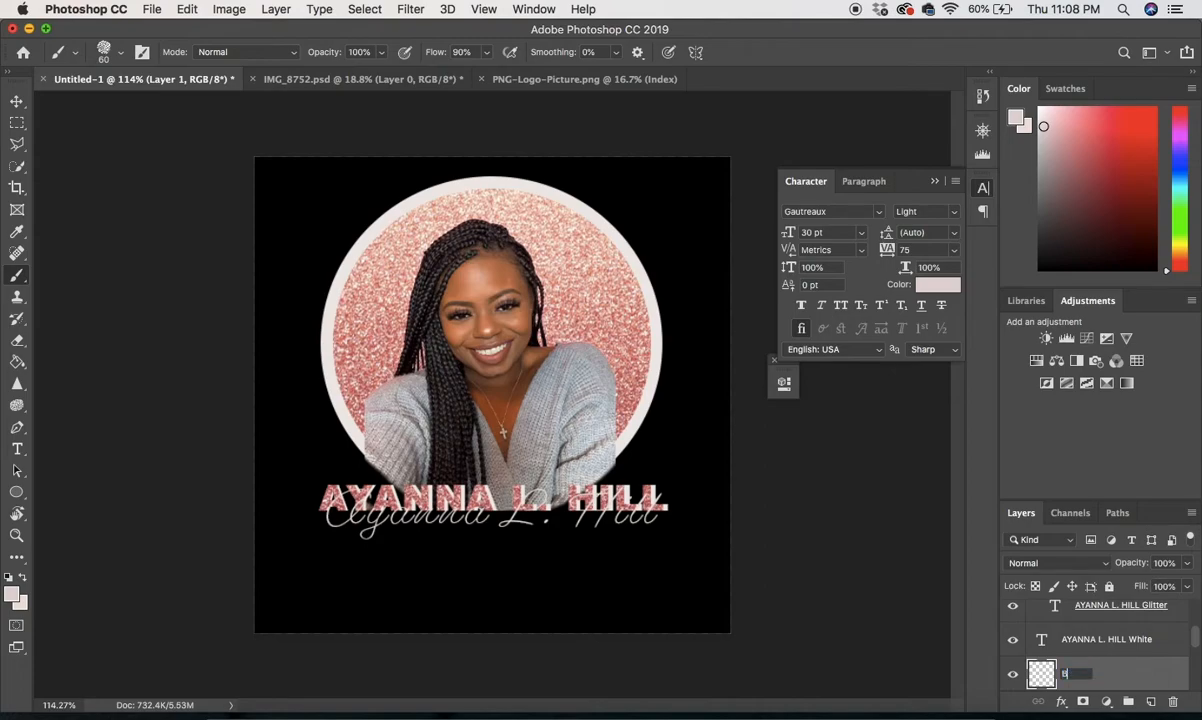
type("rush")
key("Return")
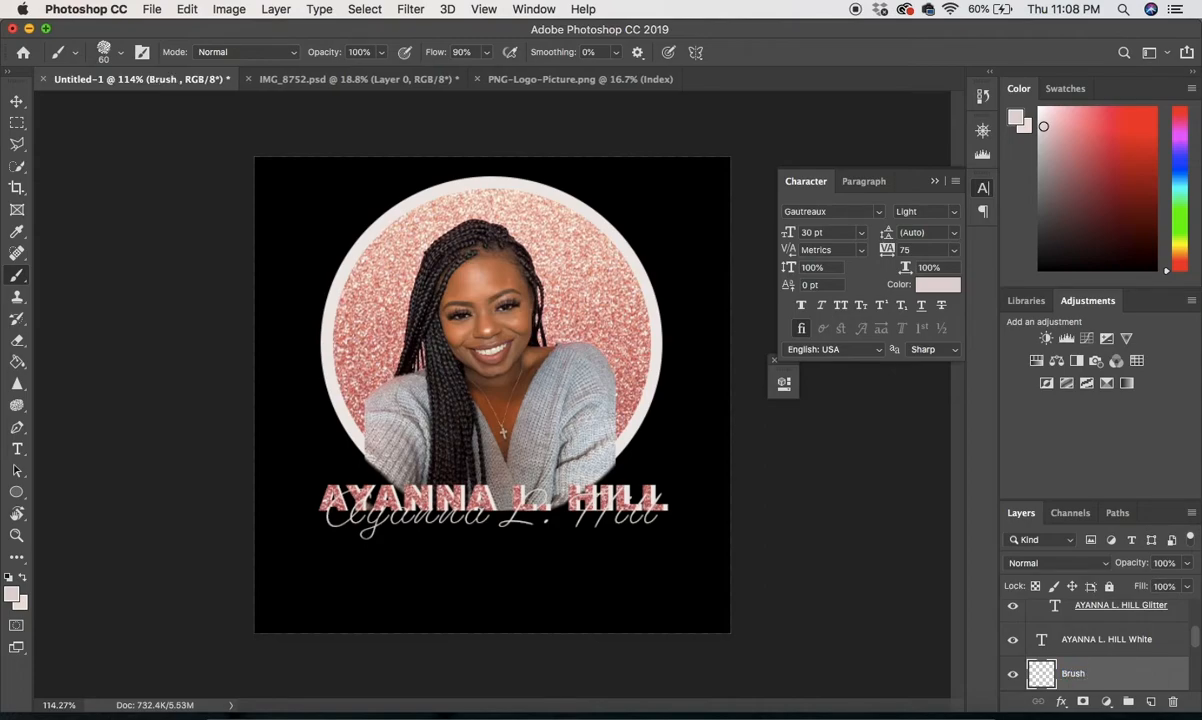
scroll(1082, 645, "down", 3)
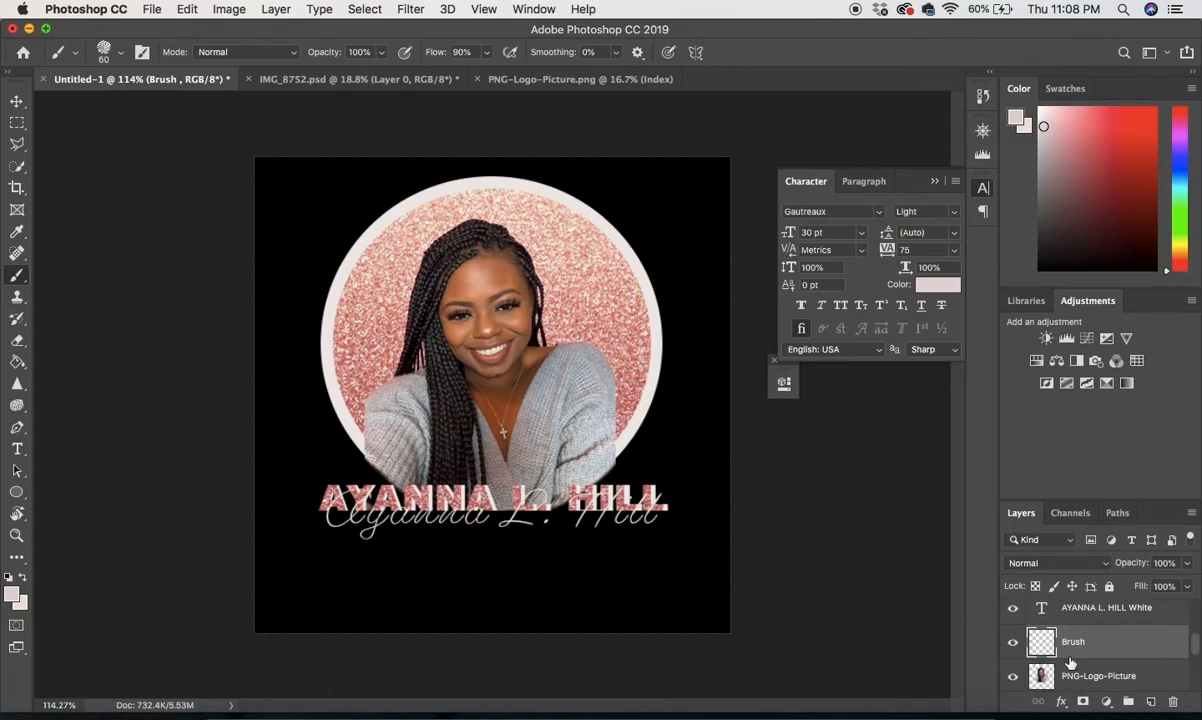
left_click_drag(1090, 628, 1091, 662)
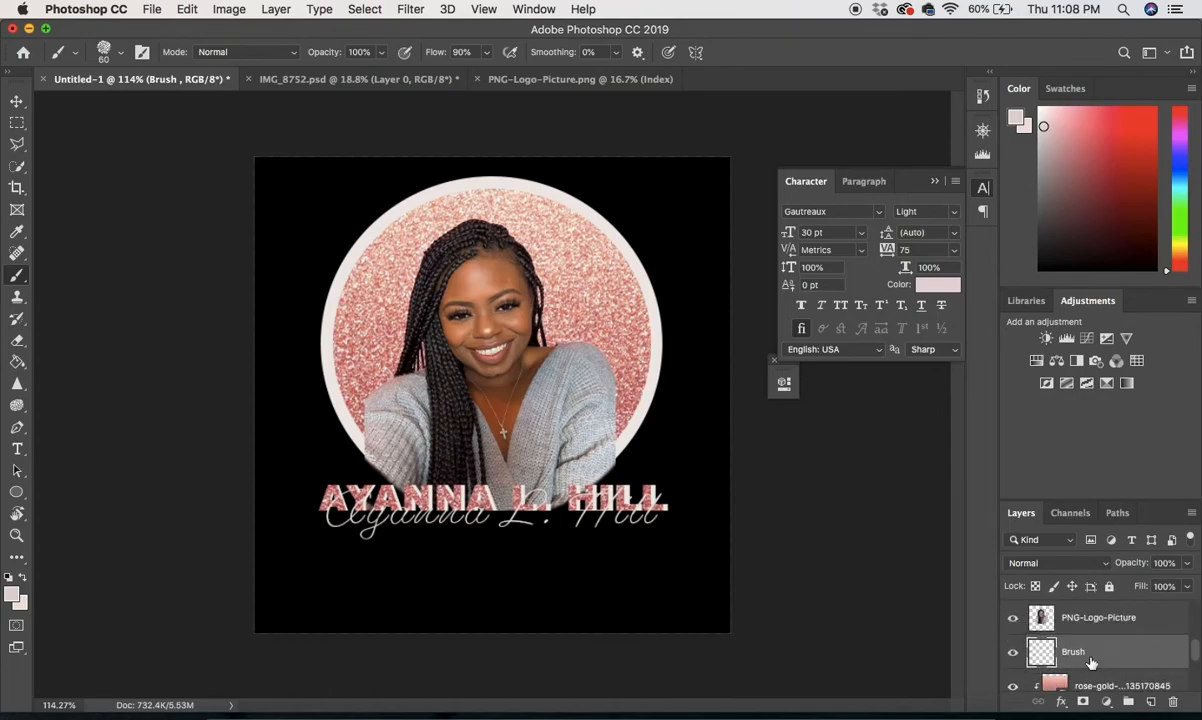
Step: Paint rough pale pink strokes on the Brush layer over the glitter around the portrait's head and shoulders
mouse_move(390, 242)
left_mouse_down()
mouse_move(386, 303)
mouse_move(464, 233)
mouse_move(396, 323)
mouse_move(517, 222)
mouse_move(406, 387)
mouse_move(576, 248)
mouse_move(474, 387)
mouse_move(590, 292)
mouse_move(534, 402)
mouse_move(600, 348)
mouse_move(570, 417)
mouse_move(625, 383)
left_mouse_up()
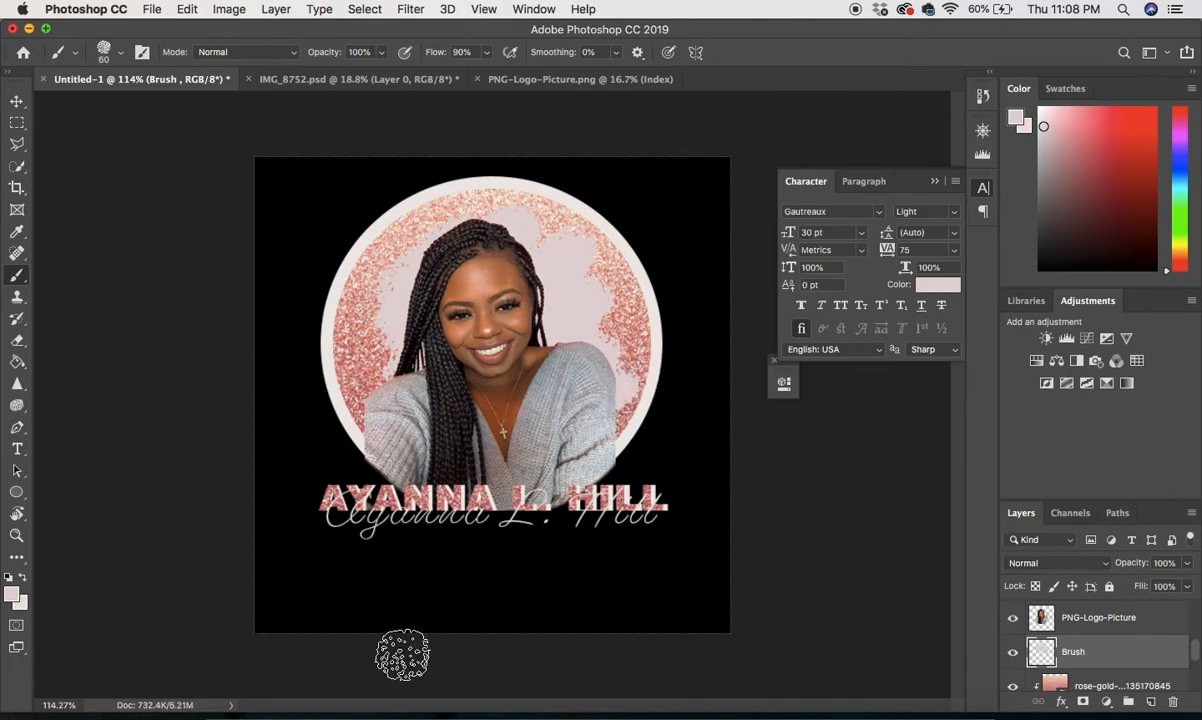
left_click(15, 103)
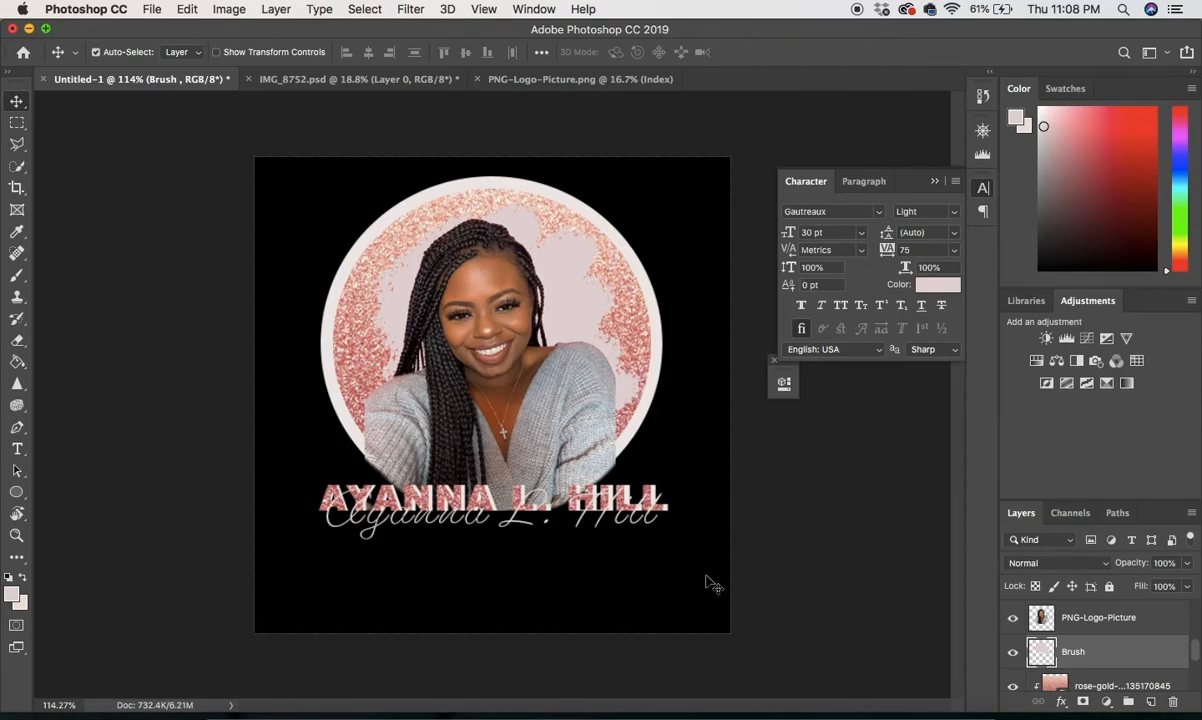
Step: Save the document in Photoshop format as "Glitter Logo .psd" in Logo Folder with Maximize Compatibility on
left_click(155, 11)
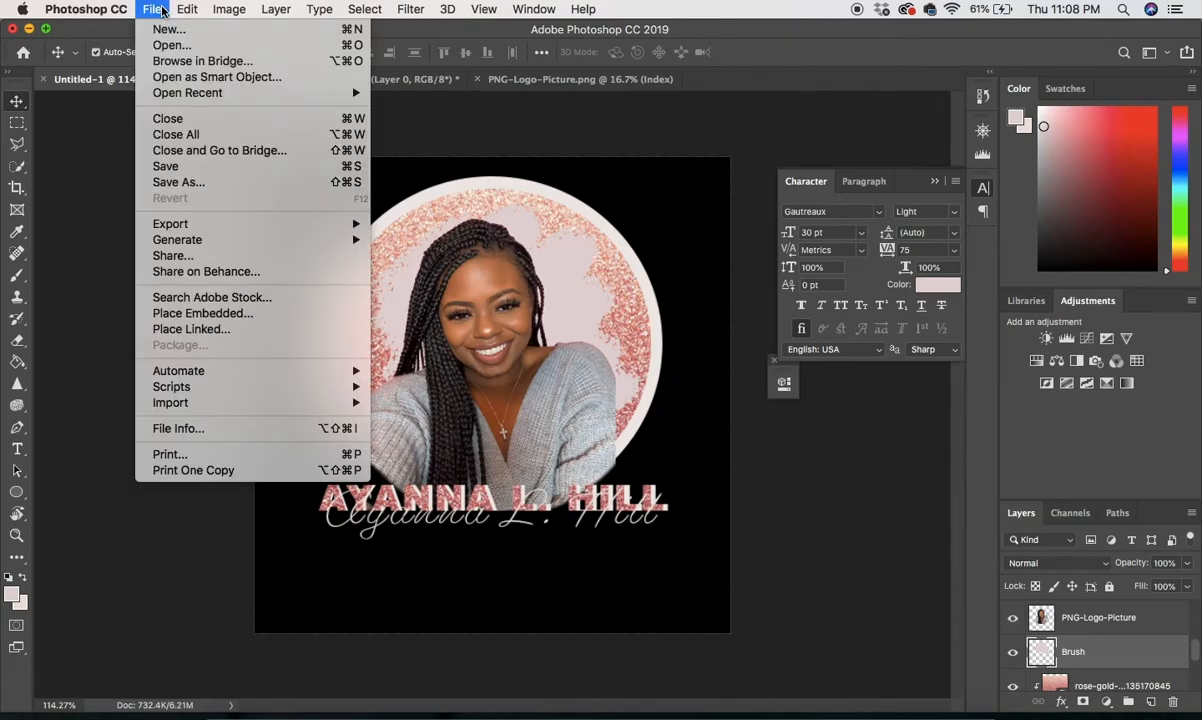
left_click(211, 182)
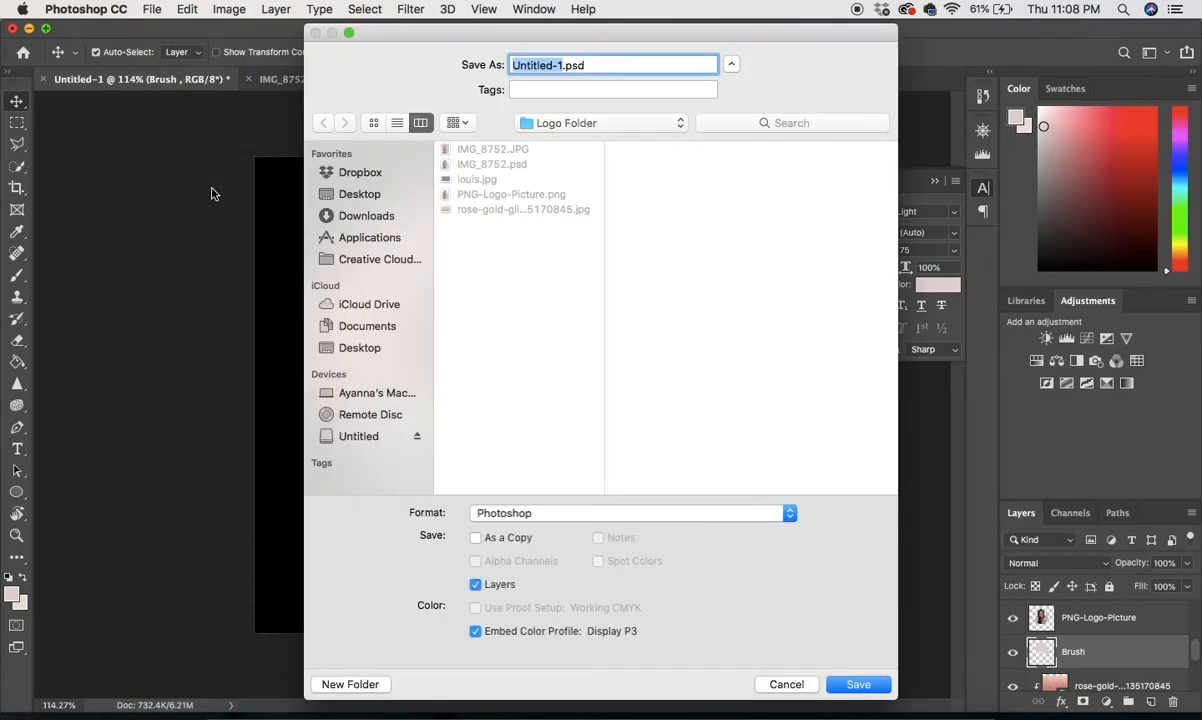
type("Glitter")
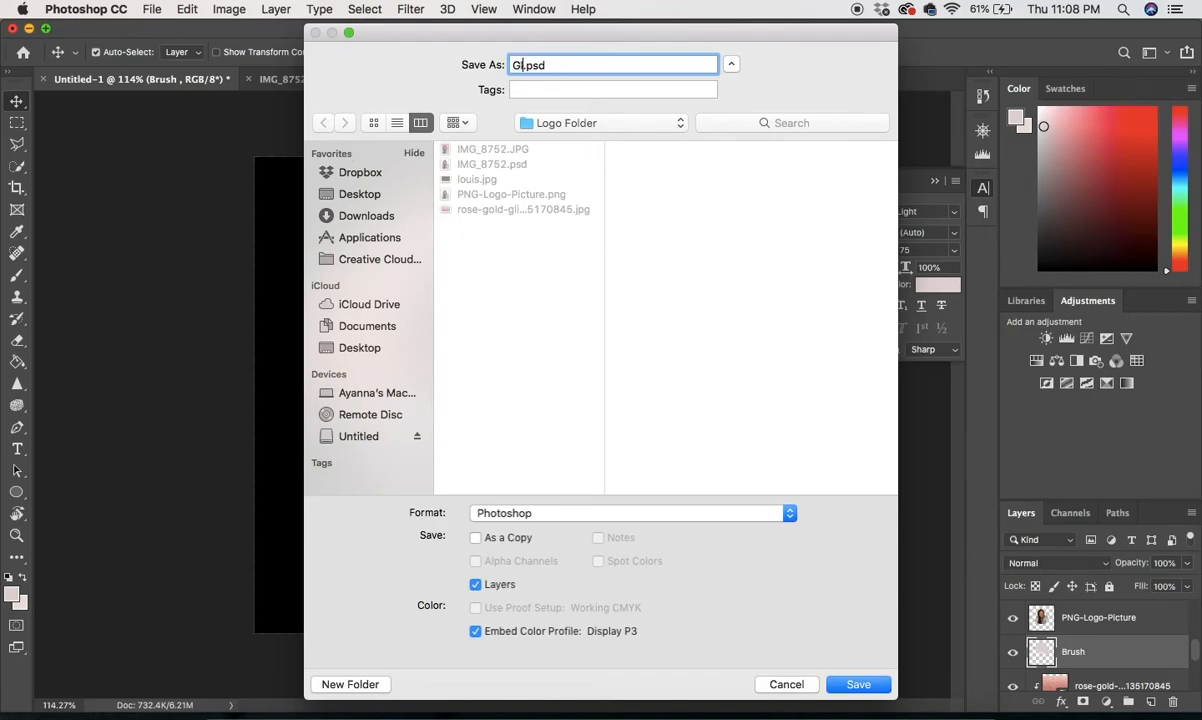
type(" Logo")
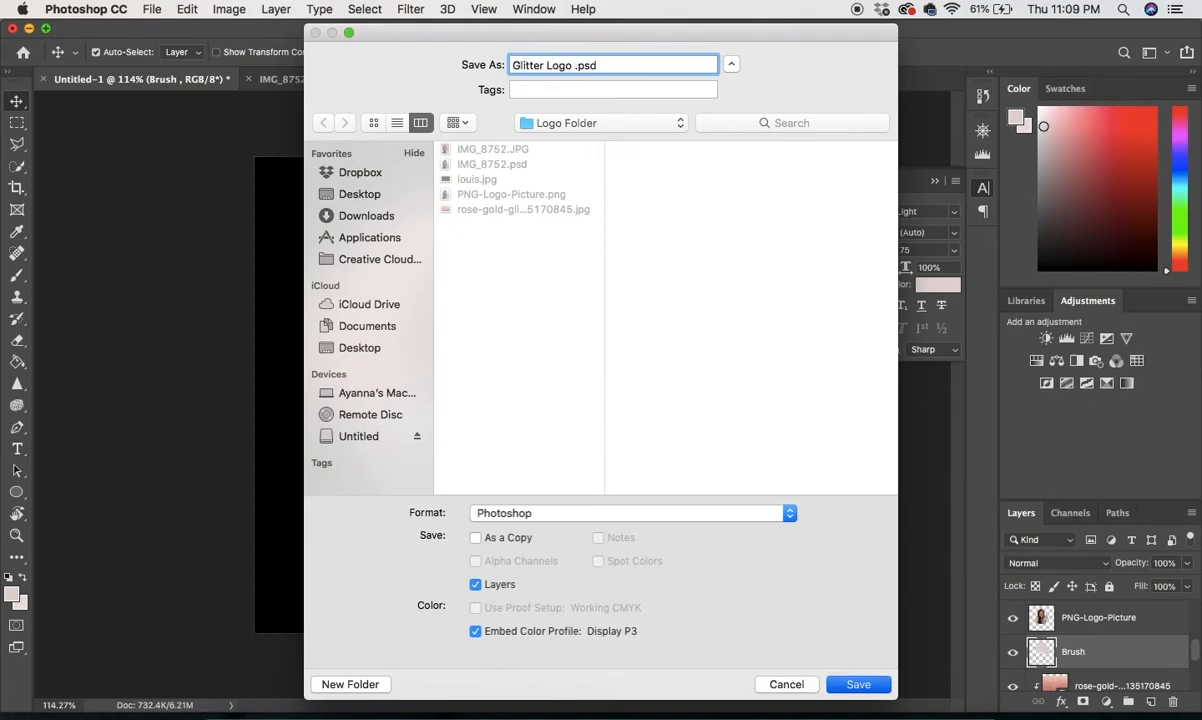
key("Return")
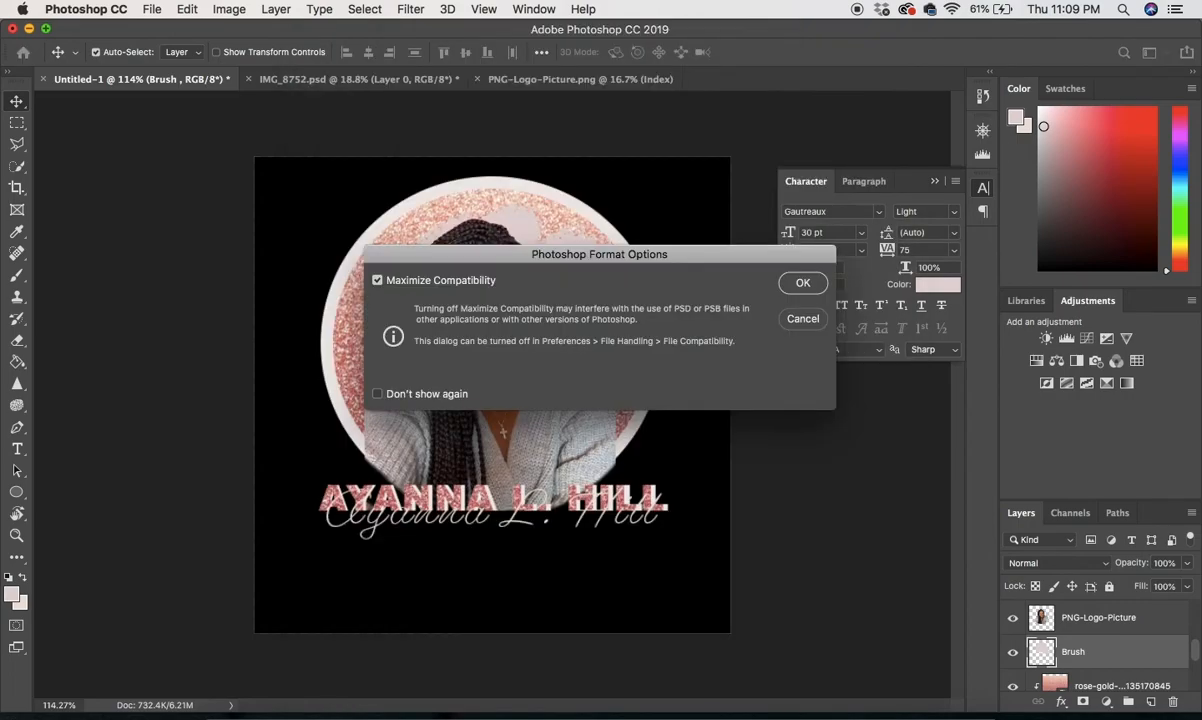
left_click(802, 283)
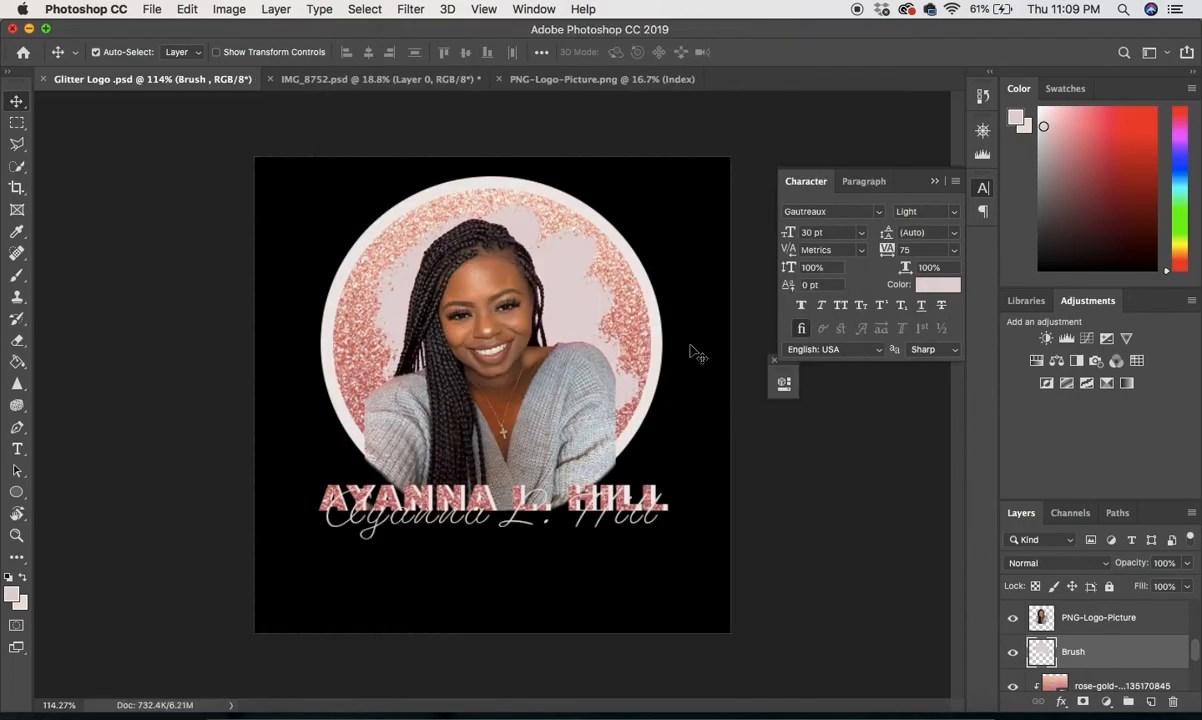
Step: Export the logo for the web as a JPEG High image at quality 60, saved as Glitter-Logo-.jpg in Logo Folder
key("super+shift+s")
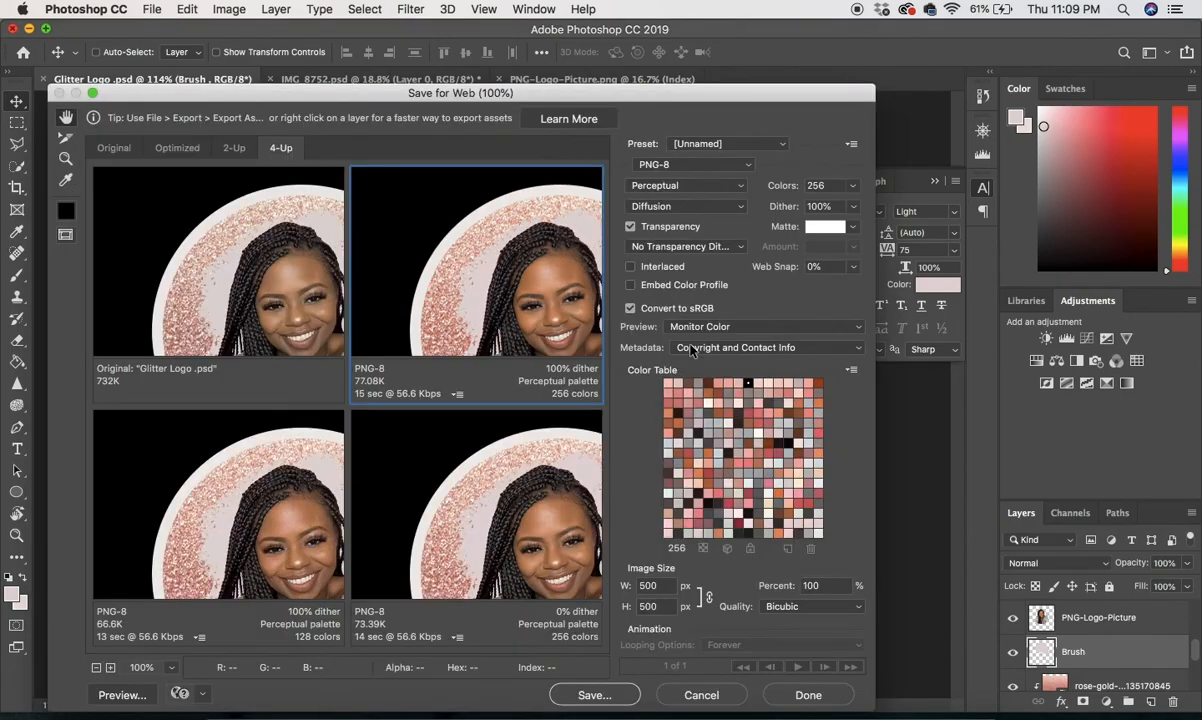
left_click(690, 165)
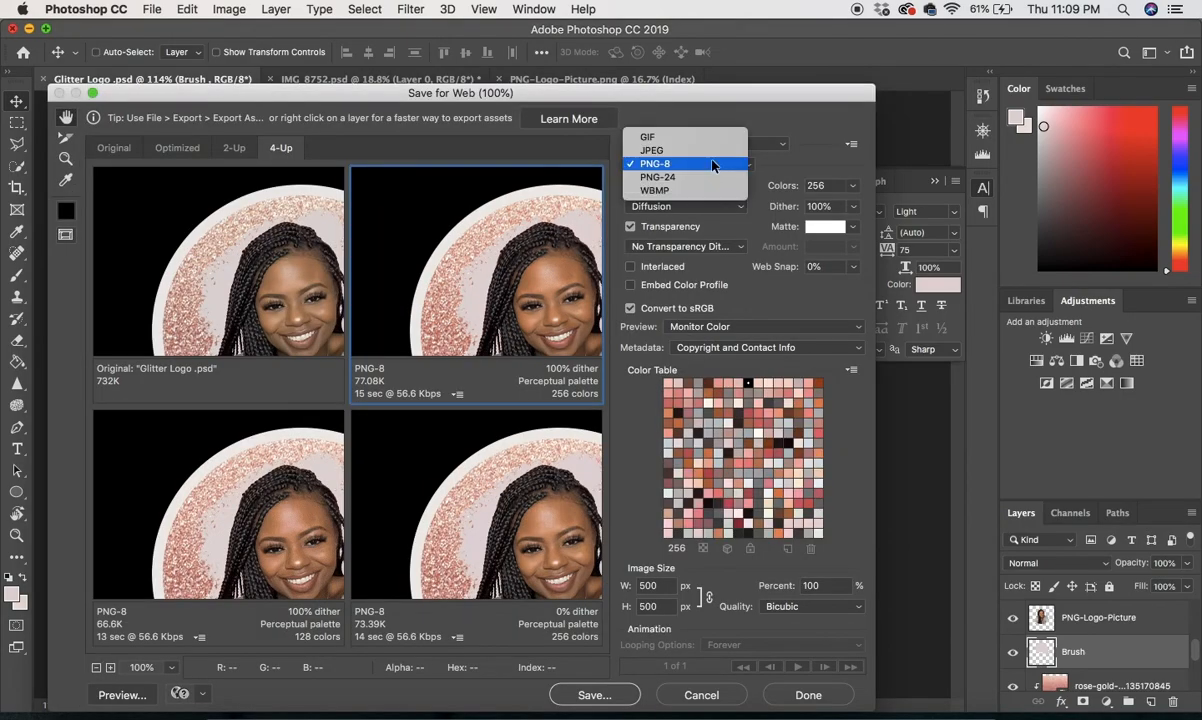
left_click(711, 163)
left_click(707, 155)
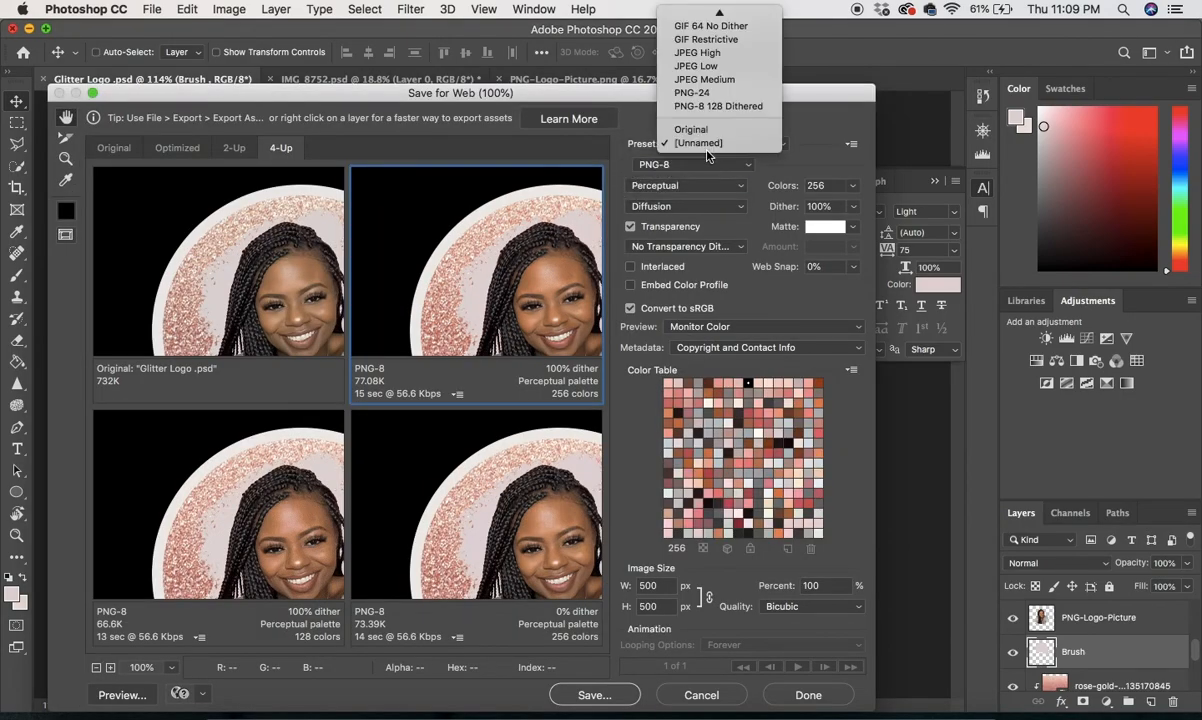
left_click(704, 168)
left_click(704, 168)
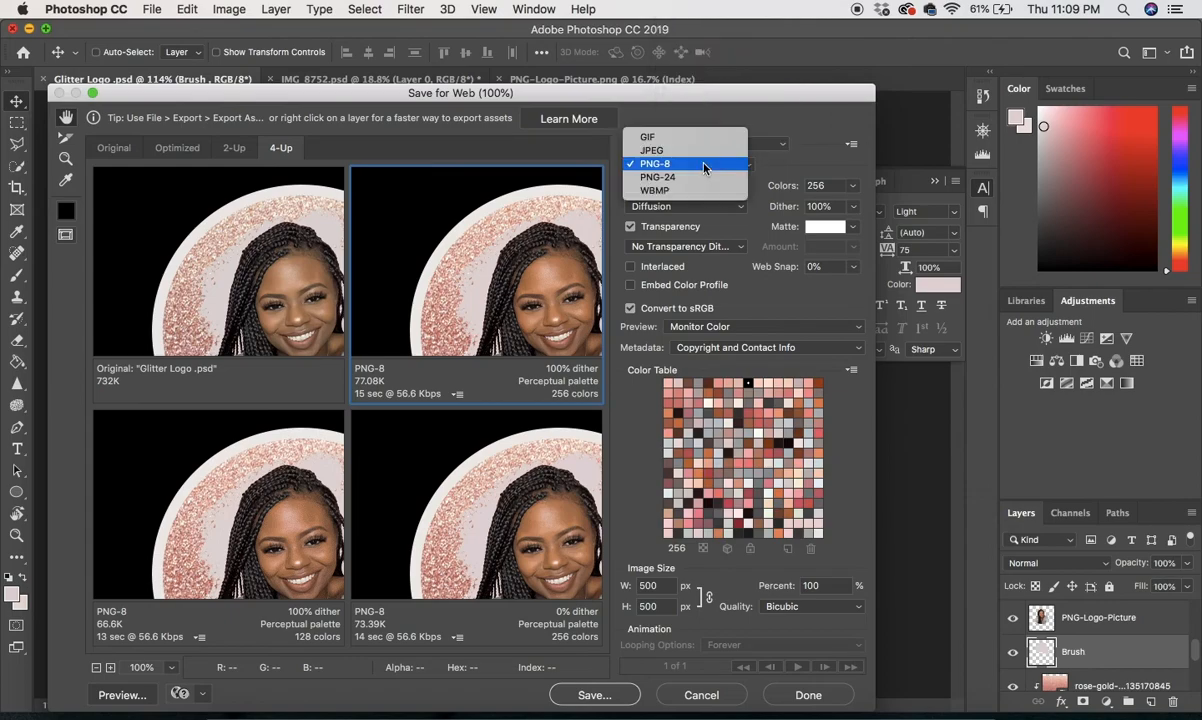
left_click(705, 150)
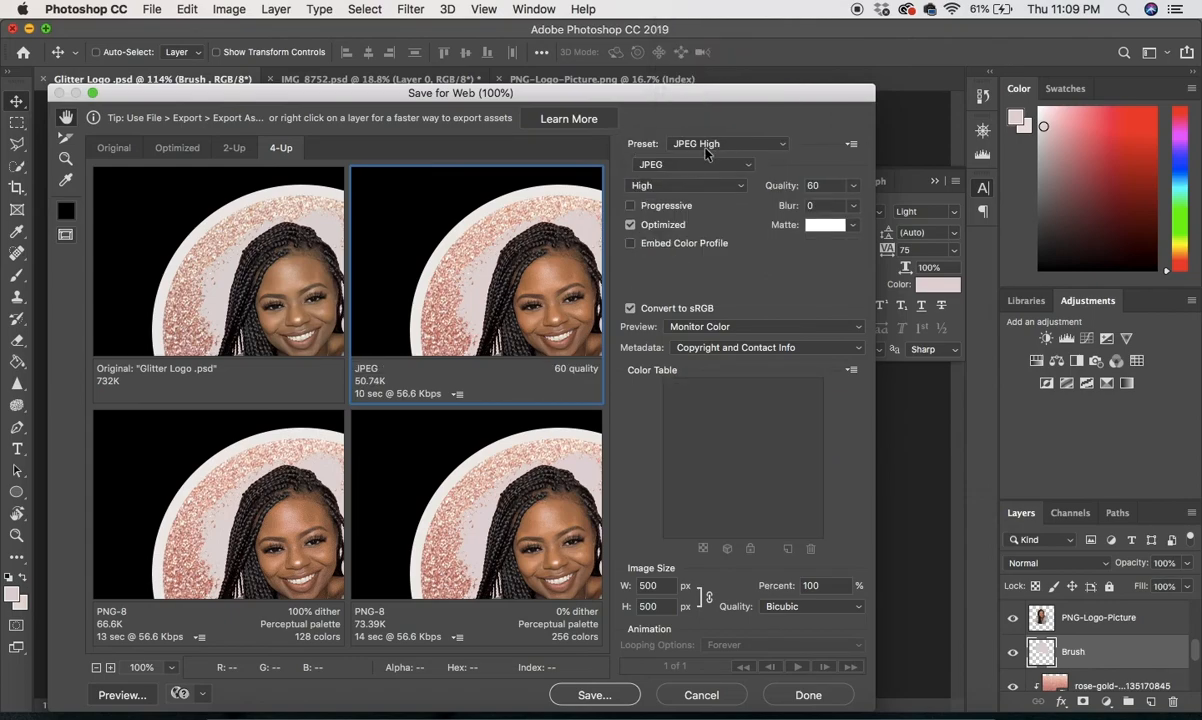
left_click(592, 694)
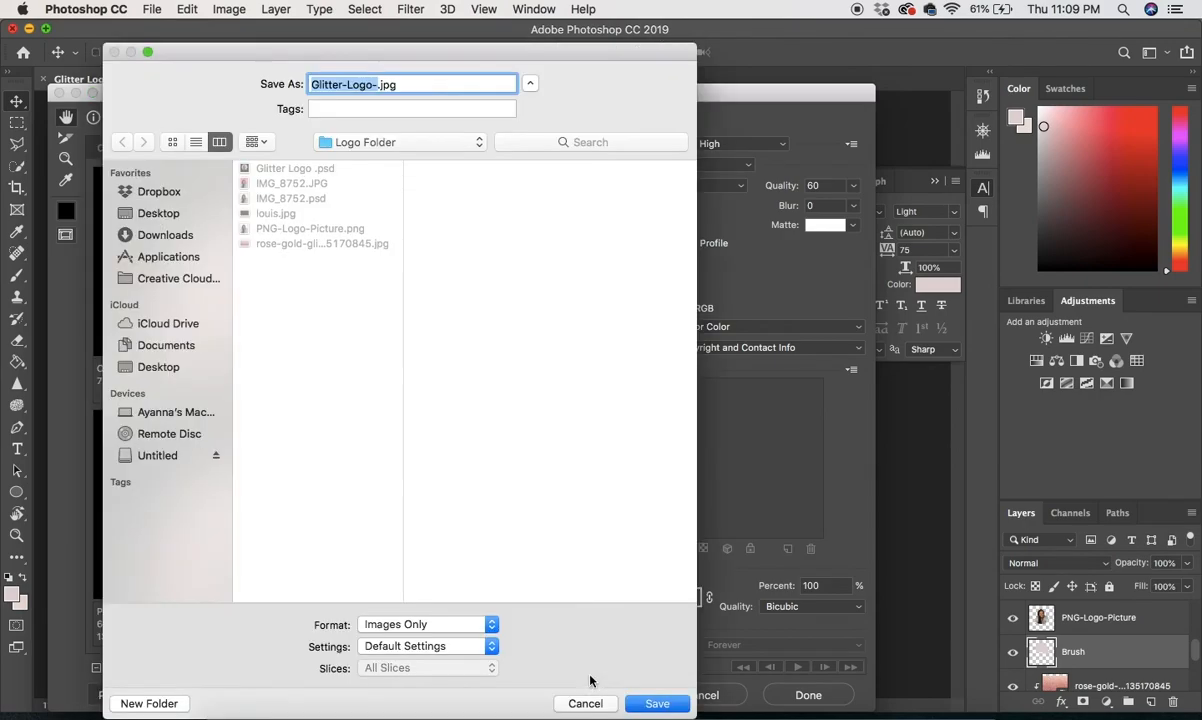
left_click(652, 703)
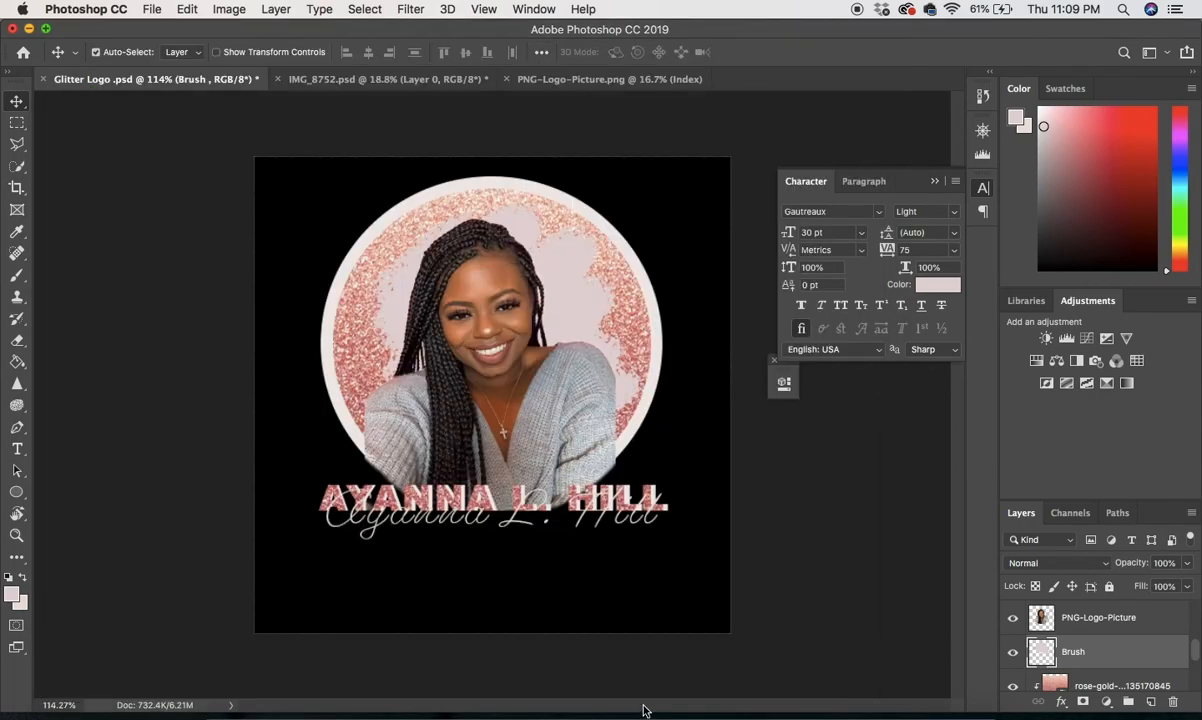